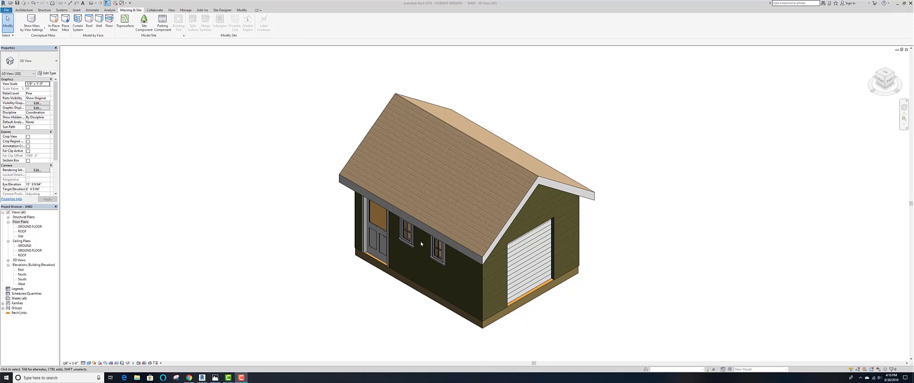
Examine the 3D shed model and the reference image of the finished shed sheet
scroll(485, 254, down, 2)
scroll(460, 238, up, 2)
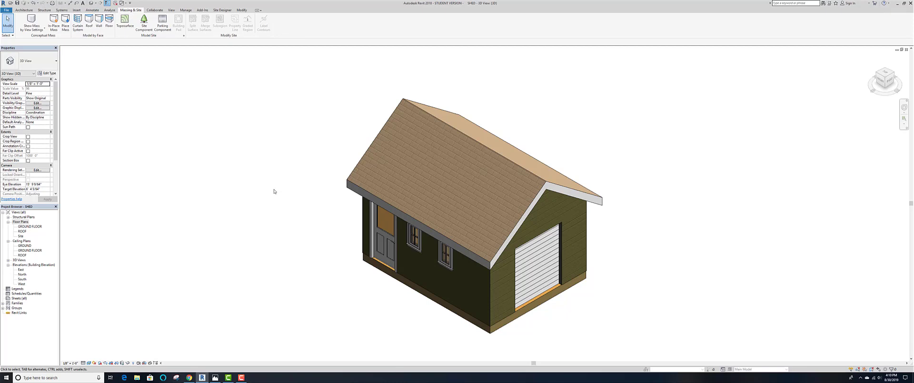
click(212, 376)
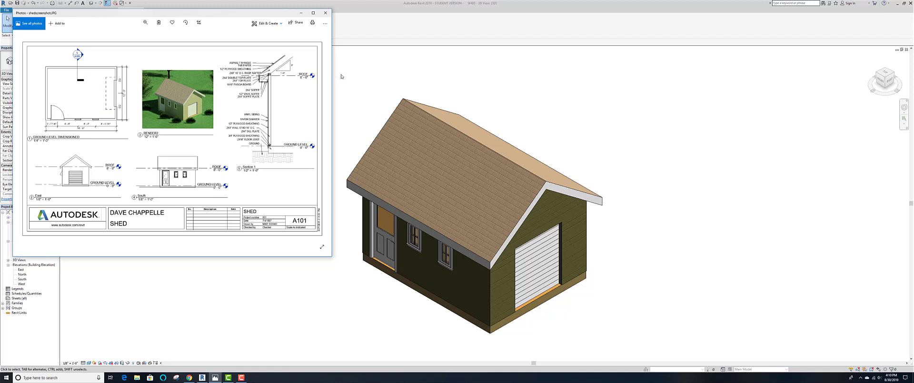
click(356, 76)
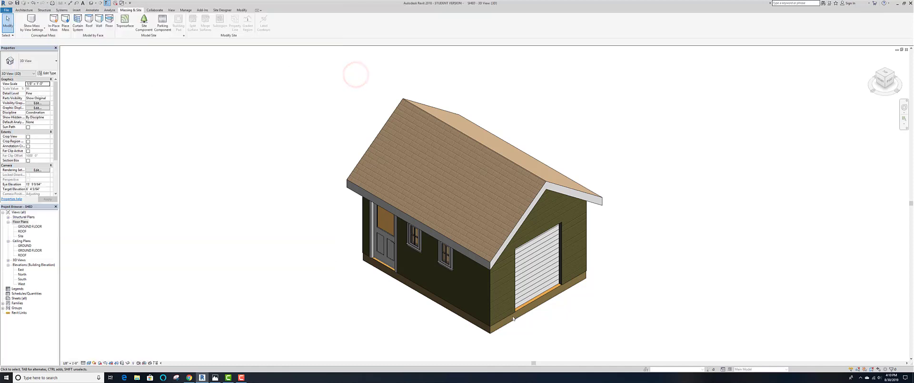
scroll(514, 317, down, 1)
scroll(513, 317, up, 1)
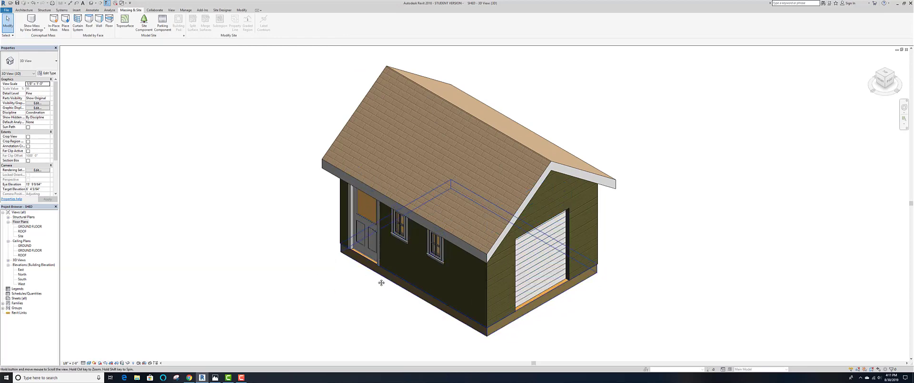
scroll(560, 302, up, 2)
scroll(556, 305, down, 1)
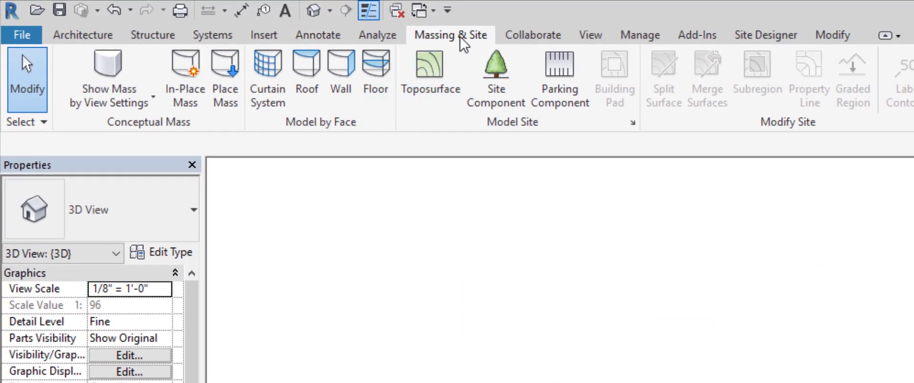
Start a new toposurface and open the Site floor plan around the shed for placing its points
click(431, 71)
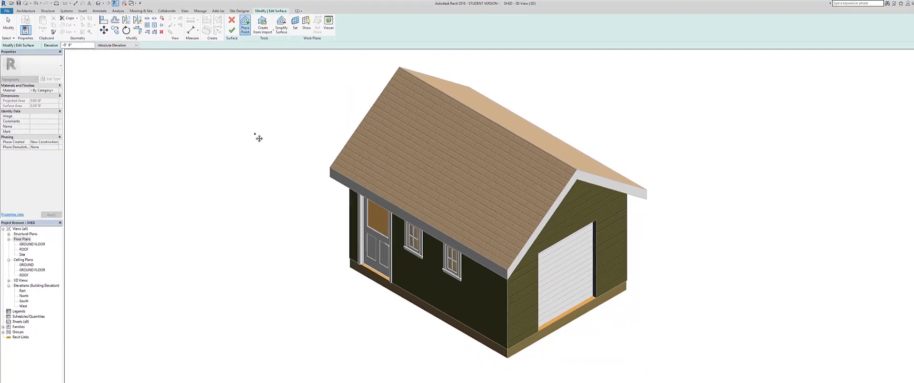
middle_drag(579, 308, 556, 359)
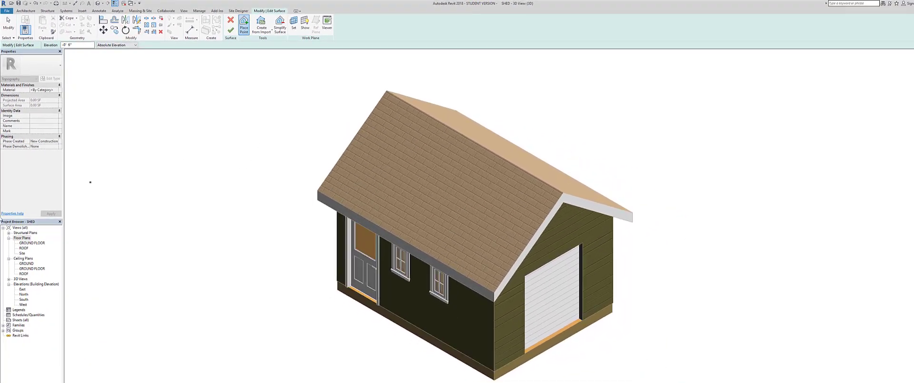
double_click(22, 253)
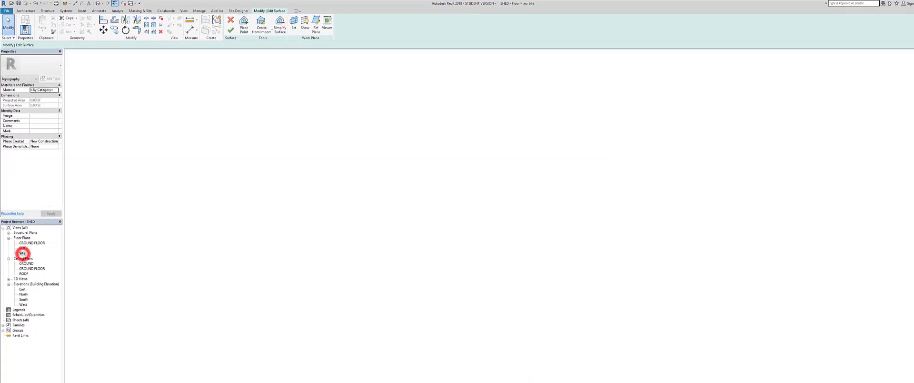
scroll(523, 220, down, 1)
scroll(526, 221, up, 3)
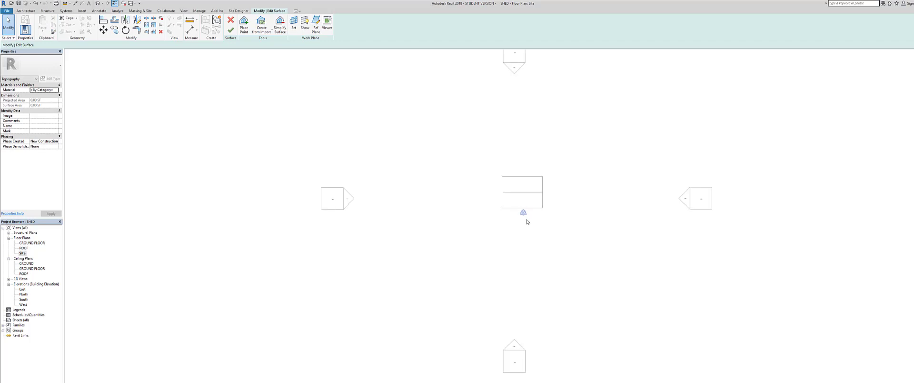
scroll(527, 221, up, 1)
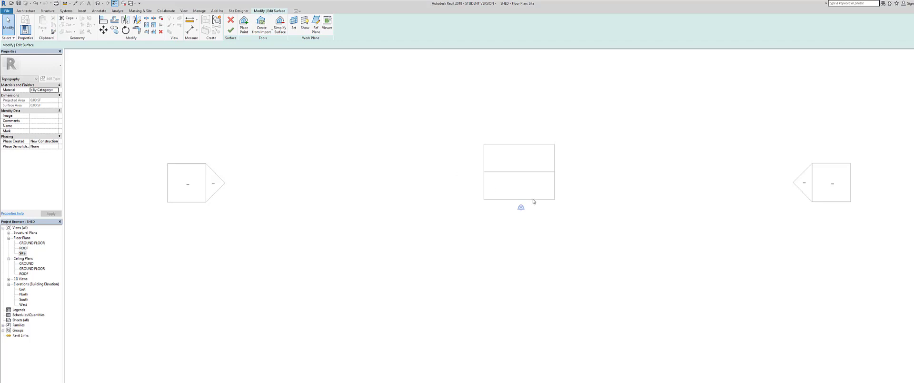
scroll(535, 199, up, 1)
scroll(527, 187, down, 2)
scroll(522, 170, down, 3)
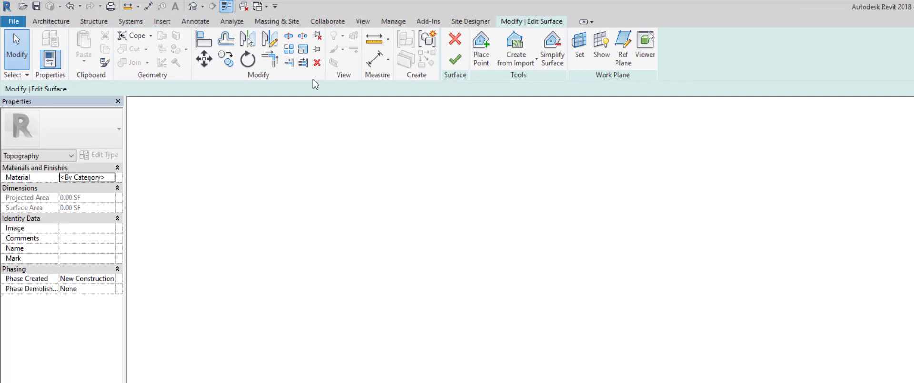
Place four surface points in a quadrilateral around the shed at absolute elevation -0' 6" and finish the toposurface
click(481, 53)
drag(151, 88, 111, 88)
text(-)
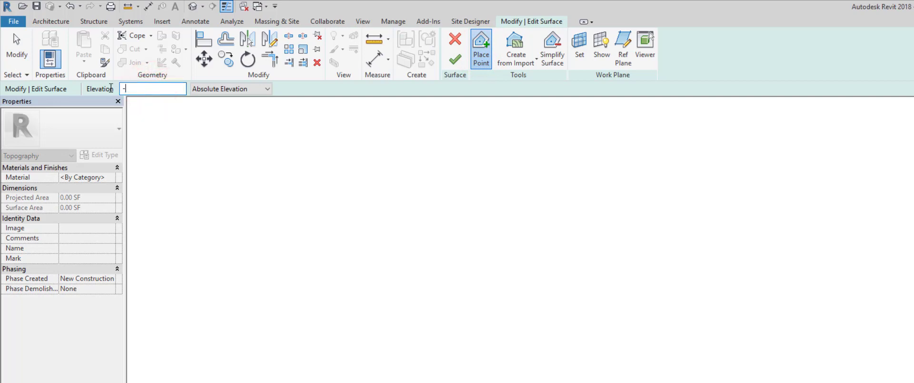
text(.6')
key(BackSpace)
key(BackSpace)
text(5')
click(718, 358)
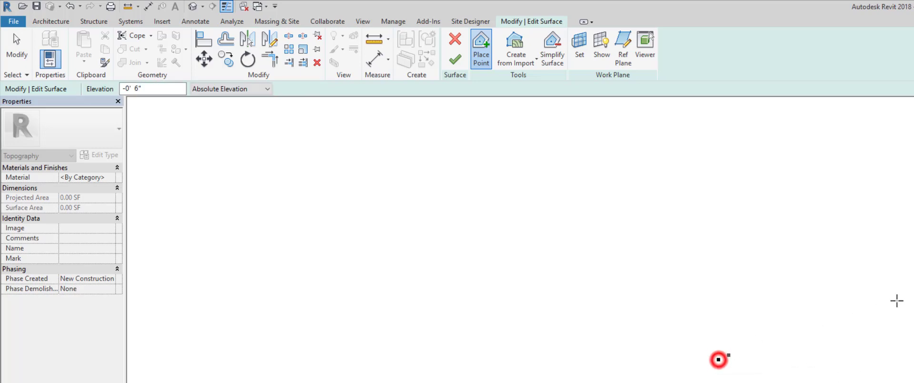
click(545, 227)
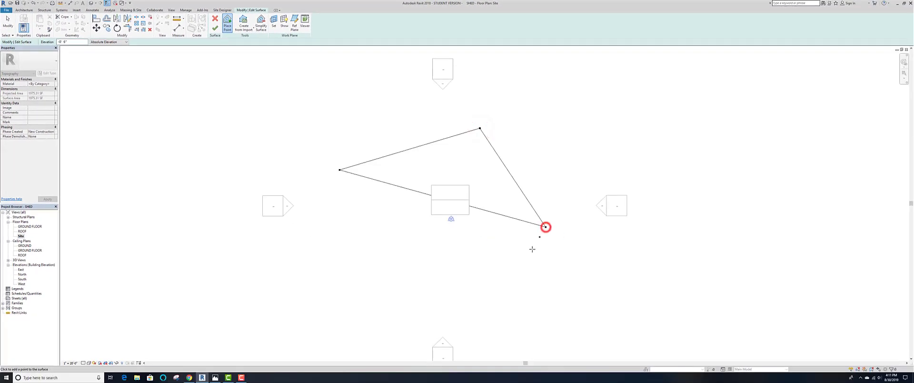
click(384, 269)
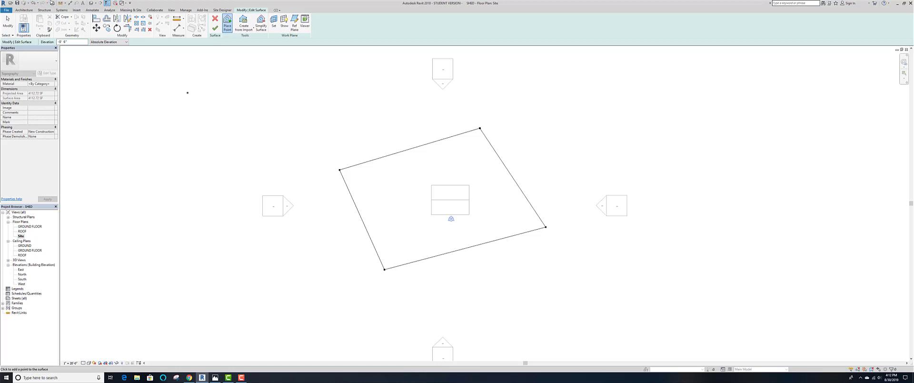
click(216, 30)
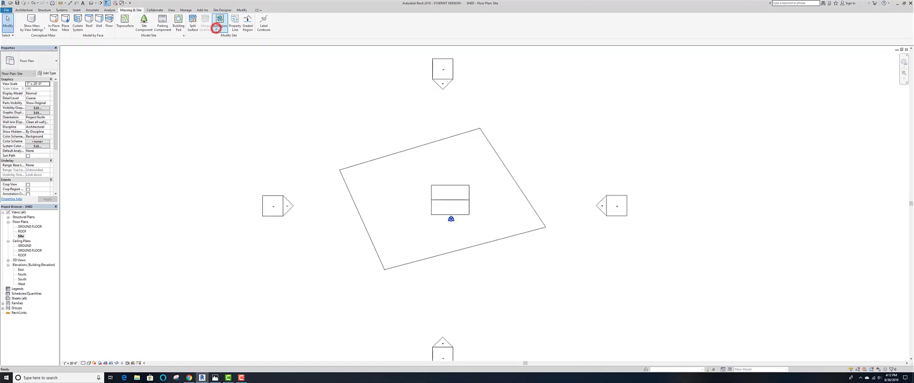
Open the default 3D view and inspect the toposurface around the shed
click(91, 3)
middle_drag(426, 288, 433, 246)
scroll(434, 246, down, 1)
scroll(434, 246, down, 1)
scroll(434, 246, up, 1)
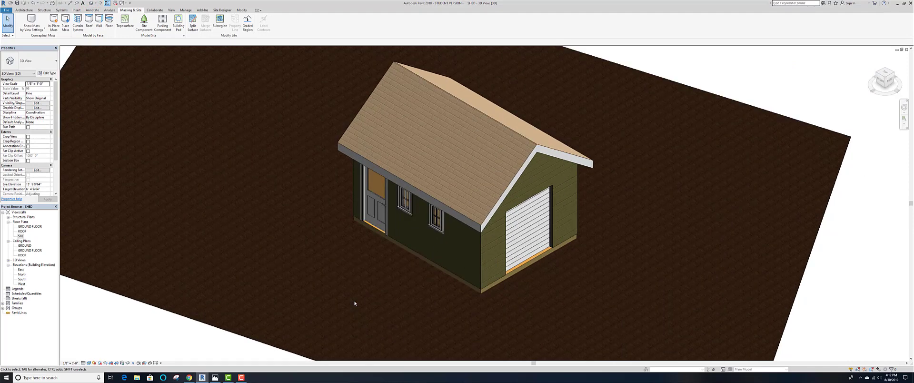
scroll(387, 315, up, 1)
scroll(387, 314, down, 2)
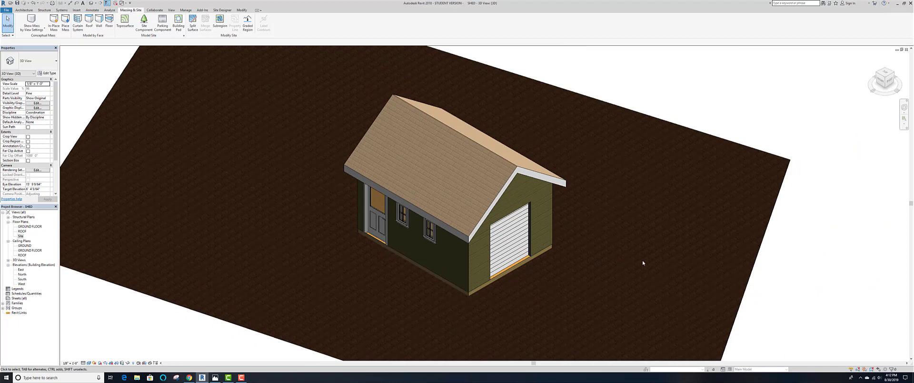
Select the toposurface and open the Material Browser for its material property
click(208, 318)
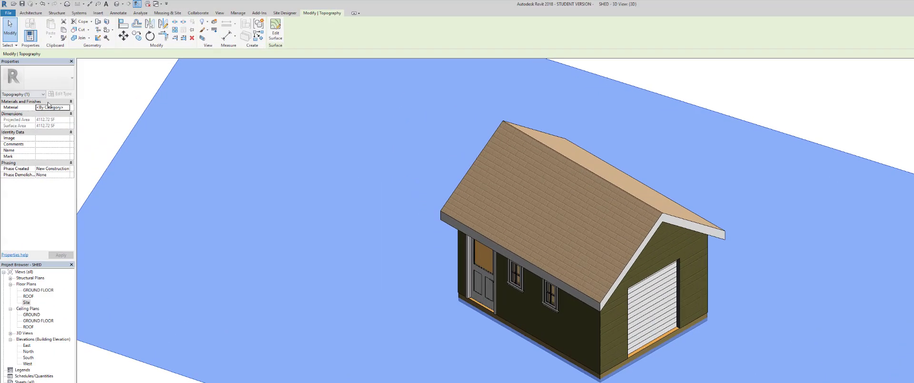
click(49, 84)
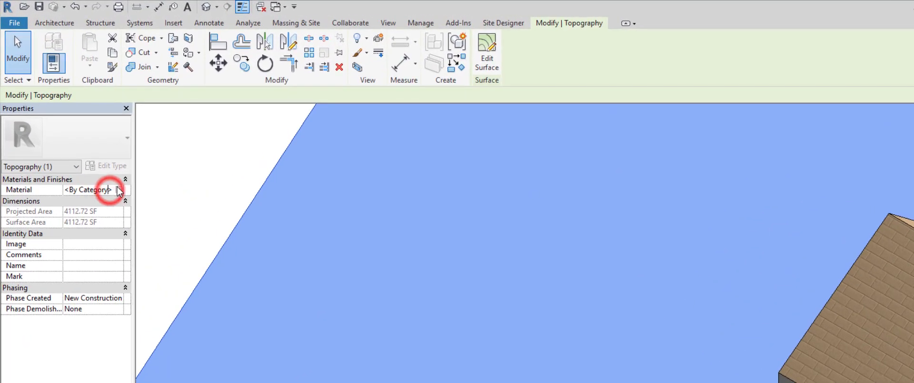
click(115, 186)
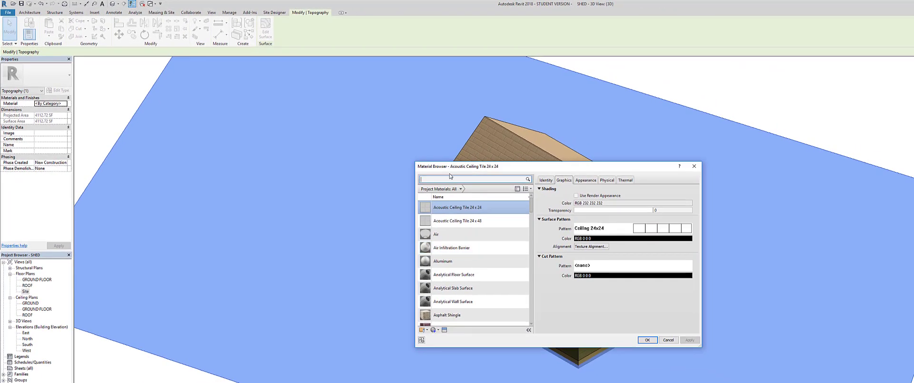
Search the project materials for GRASS, clear the search and look through the full material list
click(450, 177)
text(GRASS)
key(Return)
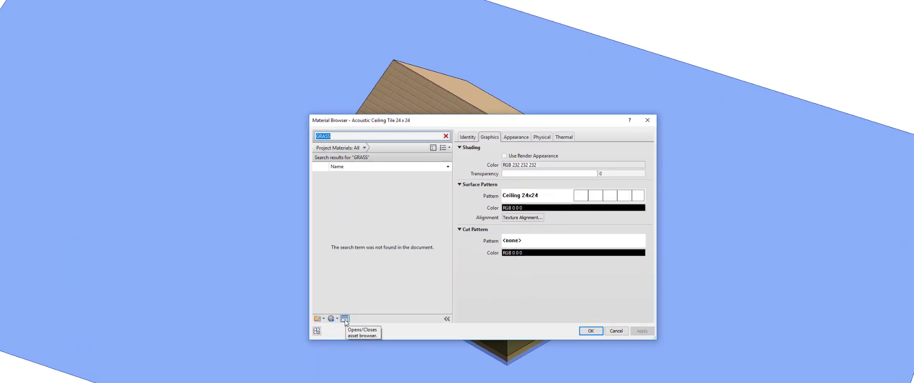
click(446, 136)
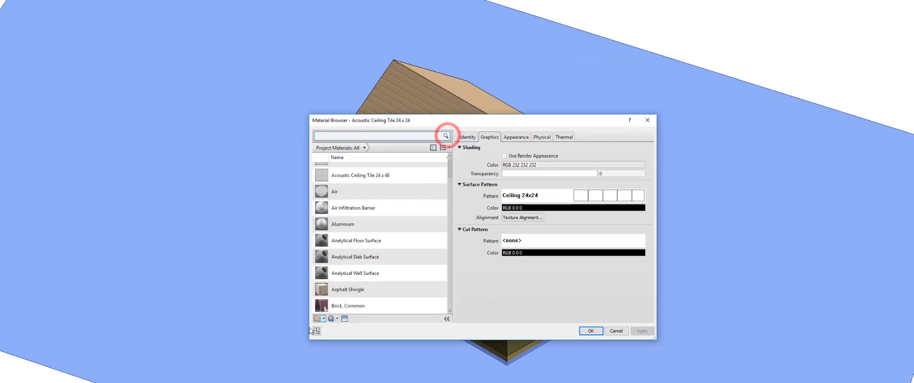
scroll(366, 262, down, 15)
scroll(367, 263, down, 5)
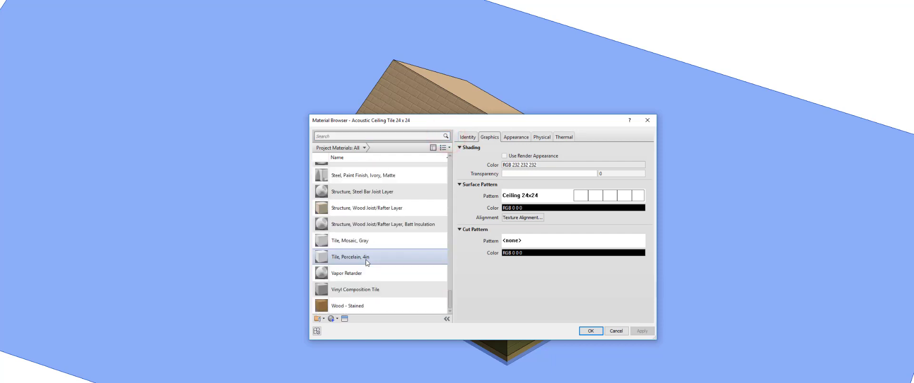
Create a new material named GRASS and enable Use Render Appearance for its shading
click(331, 318)
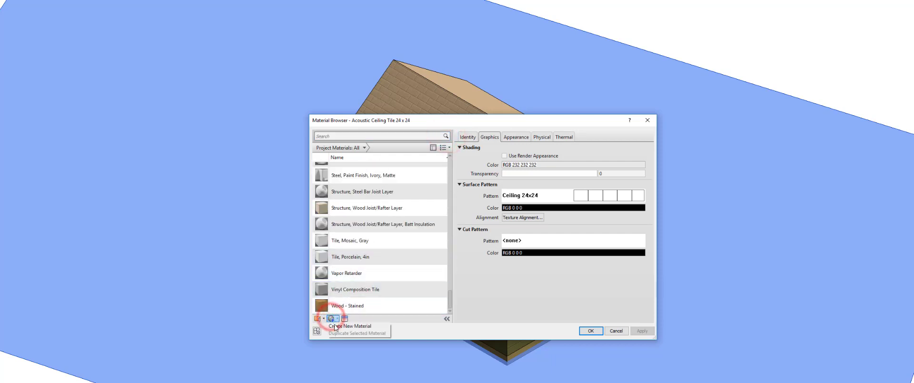
click(334, 327)
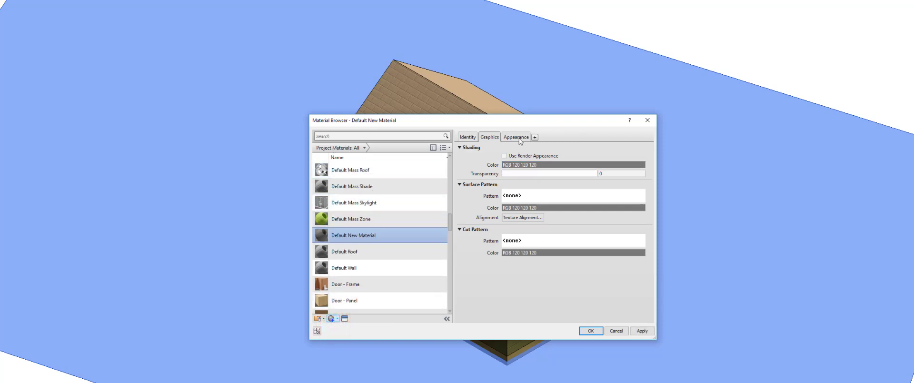
click(467, 137)
click(551, 148)
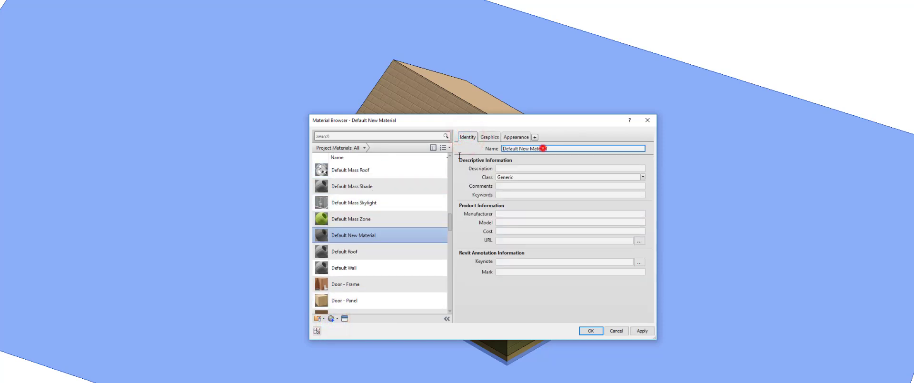
click(533, 148)
triple_click(533, 148)
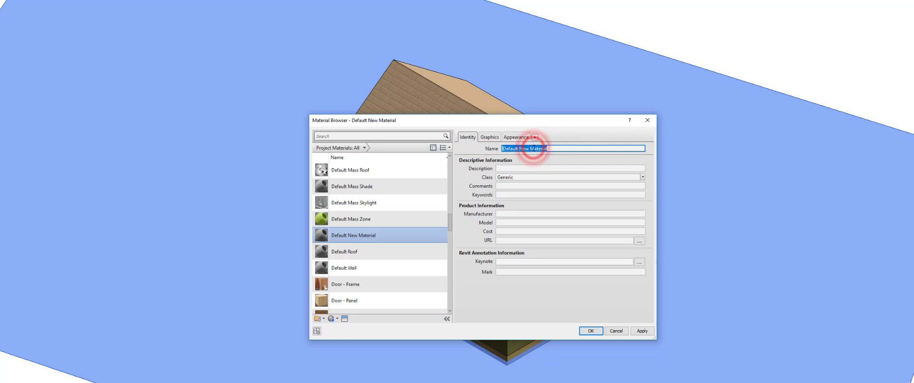
text(GRASS)
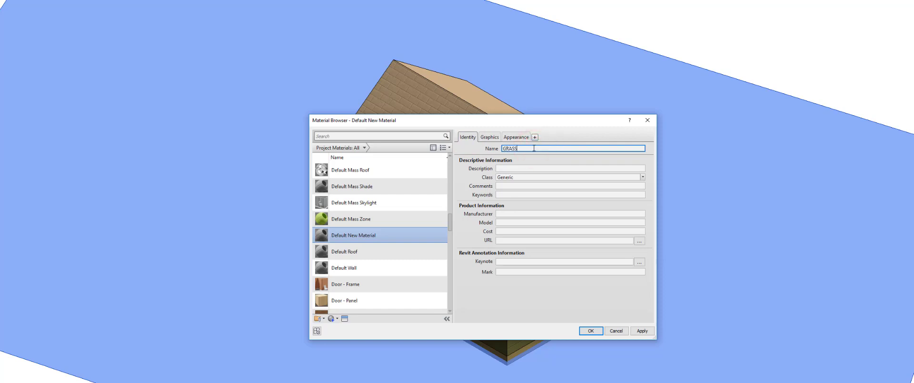
click(496, 137)
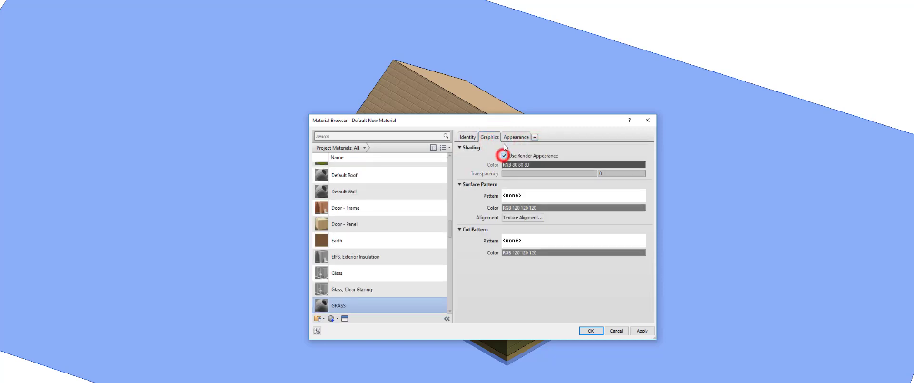
Search the appearance assets for GRASS and replace the new material's appearance with Grass - Thick
click(512, 137)
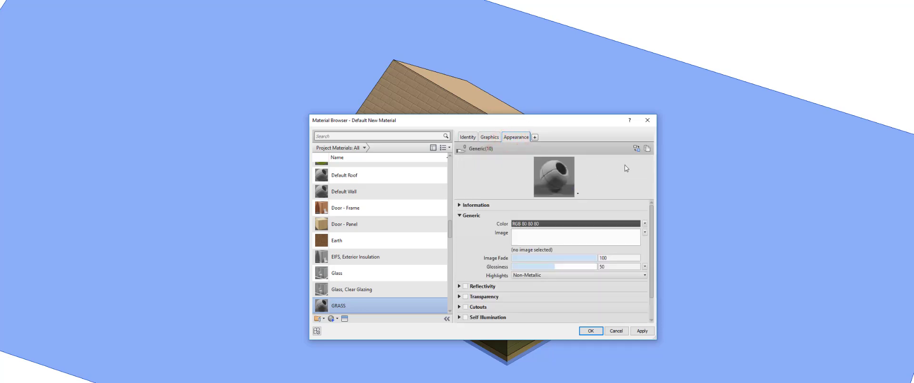
click(636, 147)
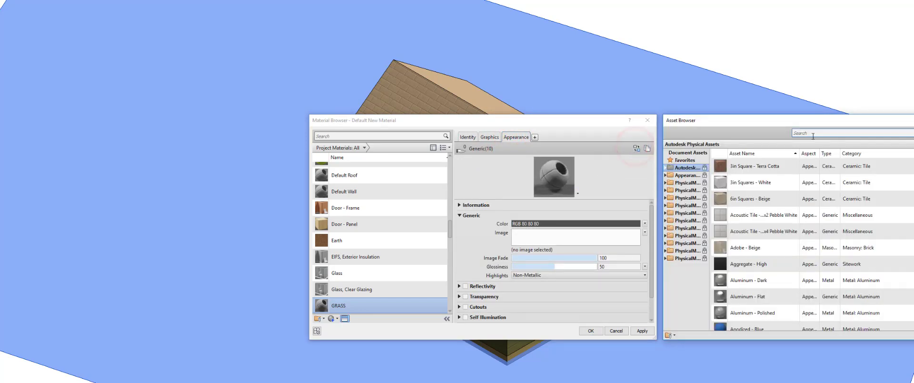
click(814, 133)
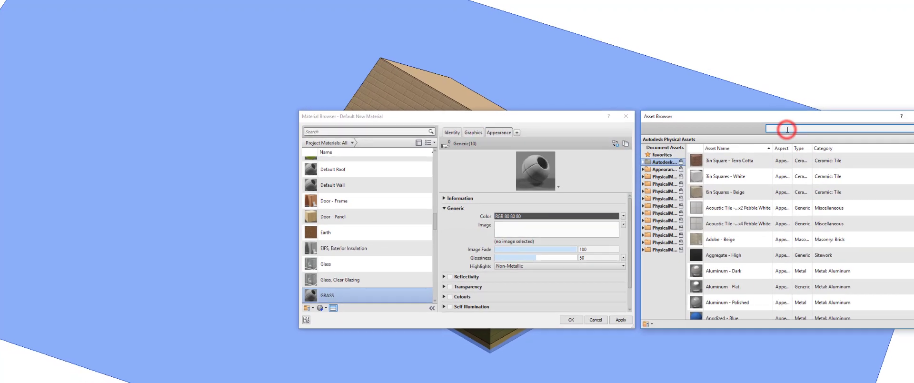
text(GRASS)
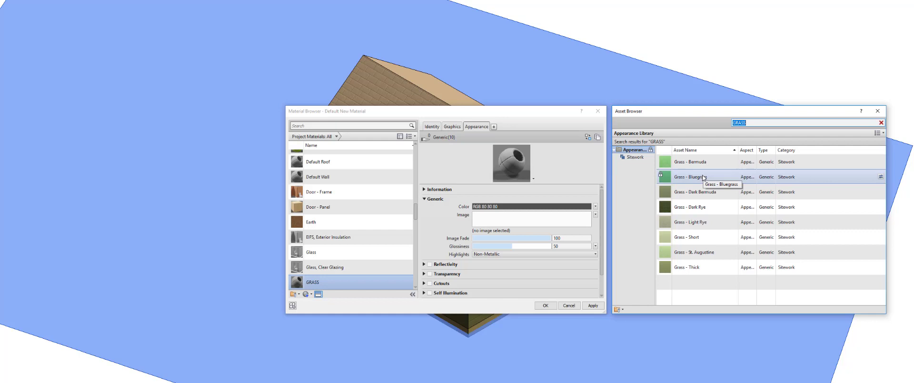
click(687, 266)
click(881, 267)
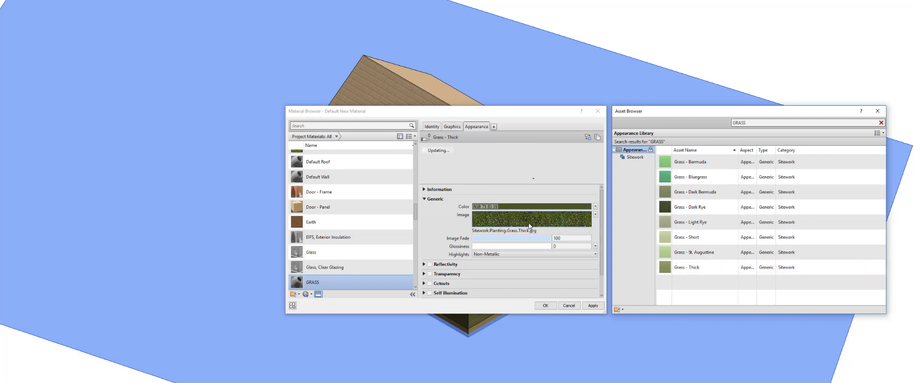
Accept the new GRASS material, reopen the toposurface's material property and choose GRASS from the project materials
click(877, 111)
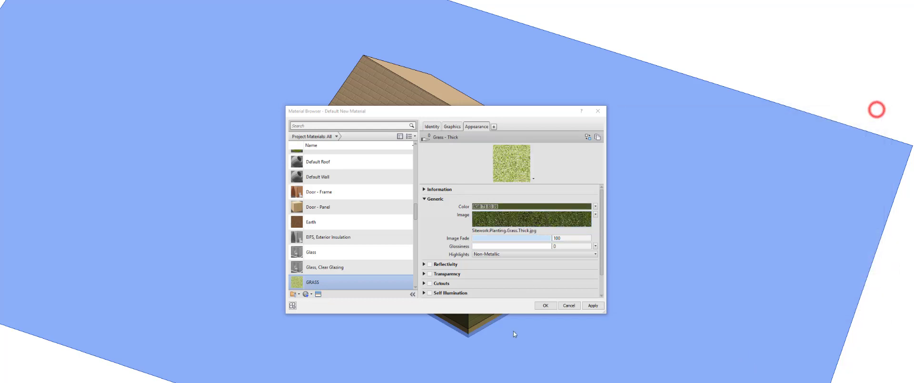
click(545, 305)
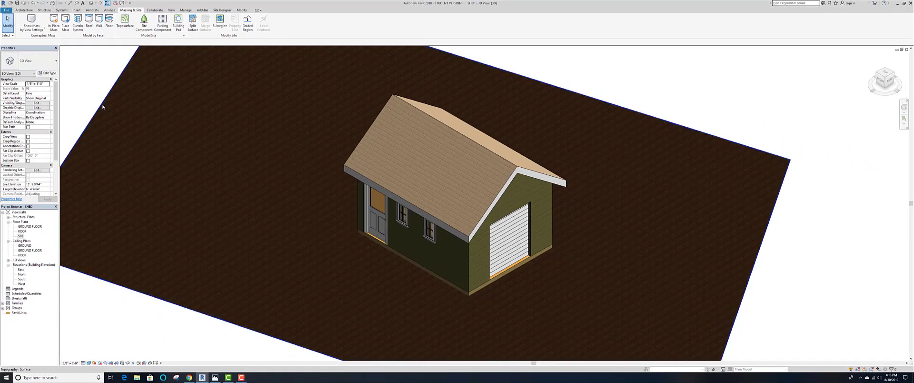
click(102, 105)
click(49, 84)
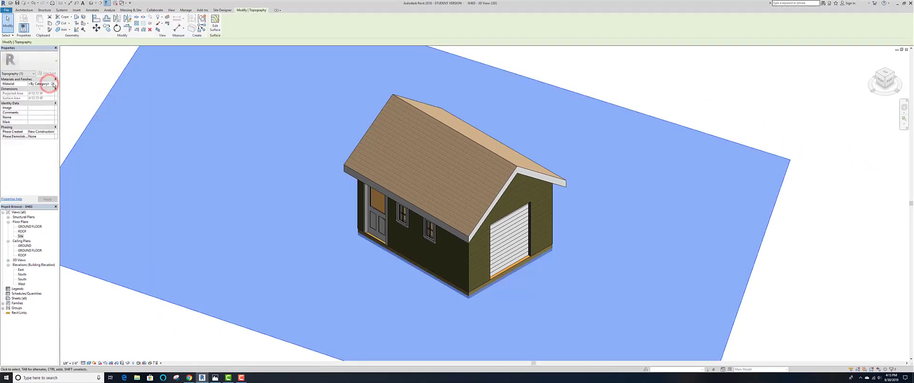
click(362, 222)
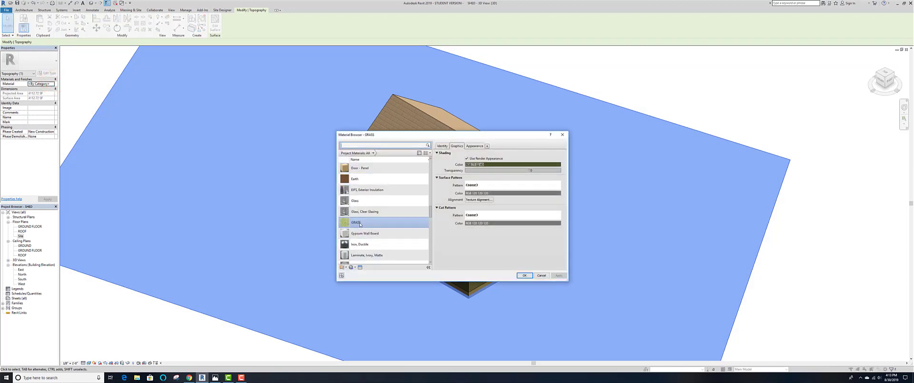
Slightly lower the image fade in the GRASS appearance and assign the material to the toposurface
click(474, 146)
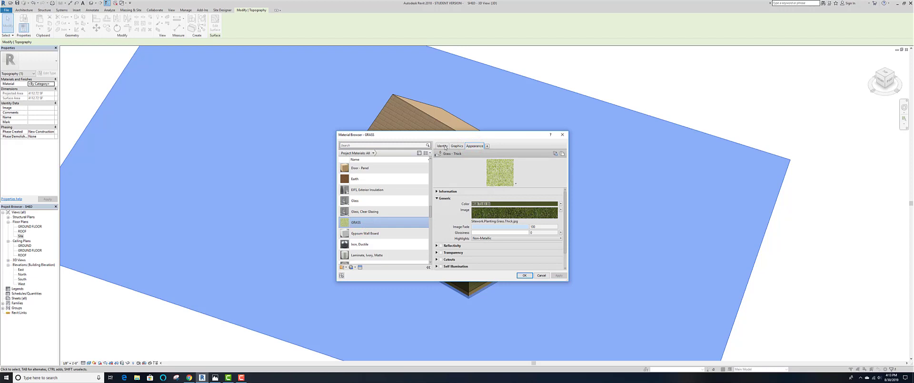
click(523, 227)
mouse_move(523, 227)
mouse_down()
mouse_move(474, 226)
mouse_move(525, 227)
mouse_up()
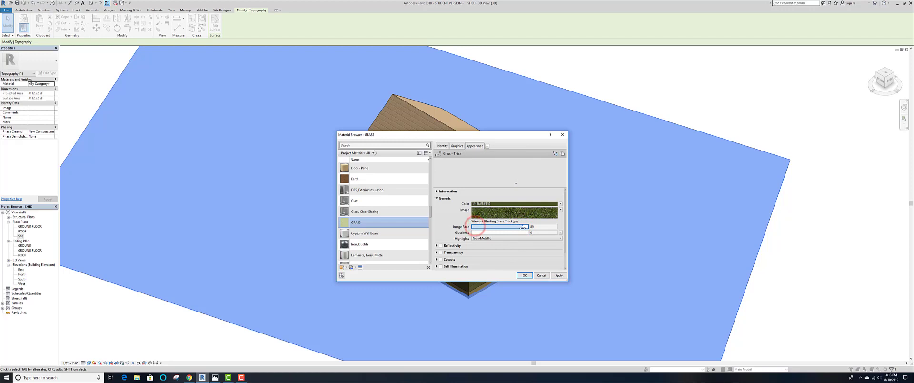
click(526, 275)
click(822, 287)
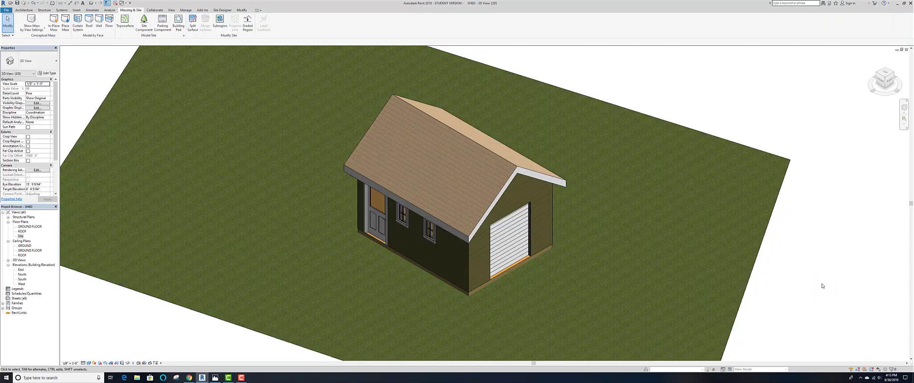
In the Site plan, edit the toposurface by moving its four boundary points outward to enlarge the lot, and finish the surface
mouse_move(658, 286)
middle_down()
mouse_move(659, 249)
mouse_move(659, 289)
middle_up()
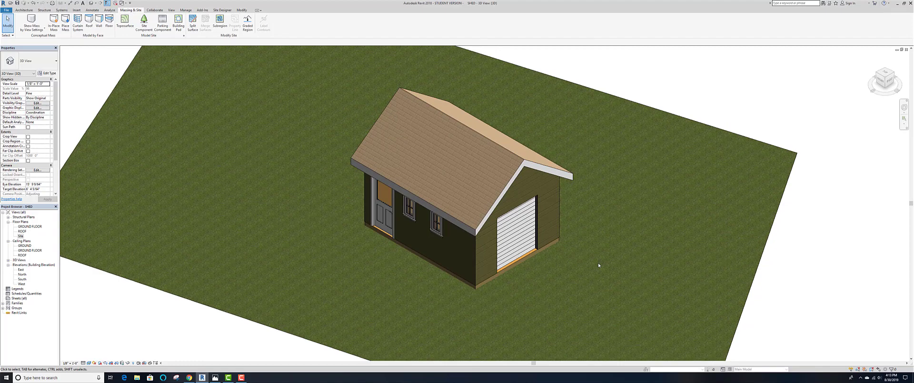
scroll(601, 261, up, 2)
scroll(590, 253, down, 5)
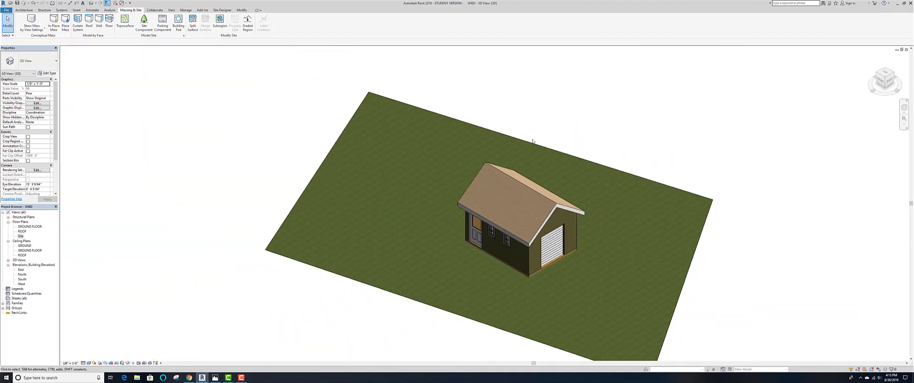
double_click(21, 236)
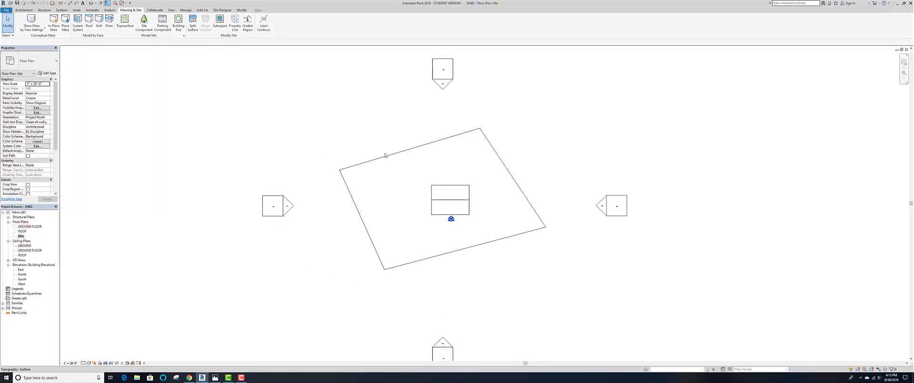
click(385, 156)
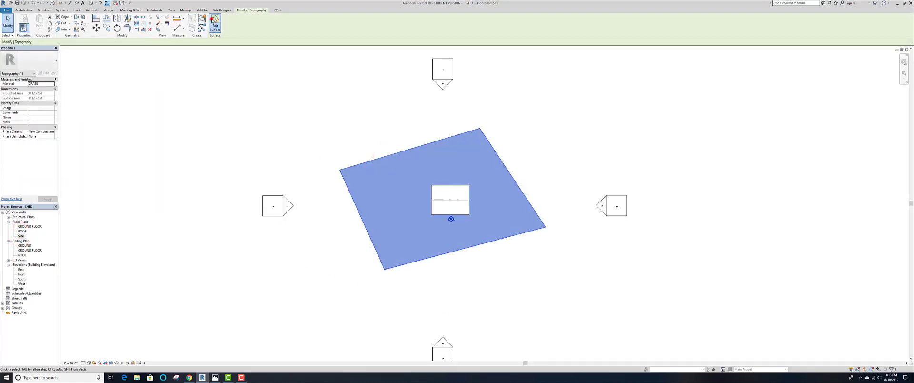
click(214, 20)
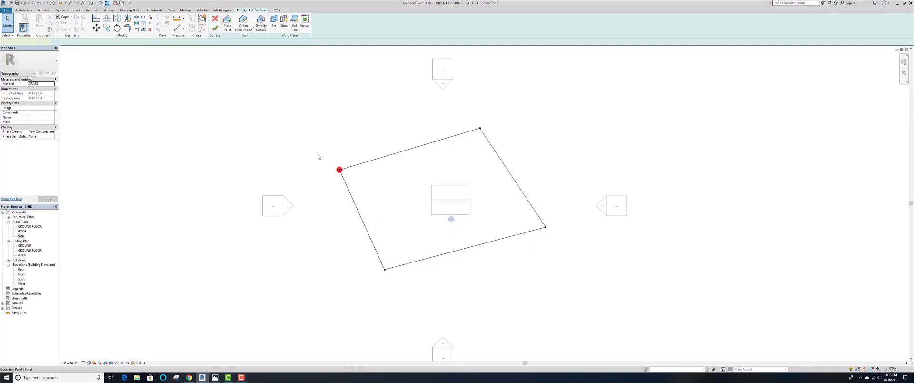
drag(338, 170, 298, 145)
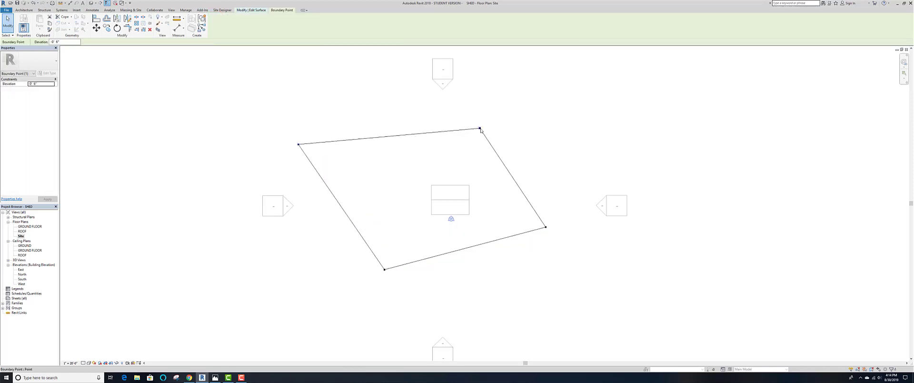
drag(480, 129, 526, 100)
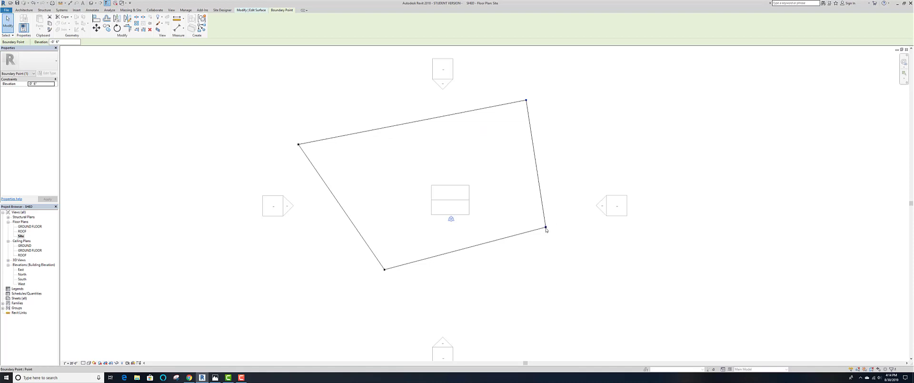
drag(545, 227, 585, 267)
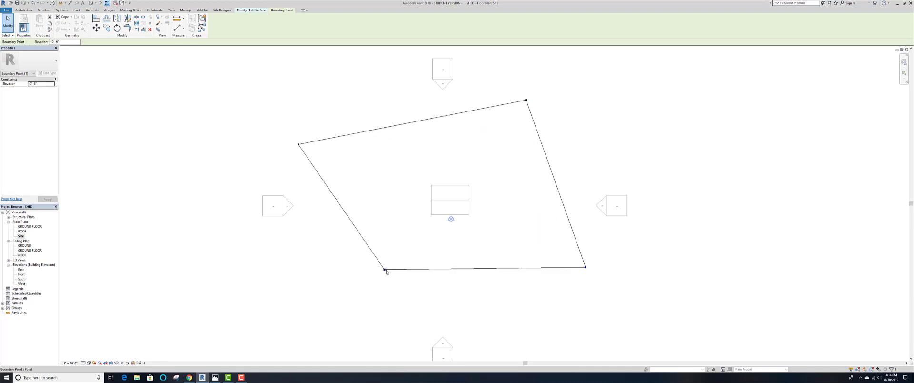
drag(383, 271, 345, 297)
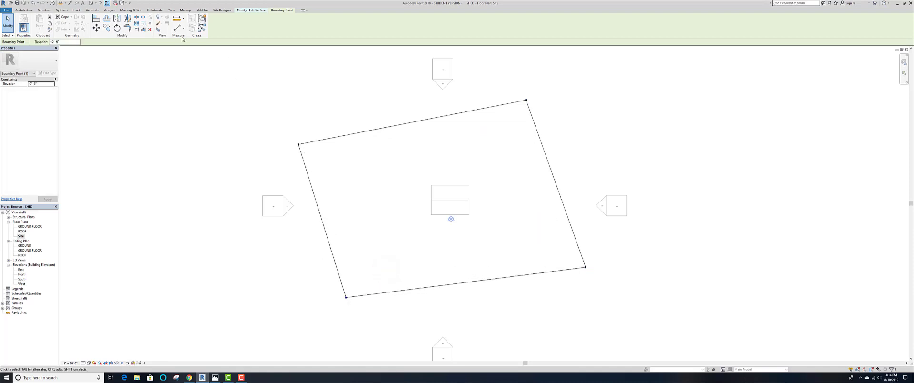
click(195, 105)
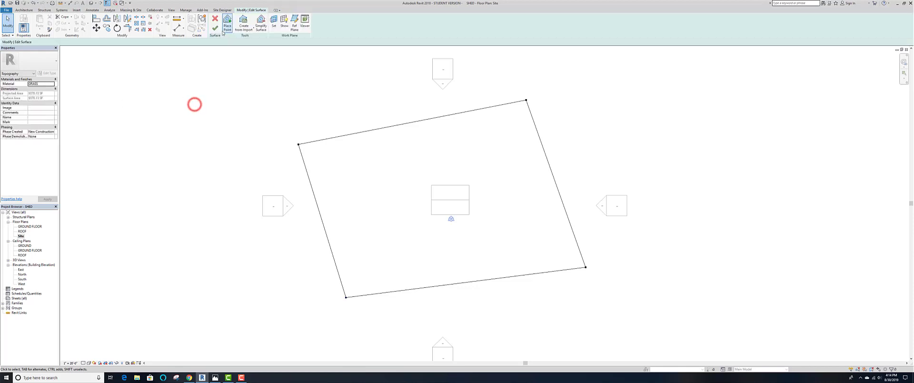
click(220, 24)
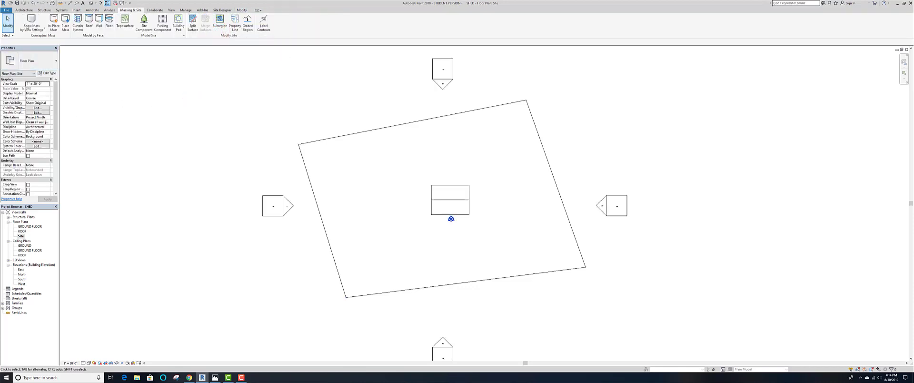
Examine the enlarged site in the 3D view and the shed against the ground line in the East elevation
click(91, 4)
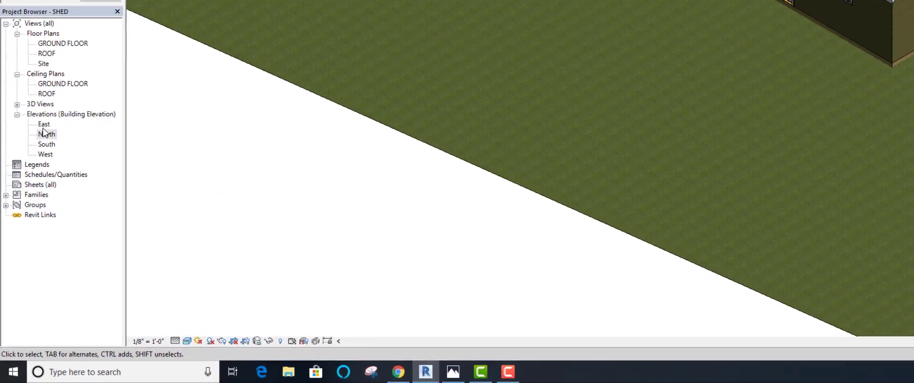
double_click(21, 260)
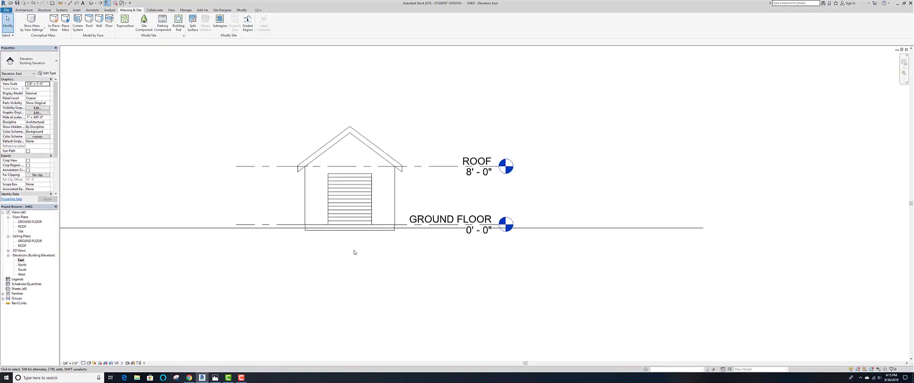
scroll(354, 252, up, 1)
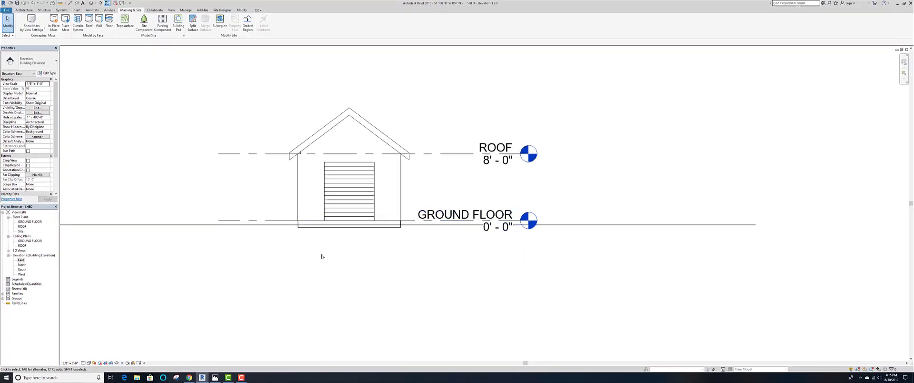
scroll(322, 256, down, 2)
scroll(323, 257, up, 4)
scroll(321, 257, down, 1)
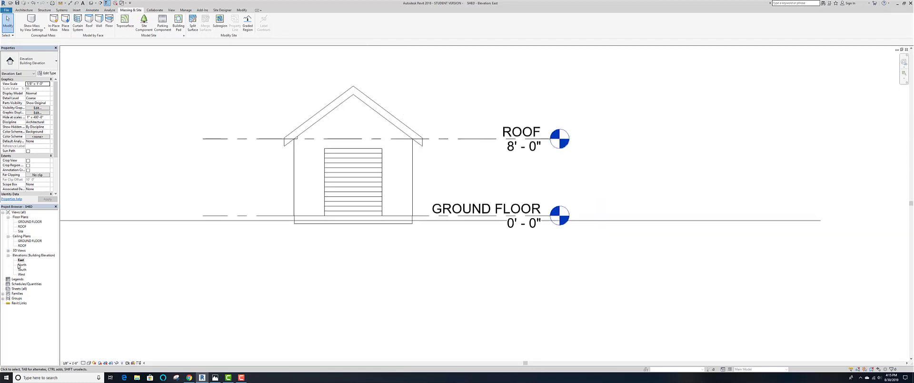
In the North elevation, pull both ends of the ROOF and GROUND FLOOR level lines in close to the shed
double_click(19, 264)
scroll(318, 260, up, 1)
scroll(319, 260, down, 3)
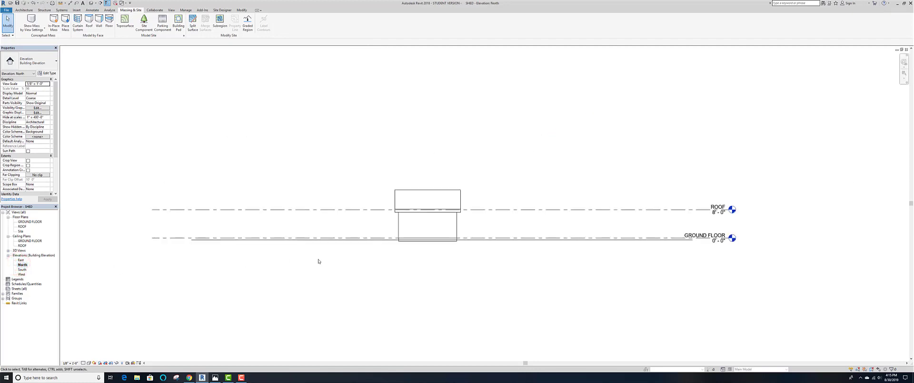
scroll(318, 260, down, 1)
click(210, 222)
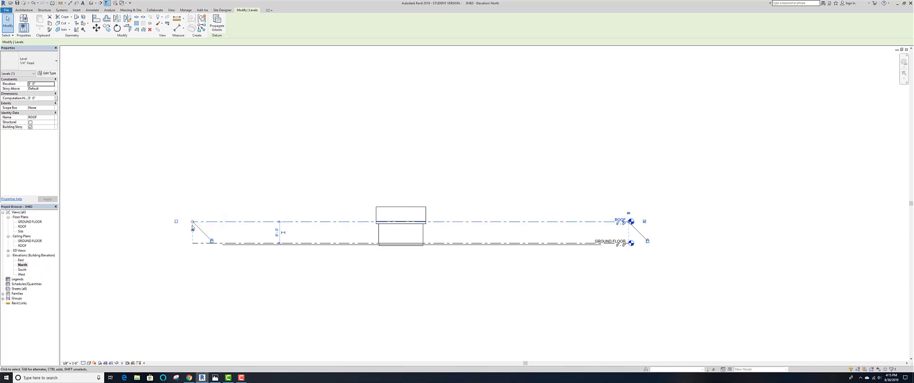
drag(193, 221, 351, 224)
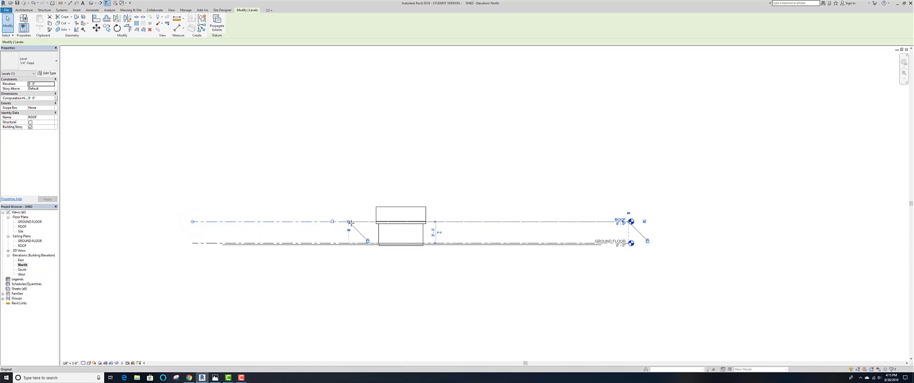
click(427, 278)
click(605, 225)
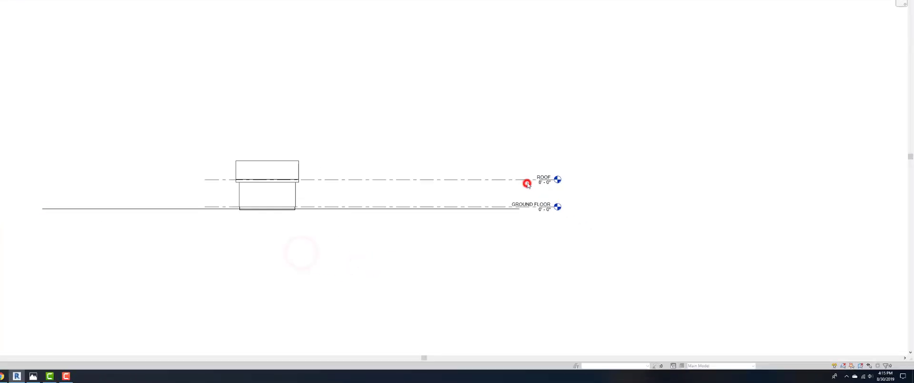
click(528, 179)
drag(553, 179, 420, 183)
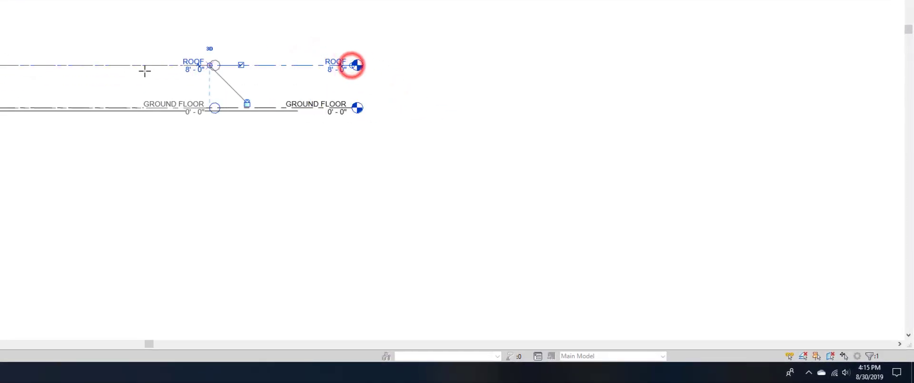
click(343, 183)
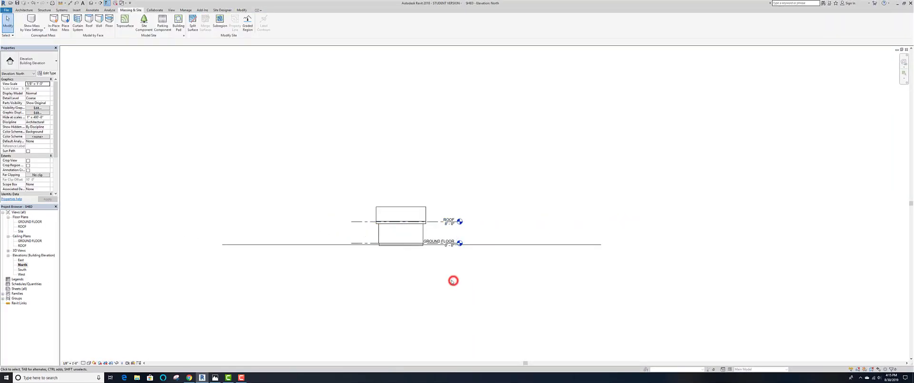
Review the level lines and ground line in the South, West and East elevations
double_click(20, 270)
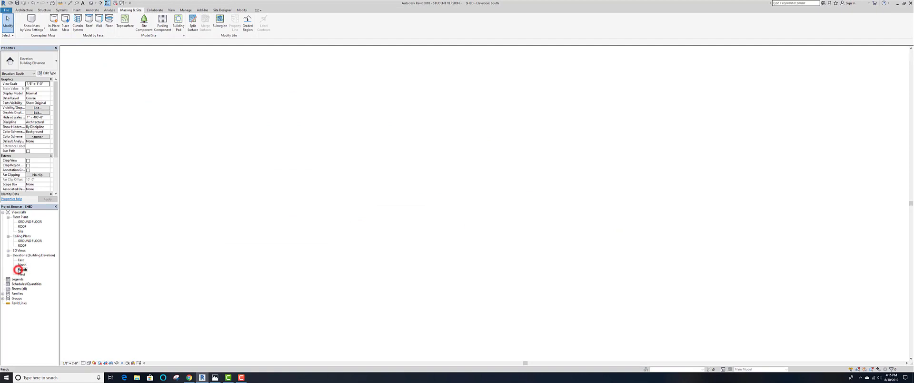
double_click(21, 275)
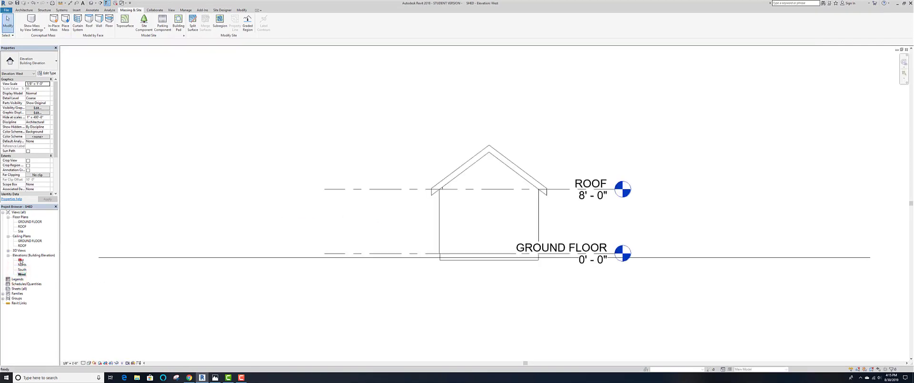
double_click(21, 260)
scroll(274, 274, up, 2)
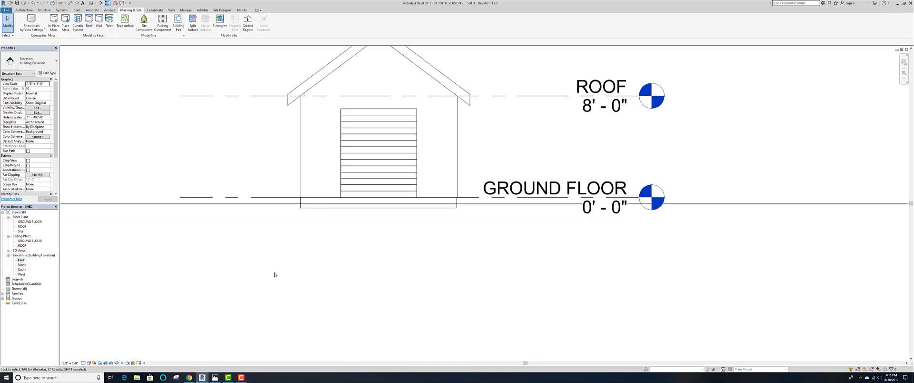
scroll(275, 275, down, 3)
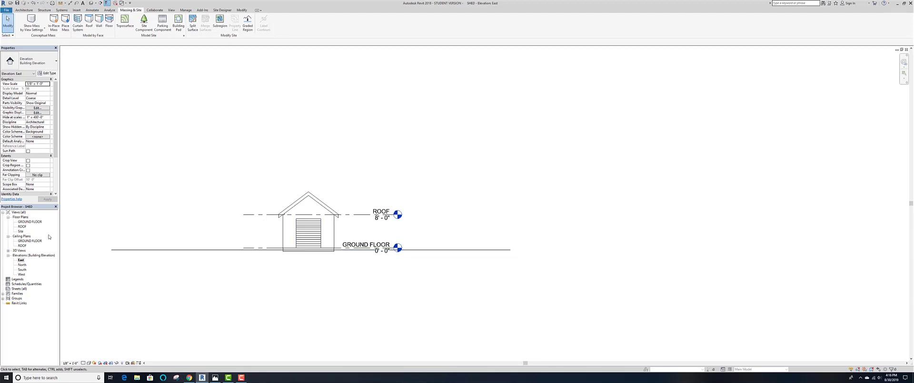
In the GROUND FLOOR plan, show the crop region, shrink all four sides to just around the shed, and hide the crop boundary with cropping active
double_click(28, 221)
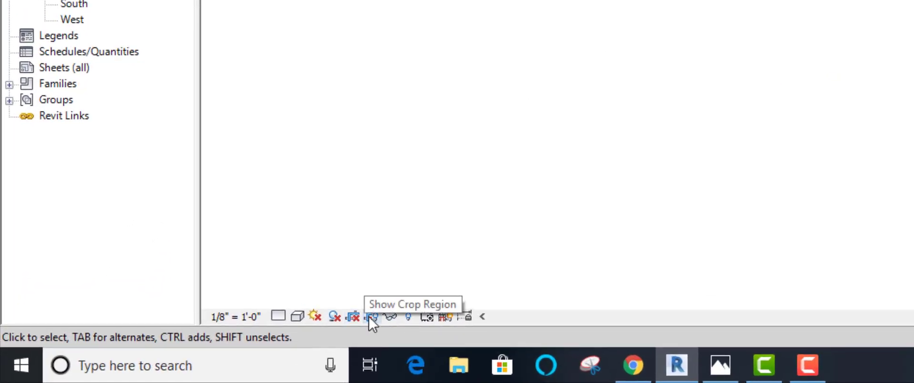
click(369, 316)
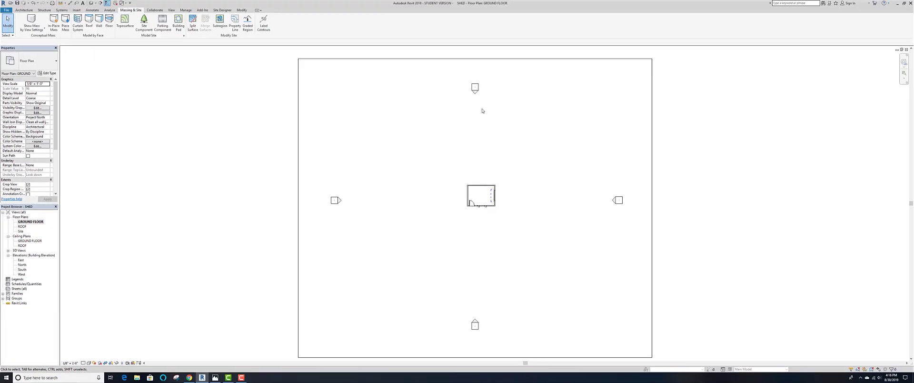
click(299, 151)
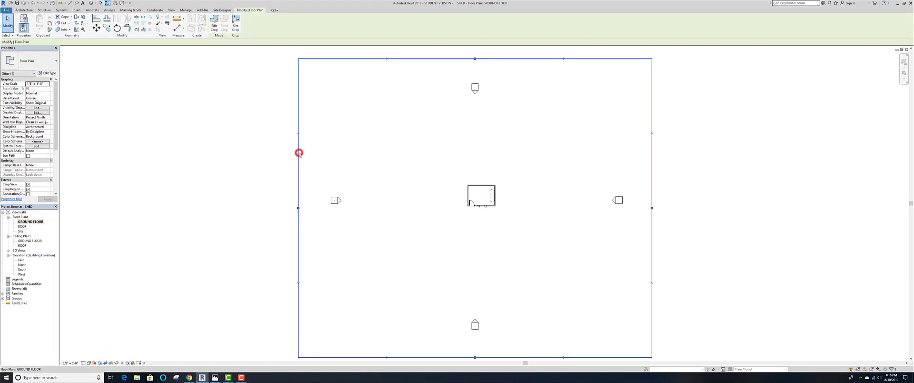
drag(298, 208, 403, 207)
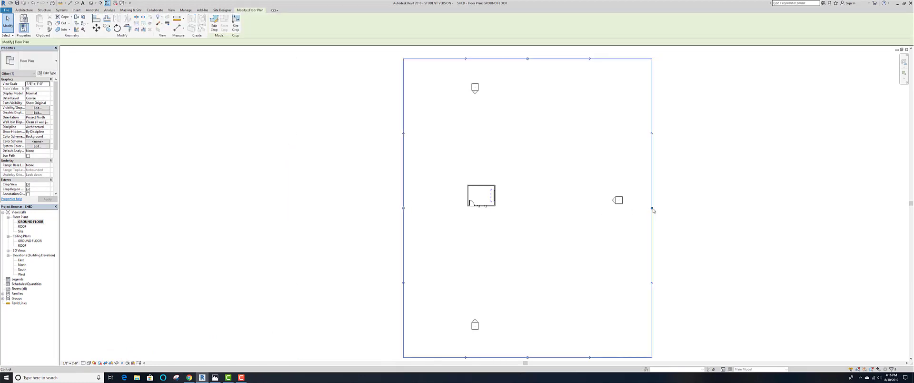
drag(651, 207, 531, 208)
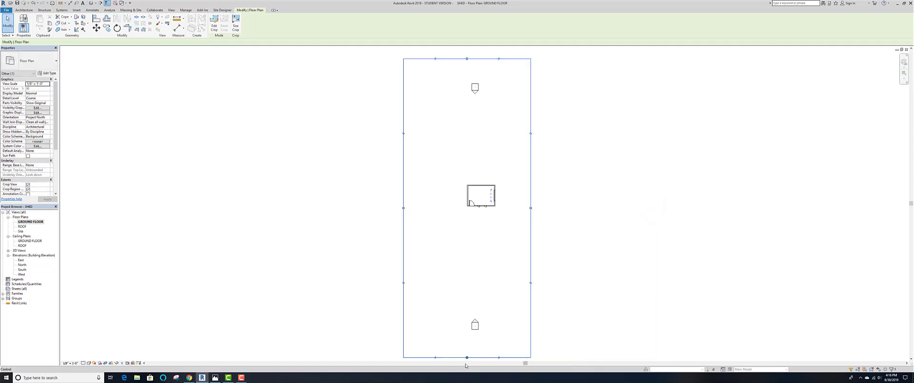
drag(467, 359, 466, 248)
drag(467, 58, 467, 157)
click(313, 205)
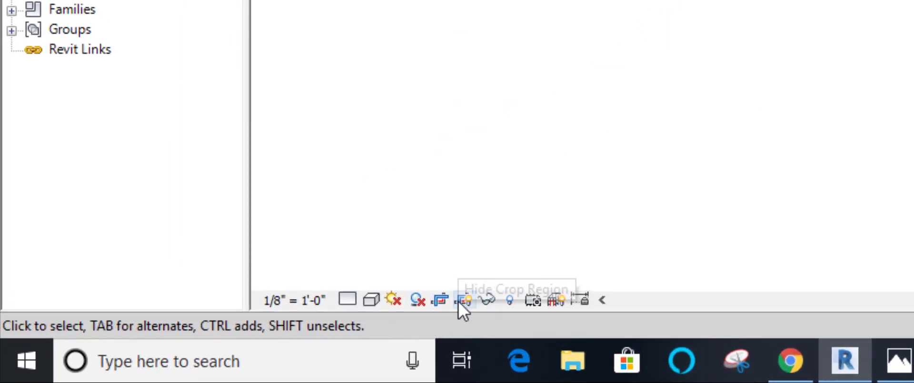
click(462, 300)
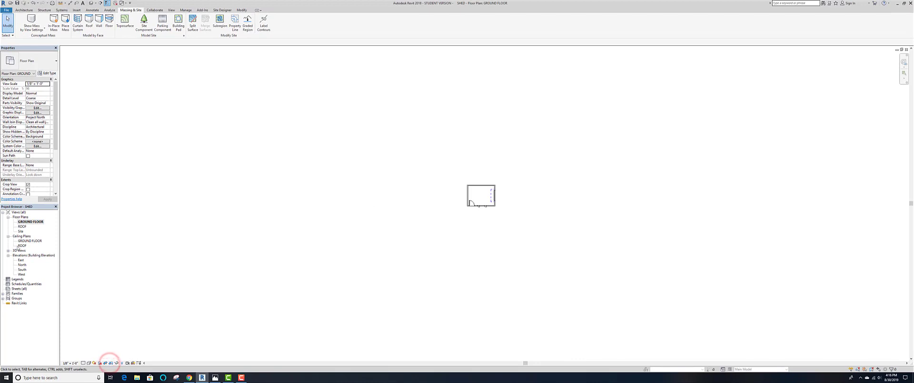
Examine the toposurface's ground line in the East elevation and check the North elevation
double_click(21, 260)
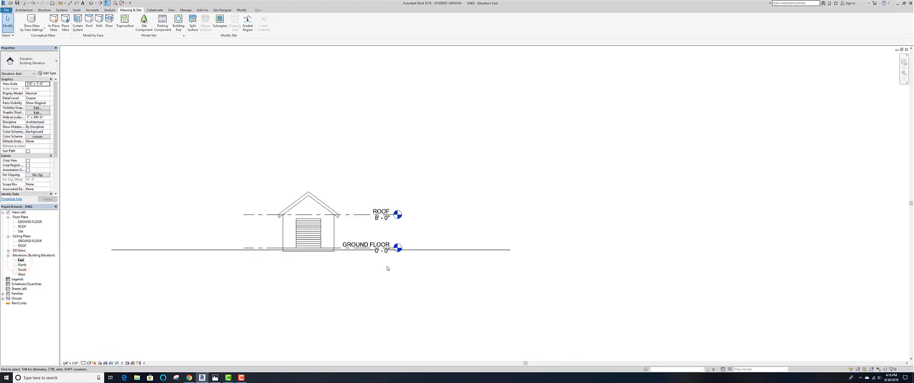
click(471, 249)
click(495, 249)
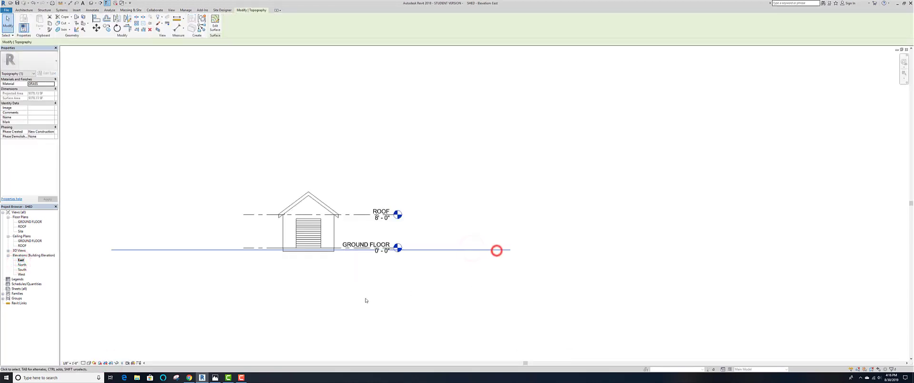
click(335, 298)
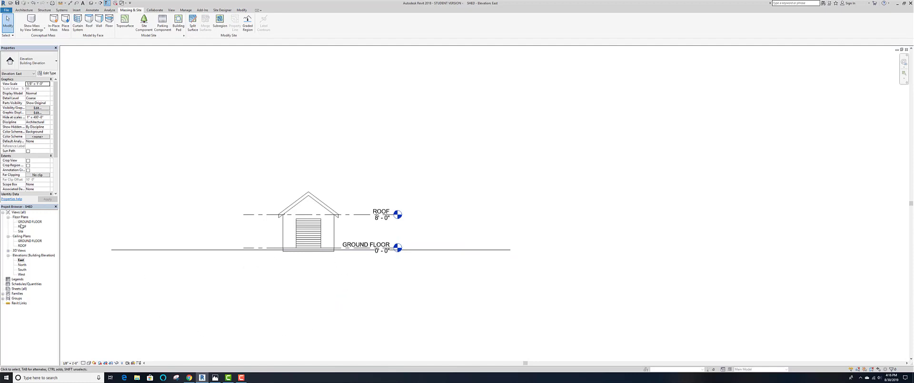
double_click(21, 265)
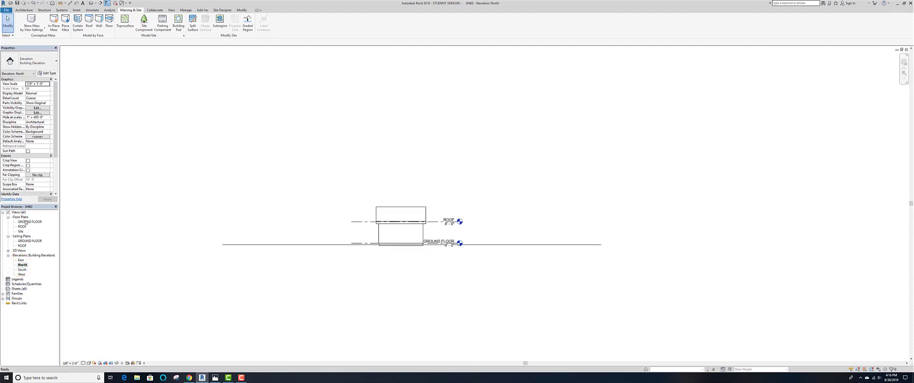
Open the GROUND FLOOR floor plan and duplicate it as an independent view without detailing
double_click(27, 222)
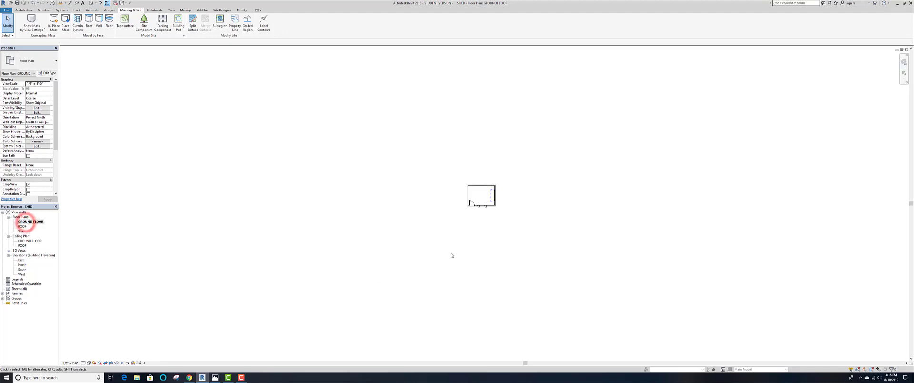
scroll(487, 225, up, 8)
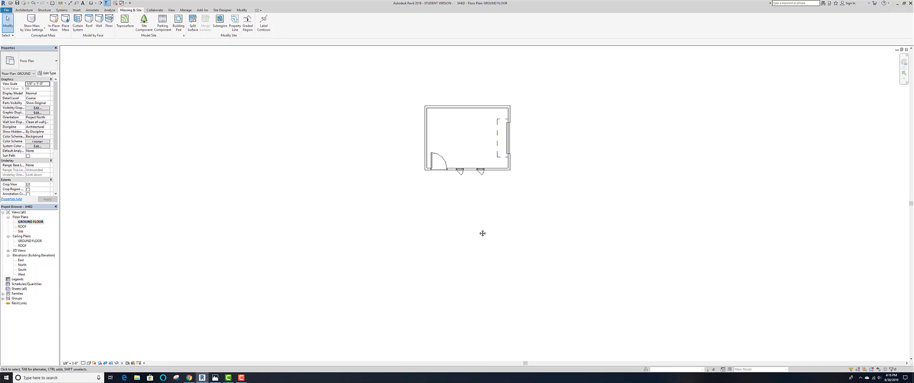
scroll(465, 264, up, 1)
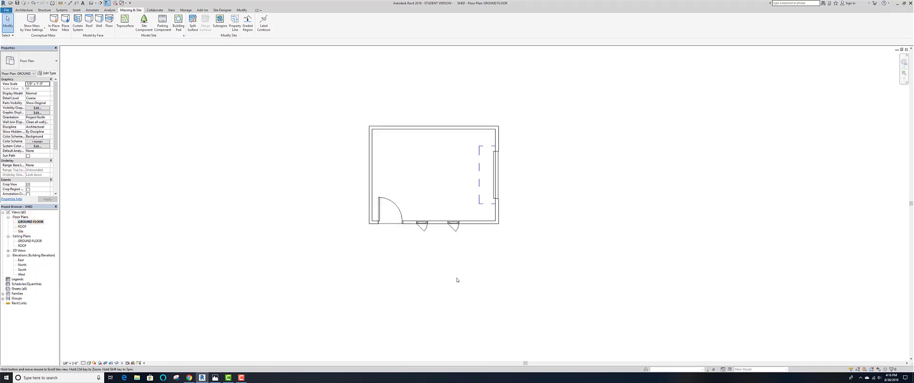
click(16, 217)
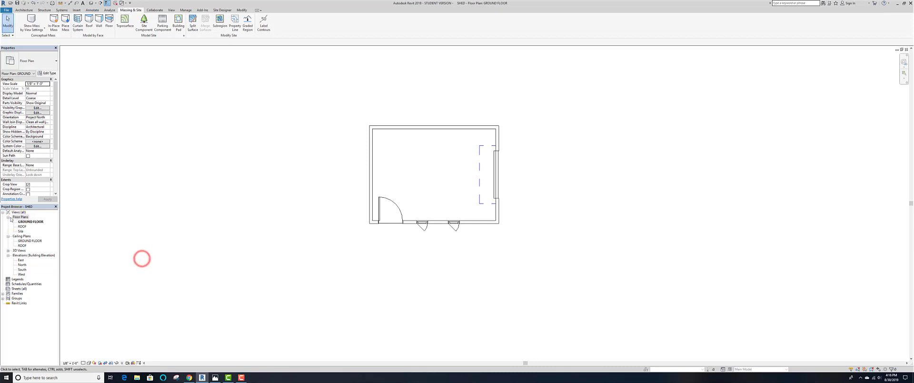
click(24, 221)
right_click(26, 223)
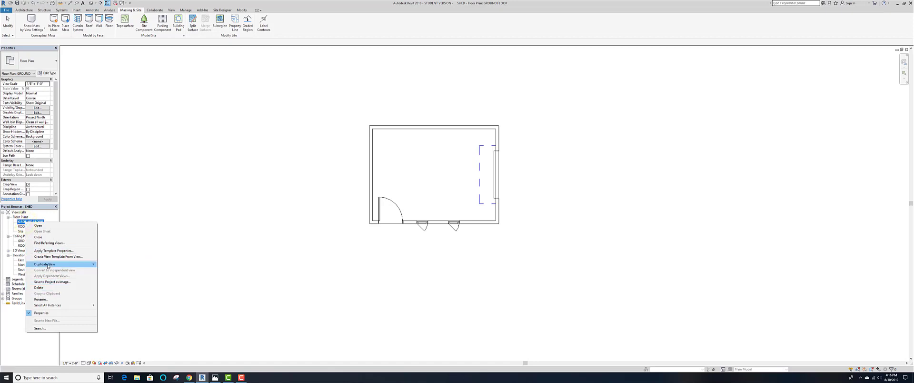
click(42, 264)
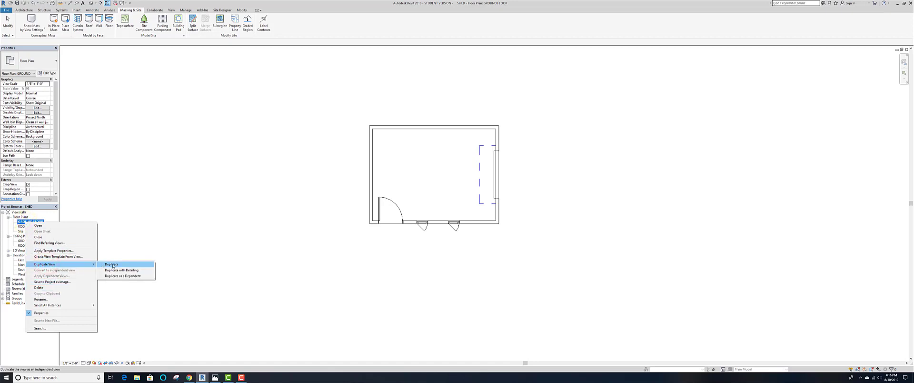
click(113, 264)
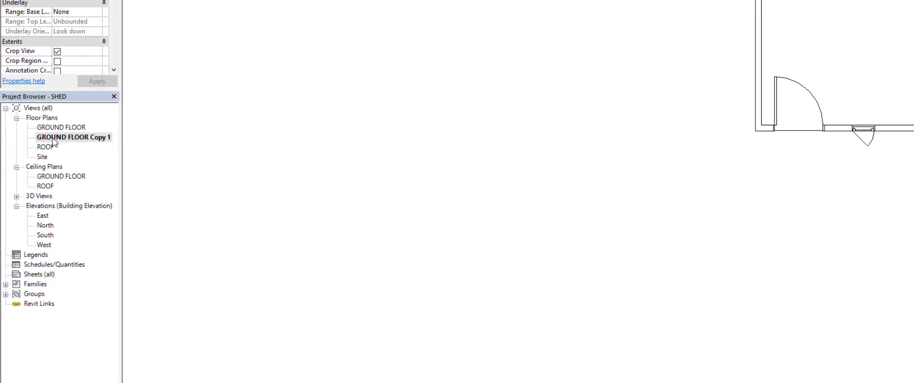
Rename the duplicated ground floor plan as DIMENSIONED VIEW
right_click(87, 141)
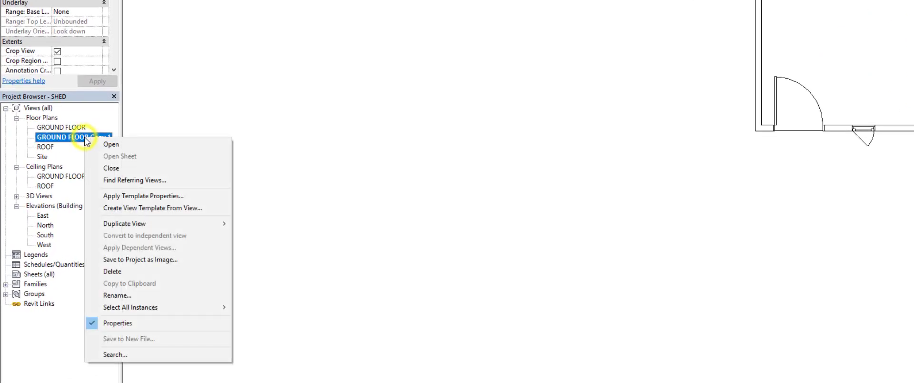
click(124, 302)
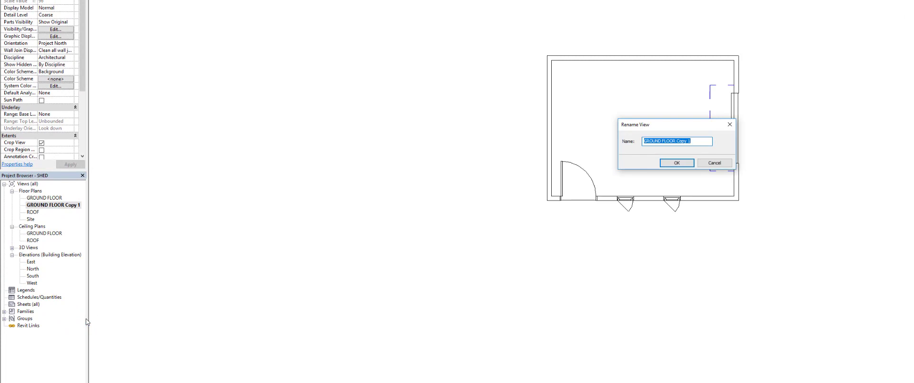
text(DIMN)
click(674, 162)
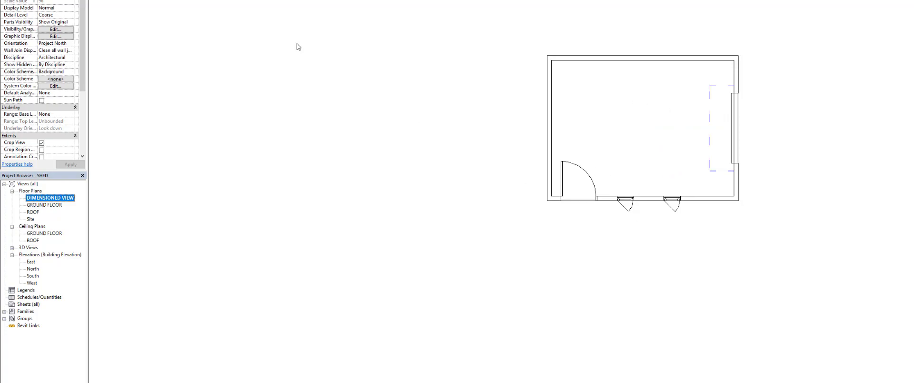
Add an aligned dimension, referenced to faces of core, for the shed's overall length and place it below the wall with the door and windows
click(118, 12)
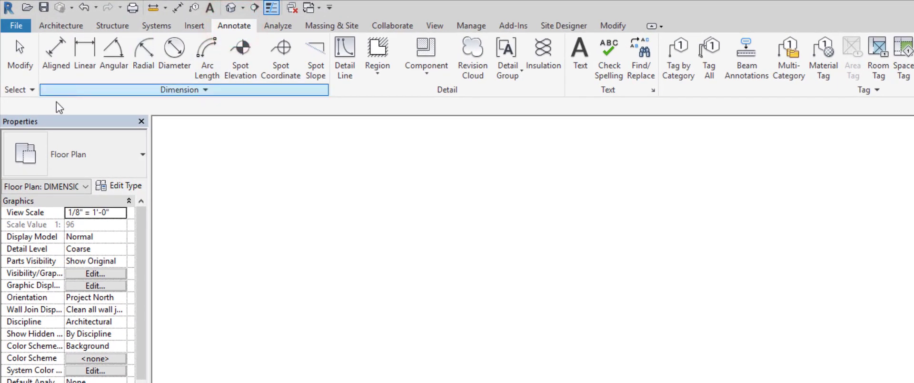
click(55, 56)
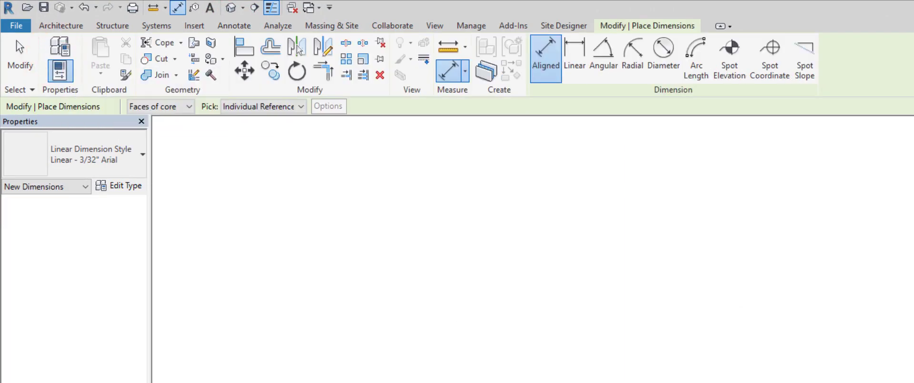
scroll(376, 219, up, 3)
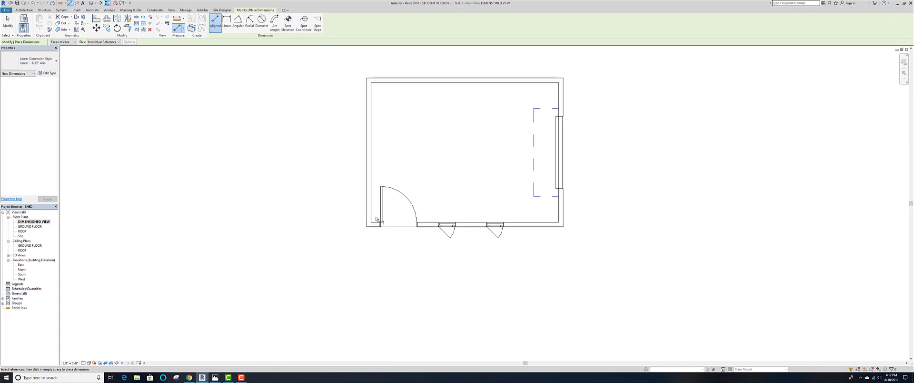
scroll(376, 219, up, 2)
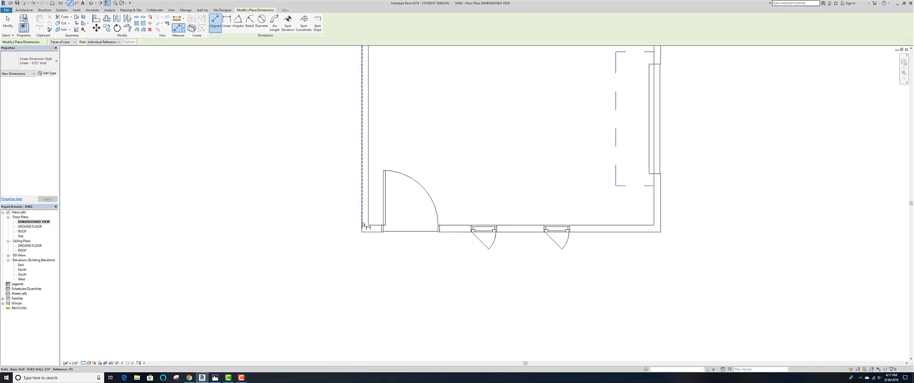
click(72, 42)
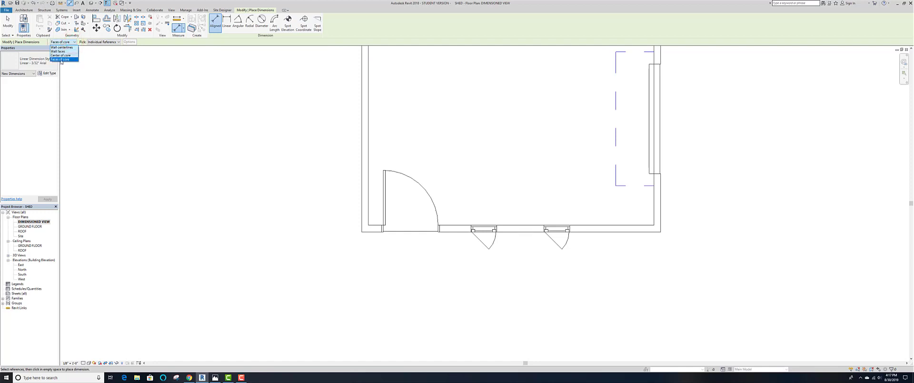
click(60, 59)
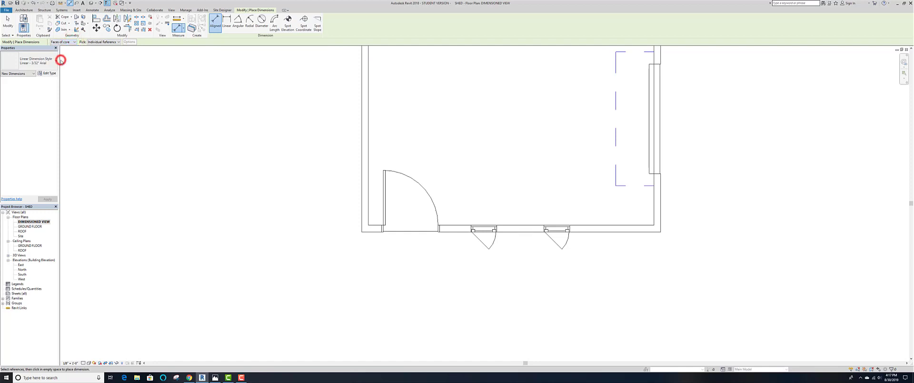
click(362, 227)
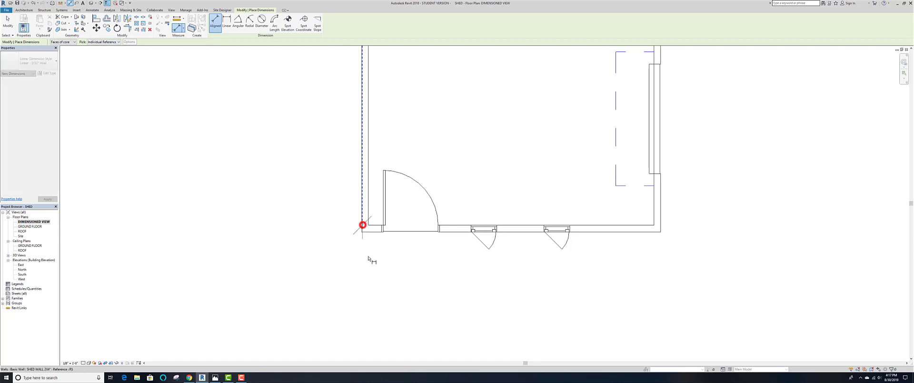
click(660, 224)
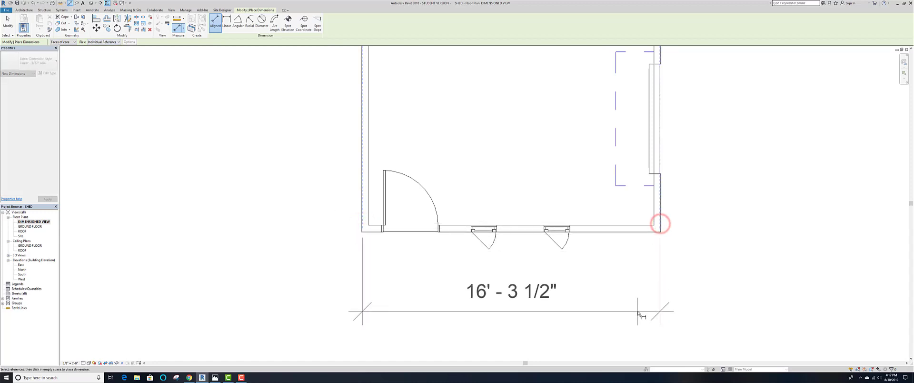
click(635, 318)
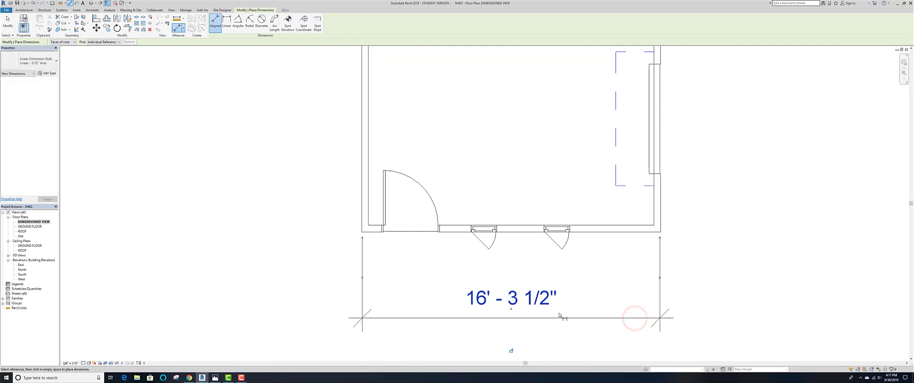
Add an aligned dimension for the shed's overall width between its two long walls, placed outside the wall nearest the door
middle_drag(426, 314, 413, 282)
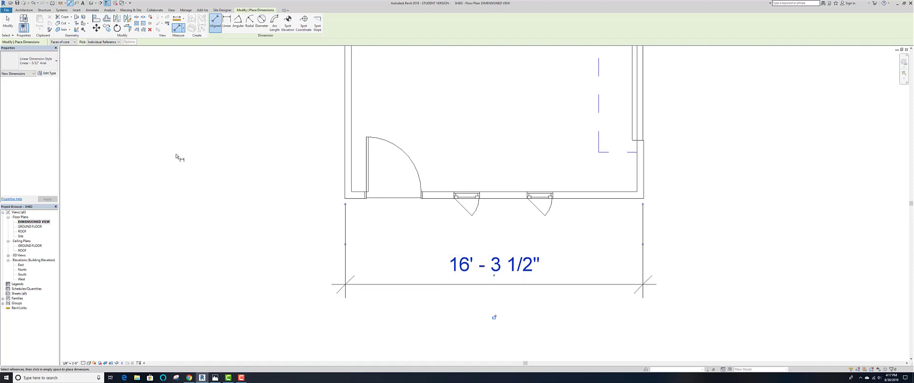
scroll(316, 205, down, 3)
middle_drag(319, 201, 319, 261)
click(325, 257)
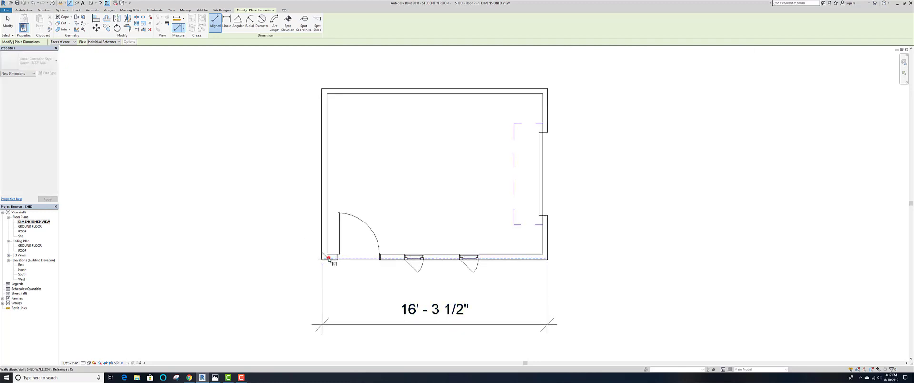
click(335, 90)
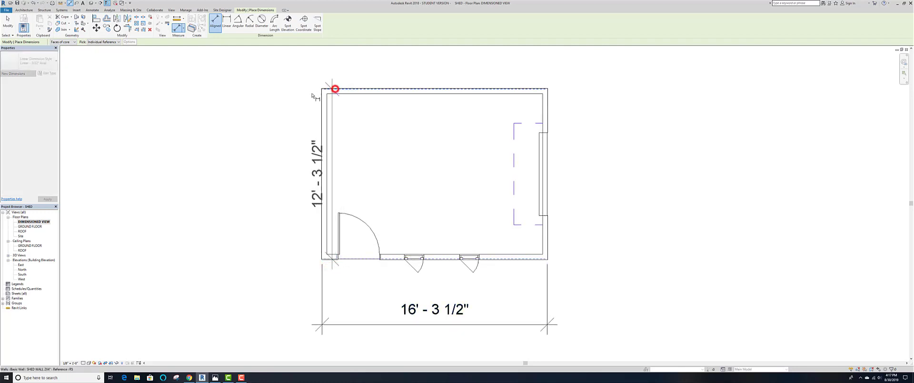
click(287, 108)
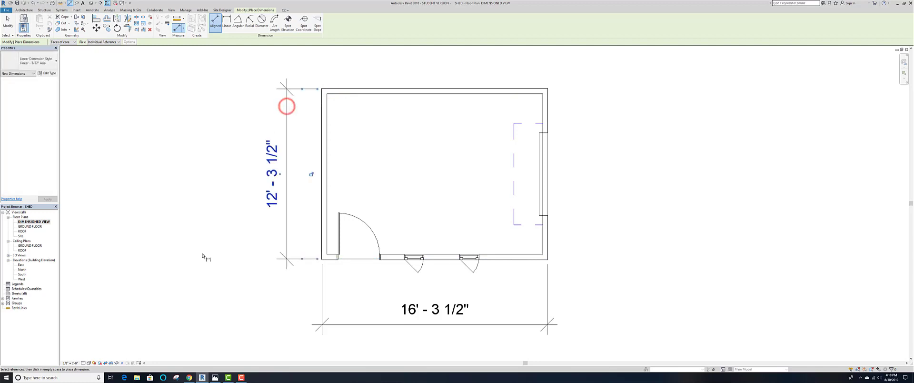
right_click(197, 237)
click(208, 240)
right_click(185, 239)
click(194, 240)
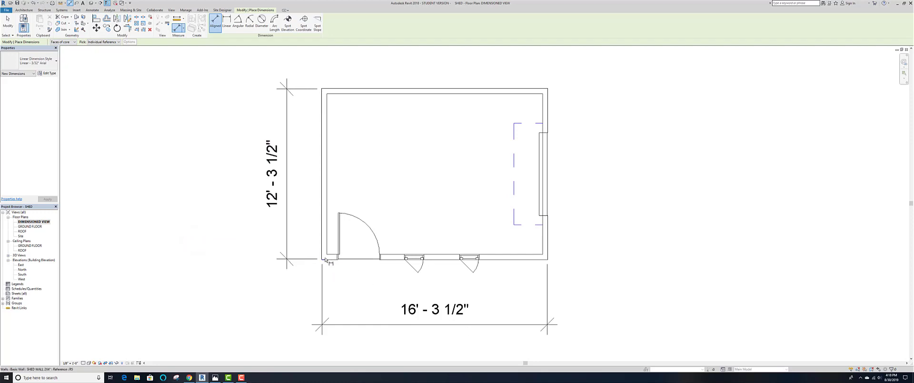
Set the shed's overall length to 16' by repositioning the end wall with the large opening
scroll(325, 259, down, 1)
scroll(324, 259, up, 1)
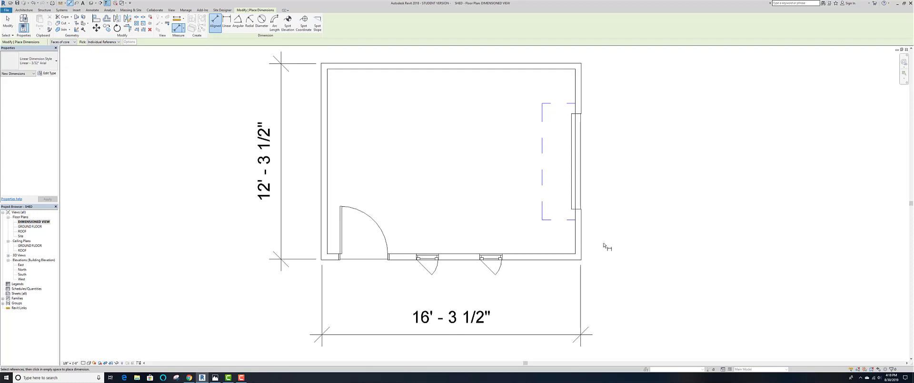
key(Escape)
key(Escape)
click(576, 247)
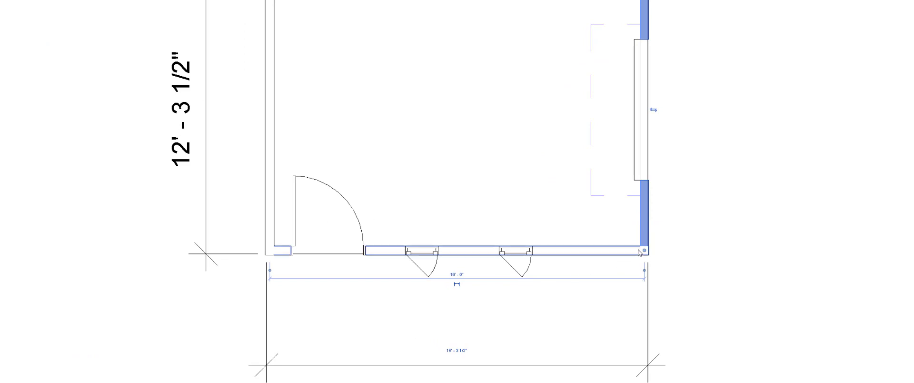
click(456, 350)
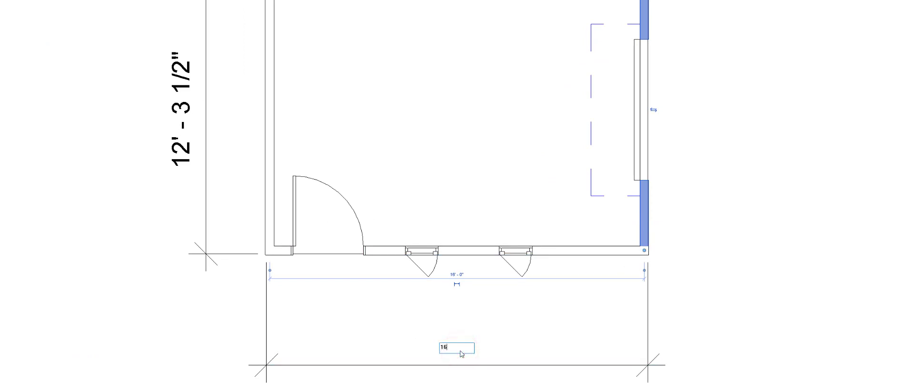
text(16)
key(Return)
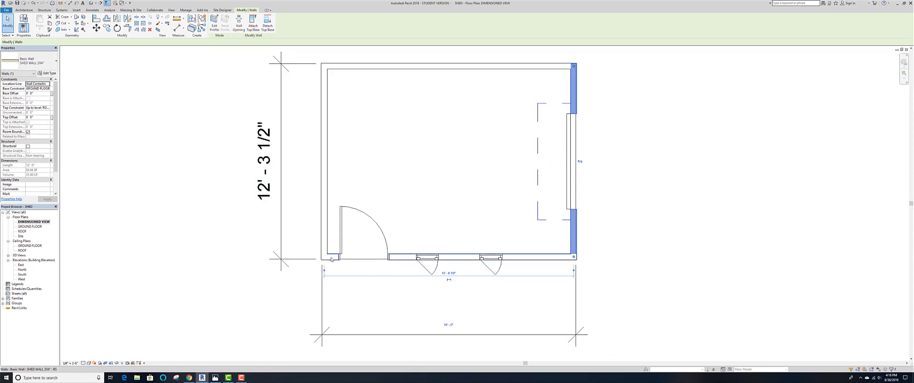
Set the shed's overall width to 12' by repositioning the long wall opposite the door and windows
click(343, 66)
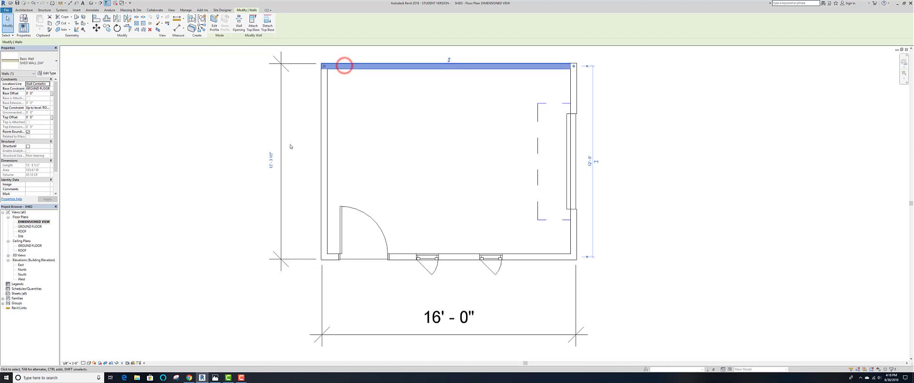
click(270, 161)
text(1)
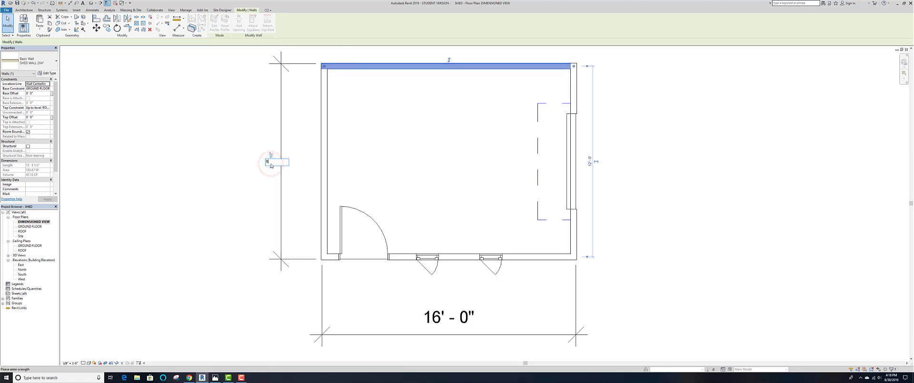
text(2)
key(Return)
click(78, 172)
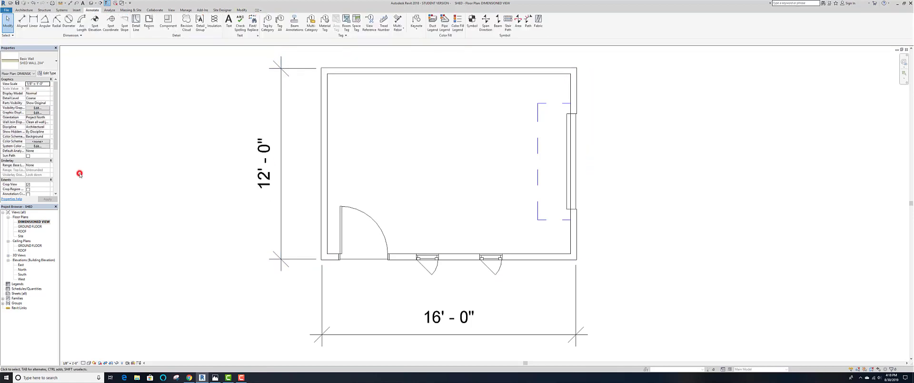
Check the resized shed in the GROUND FLOOR plan and return to DIMENSIONED VIEW to review its dimensions
double_click(21, 228)
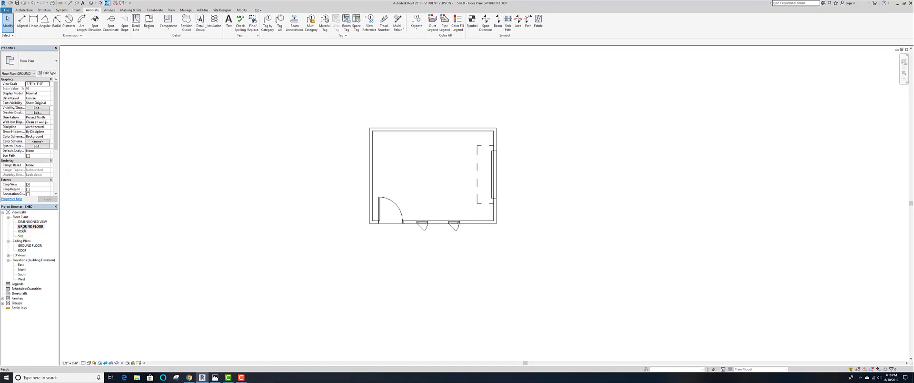
double_click(30, 222)
scroll(426, 281, up, 1)
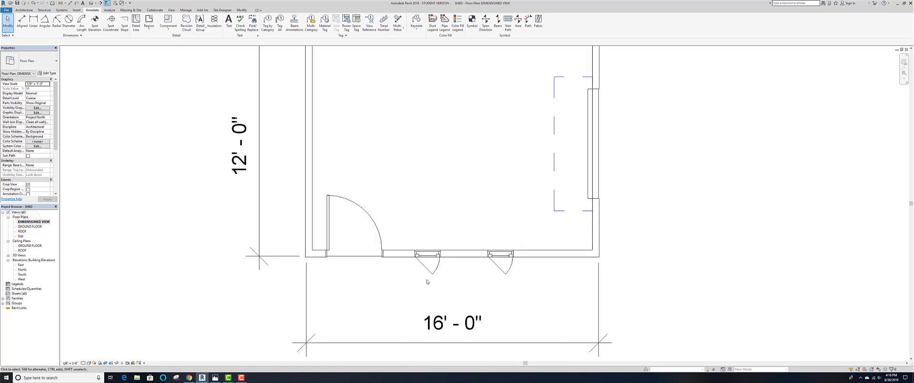
scroll(390, 286, down, 2)
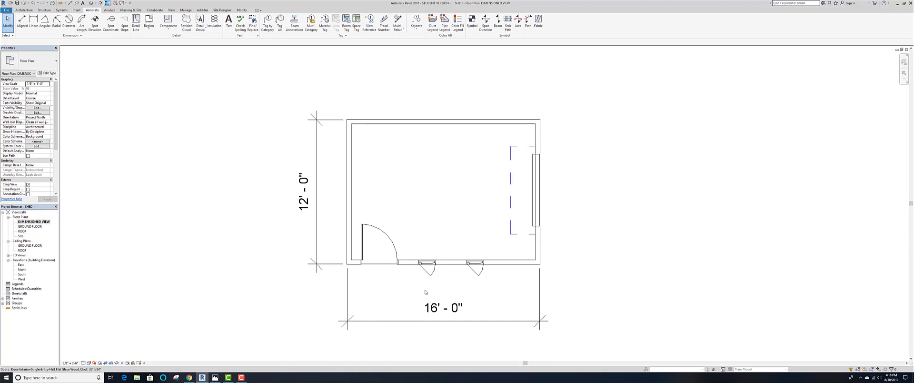
scroll(424, 292, up, 1)
scroll(424, 291, down, 2)
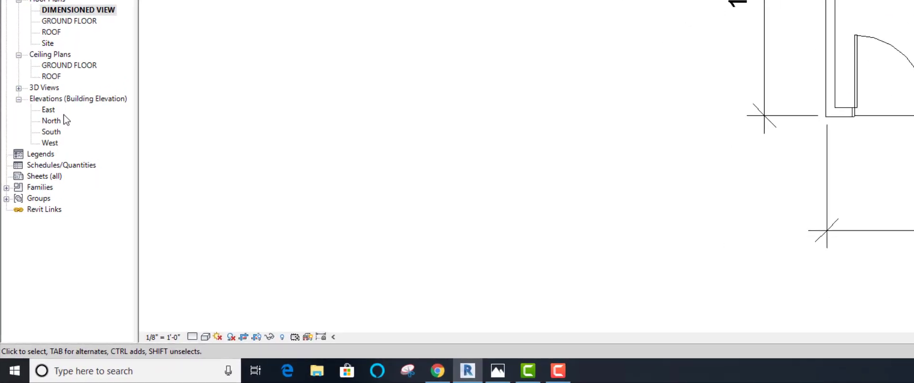
Start a new sheet and open the family library for loading a title block
click(33, 176)
right_click(32, 176)
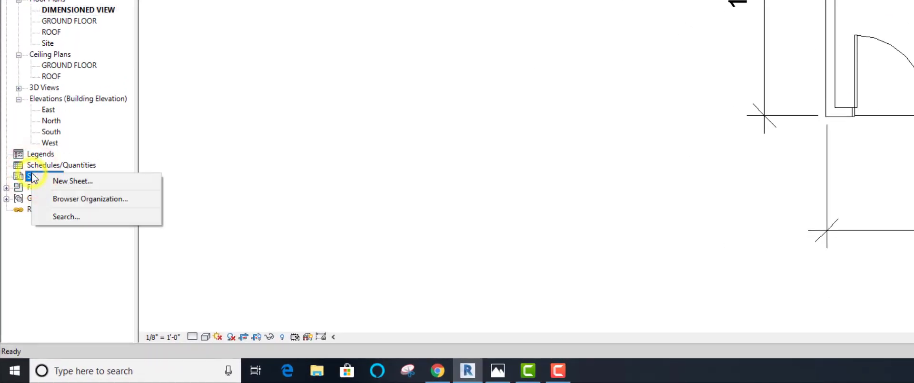
click(64, 181)
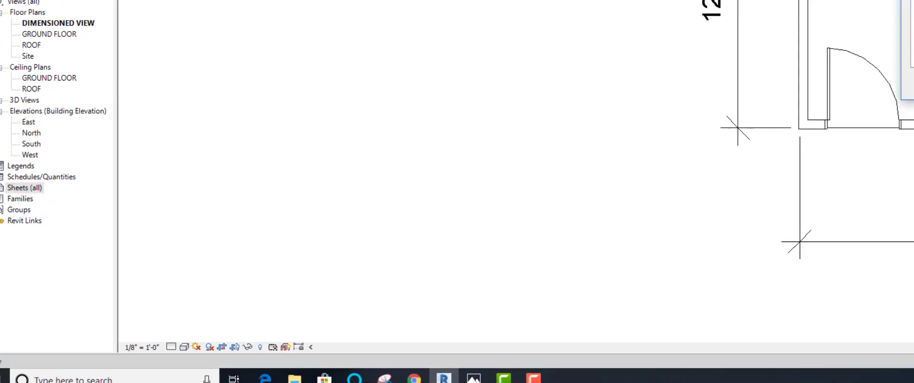
click(609, 70)
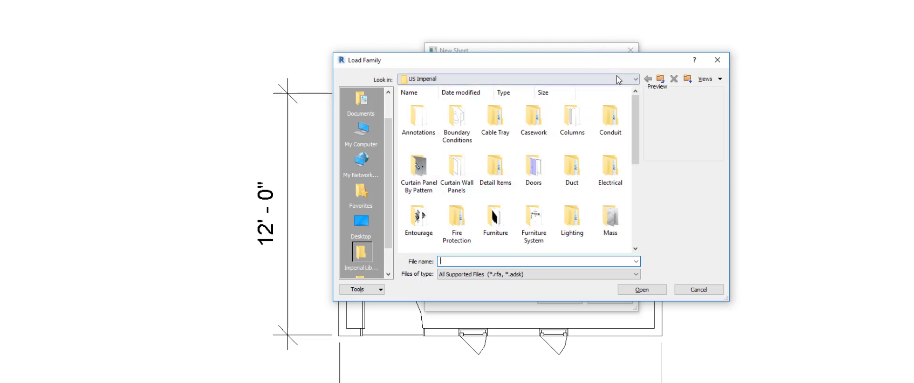
click(503, 169)
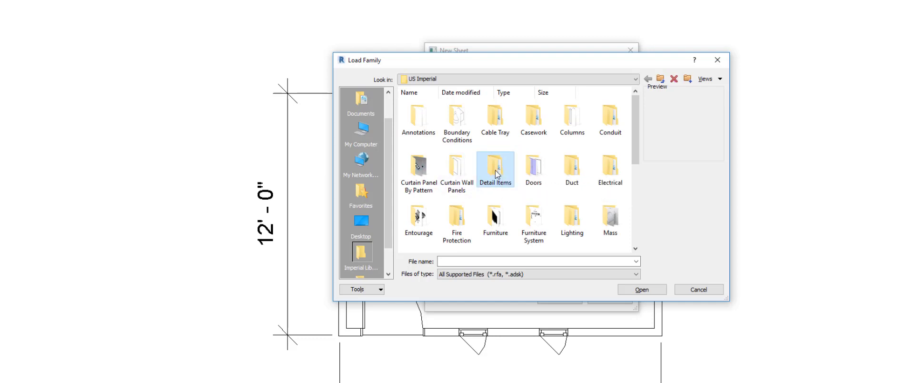
double_click(495, 172)
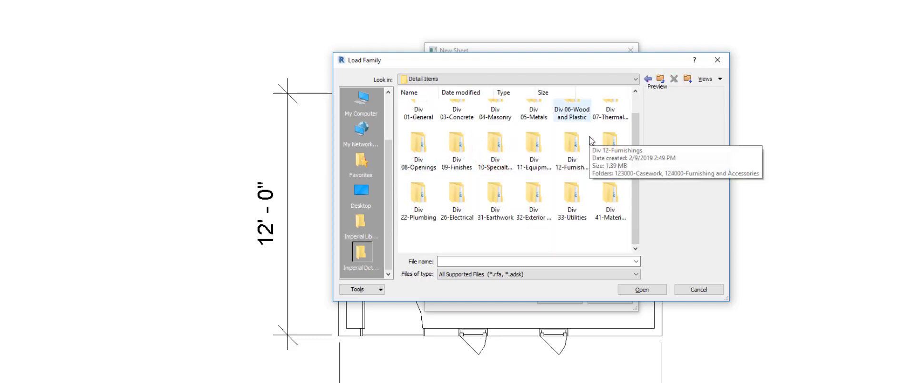
click(660, 79)
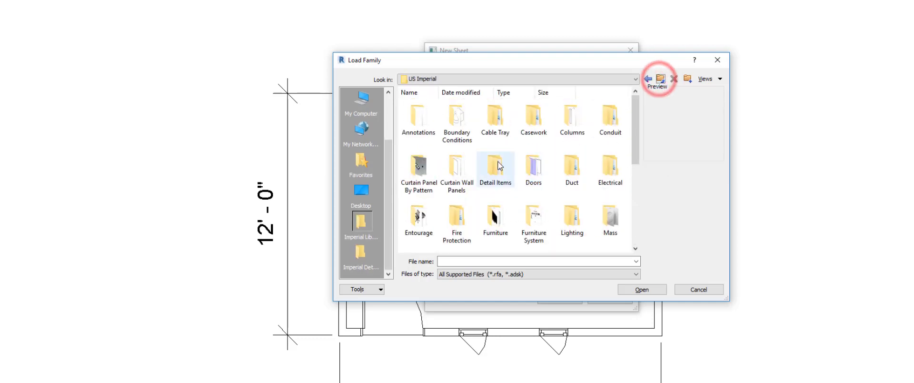
Load the B 11 x 17 Horizontal title block from the Titleblocks folder and create the sheet with it
scroll(570, 229, down, 3)
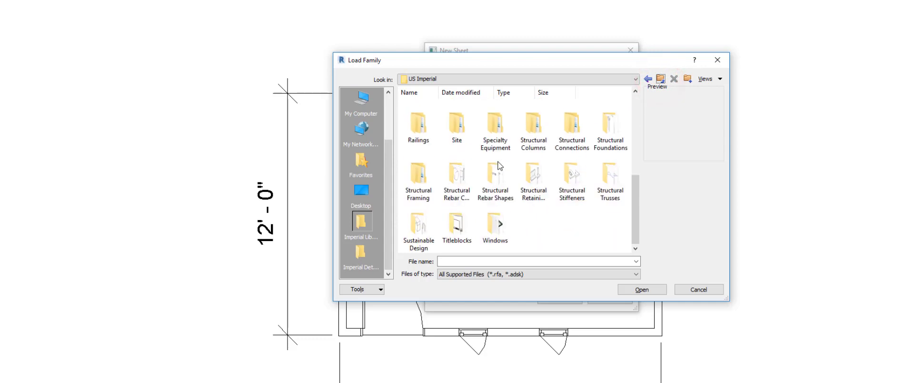
double_click(457, 226)
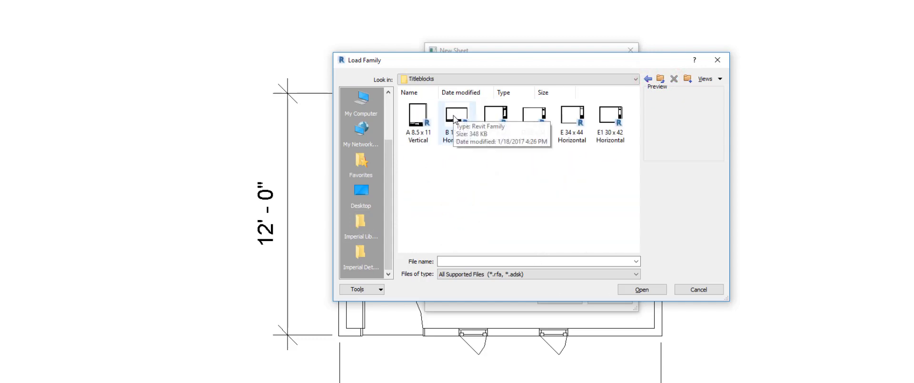
click(453, 137)
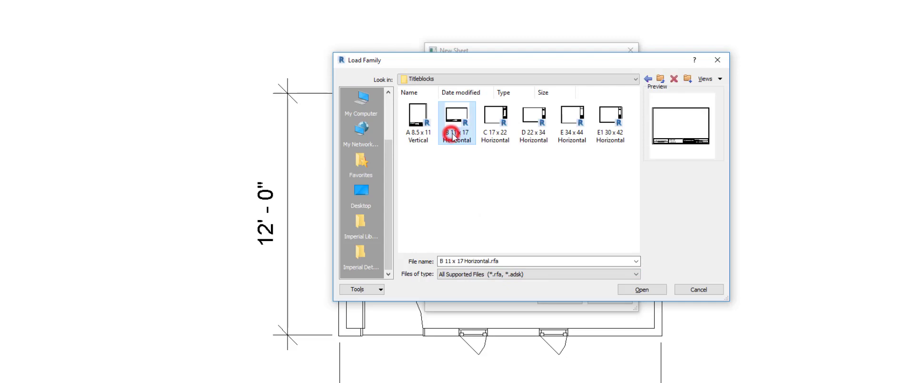
click(642, 290)
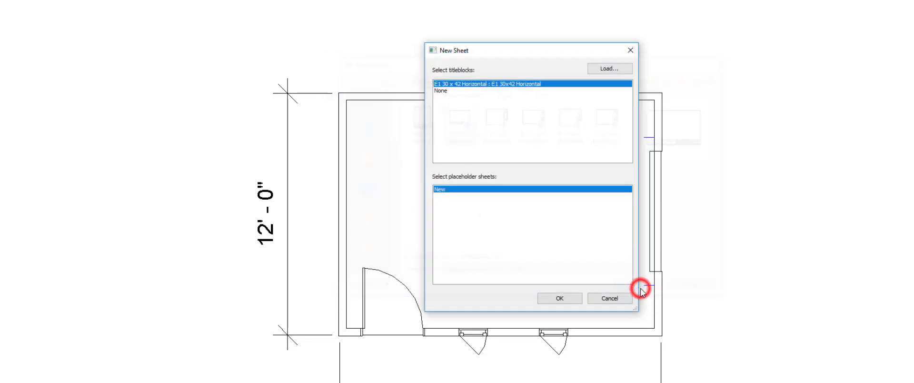
click(568, 296)
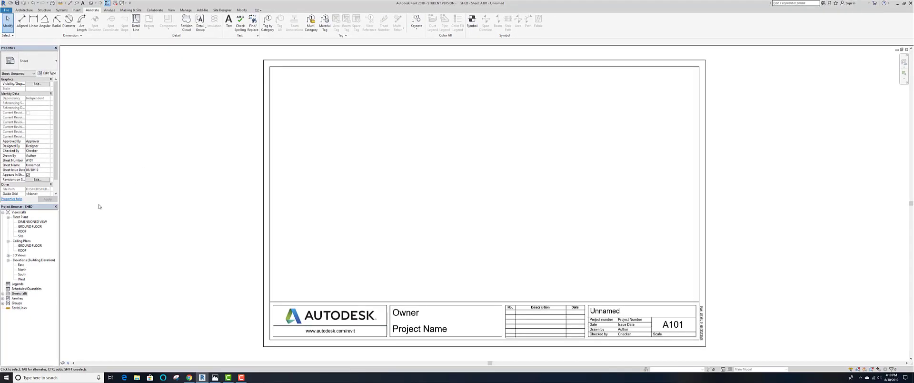
Try placing the DIMENSIONED VIEW floor plan on the new sheet, and delete the placed viewport
drag(36, 222, 414, 177)
click(413, 176)
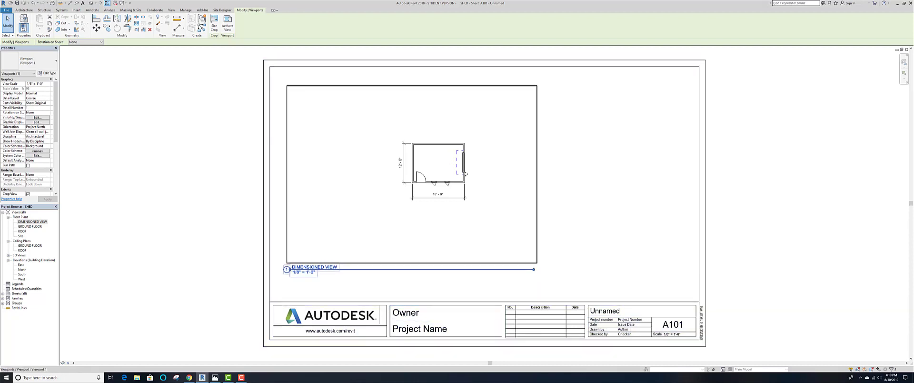
click(618, 204)
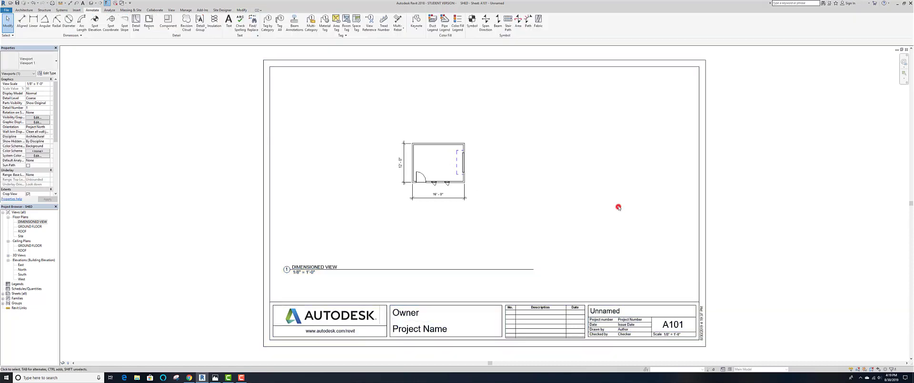
click(395, 202)
key(Delete)
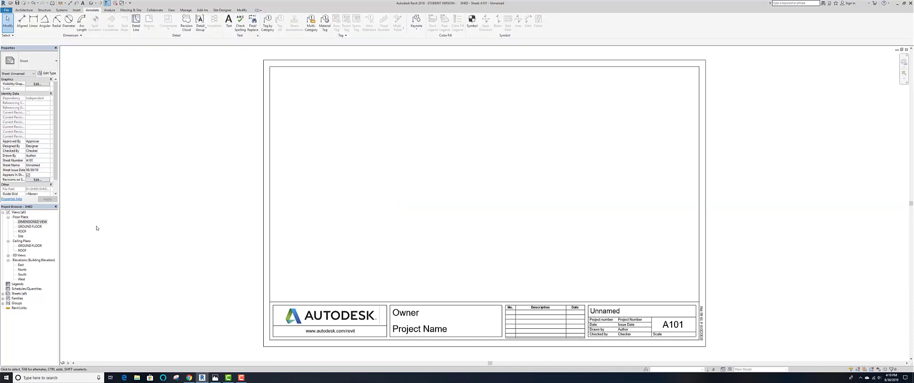
Reopen sheet A101, try placing DIMENSIONED VIEW on it again to inspect its viewport boundary, and remove the viewport
double_click(32, 221)
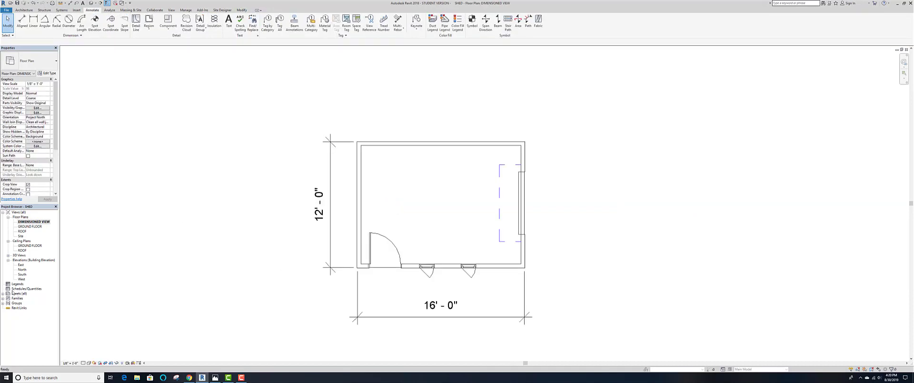
click(3, 293)
double_click(24, 298)
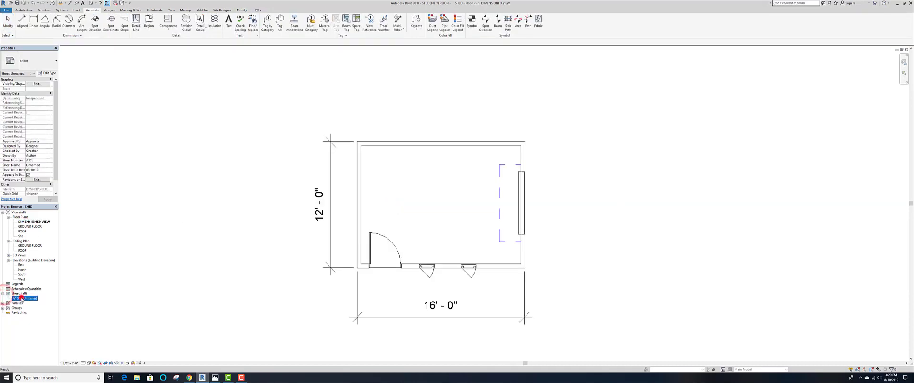
drag(29, 222, 363, 155)
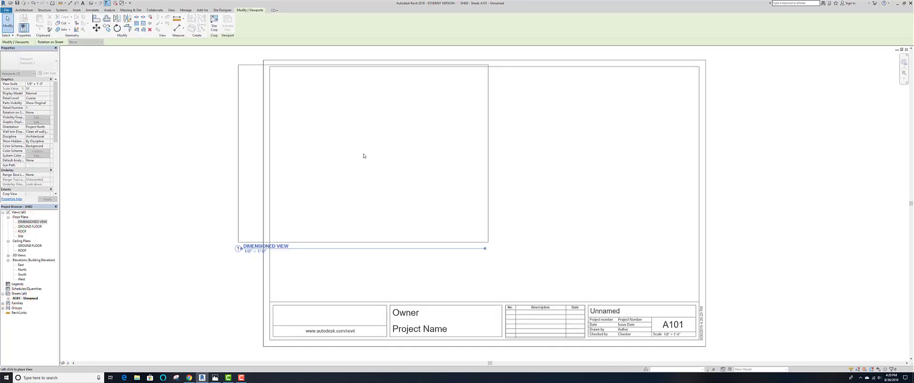
click(423, 156)
click(468, 270)
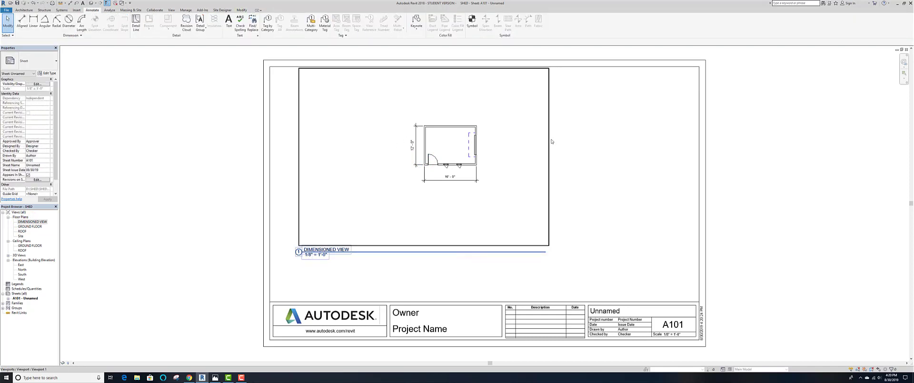
click(300, 219)
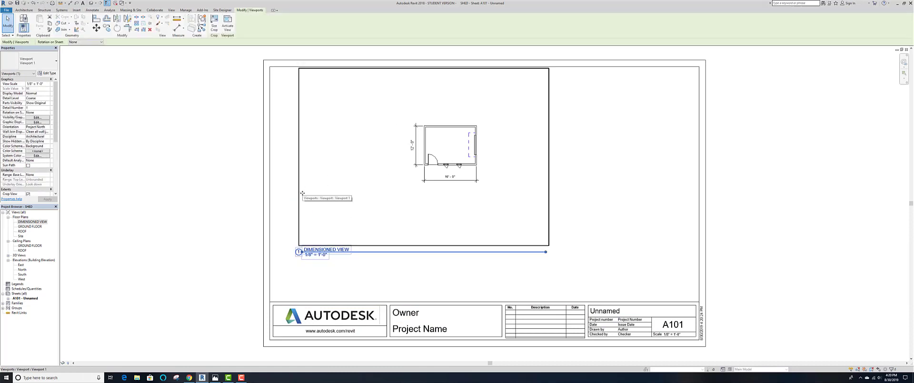
key(Delete)
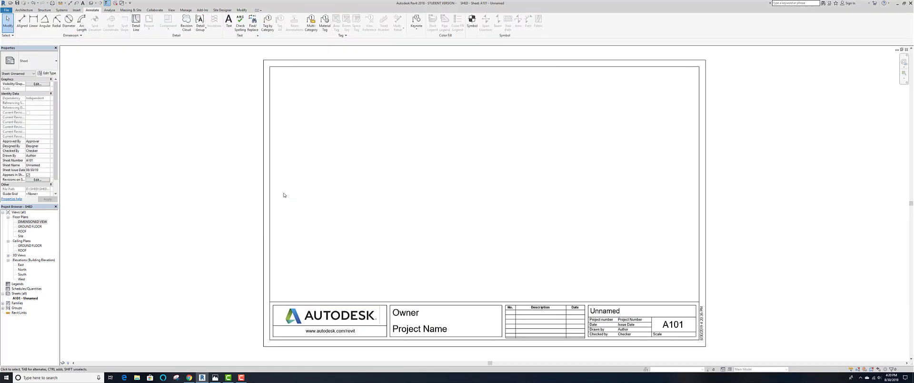
Open the DIMENSIONED VIEW floor plan and show its crop region
double_click(33, 222)
scroll(288, 203, up, 2)
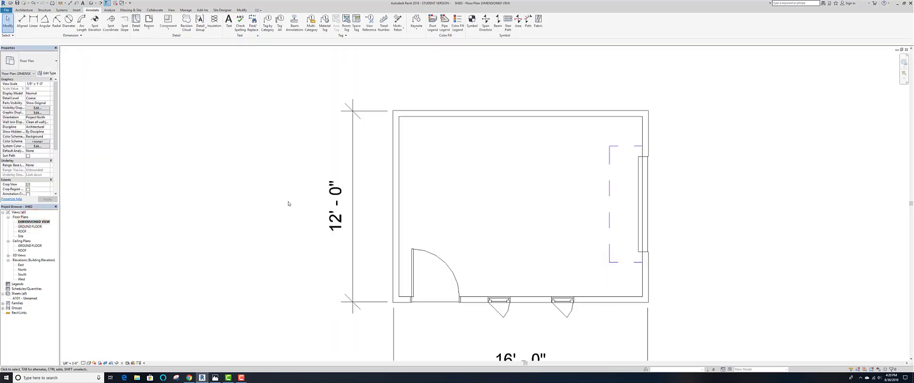
scroll(288, 203, down, 4)
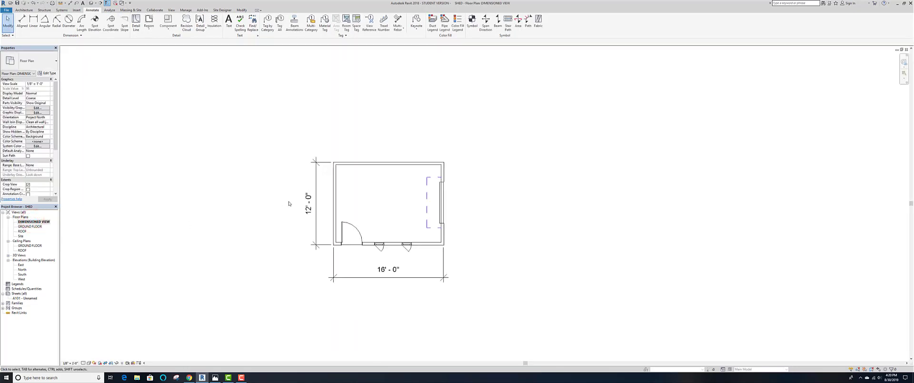
click(110, 363)
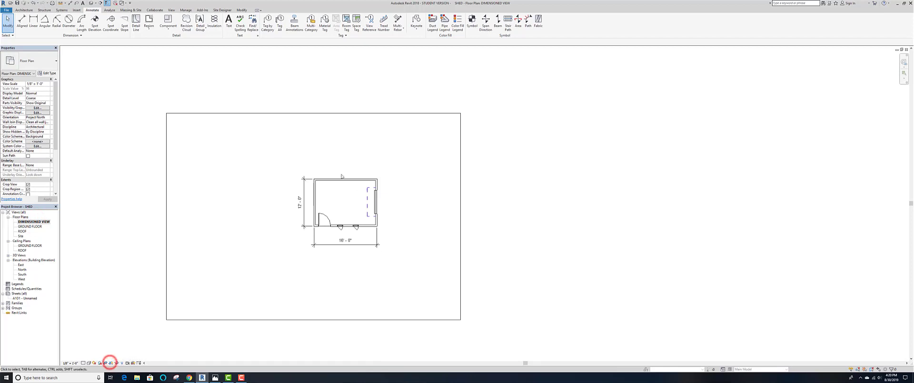
Pull all four sides of the crop region in close around the dimensioned shed plan, and hide the crop region
click(165, 192)
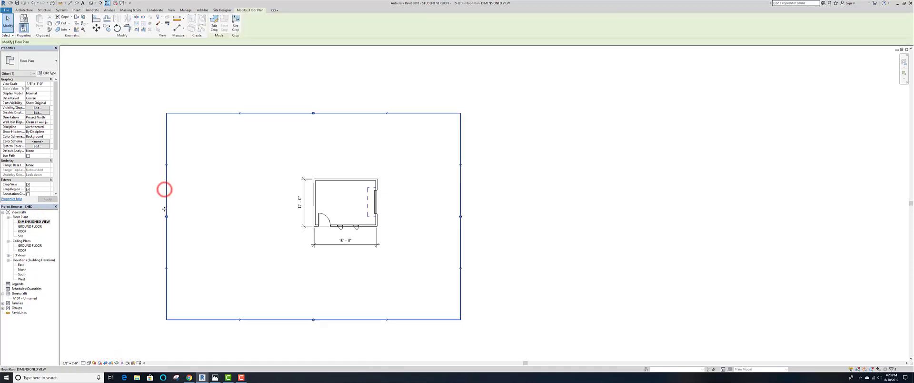
drag(166, 216, 288, 211)
drag(460, 217, 390, 217)
drag(341, 320, 339, 260)
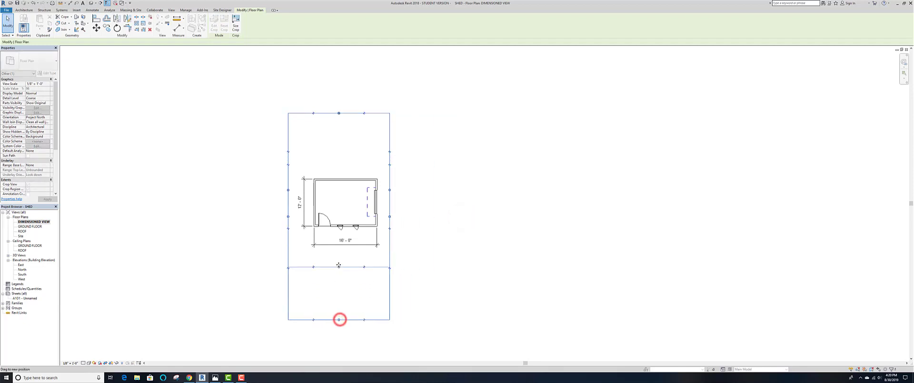
drag(338, 112, 338, 172)
click(453, 170)
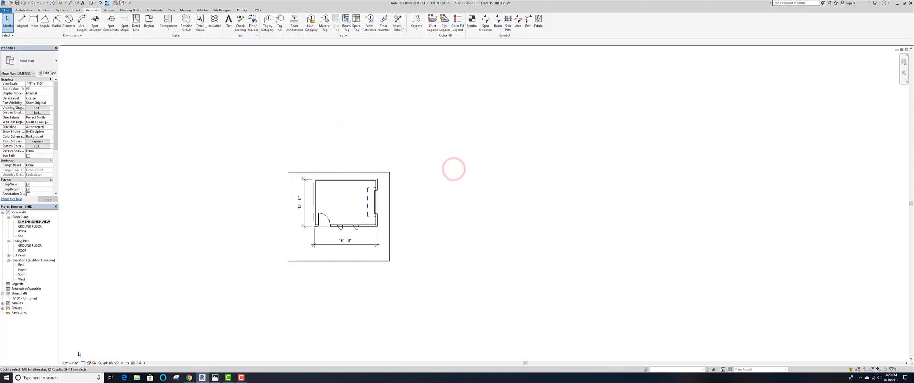
click(111, 363)
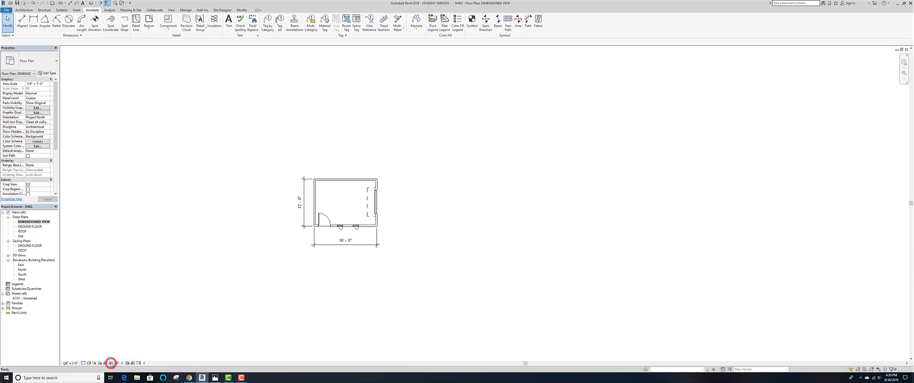
Open sheet A101, place the DIMENSIONED VIEW floor plan on it, and move the viewport into the sheet's upper-left corner
double_click(19, 298)
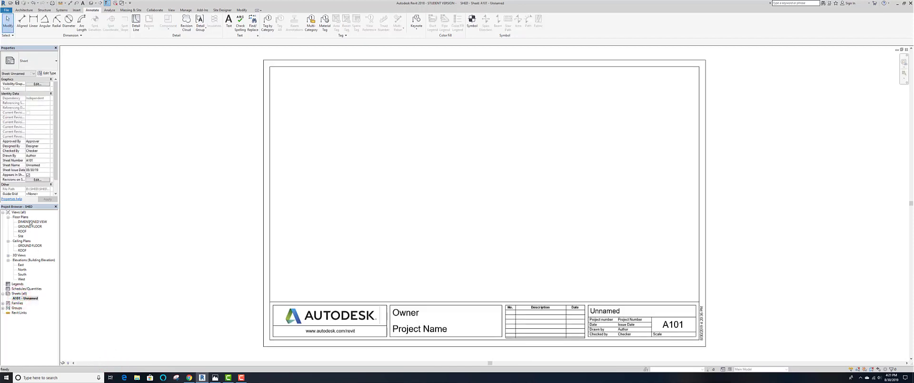
drag(29, 221, 420, 177)
click(420, 174)
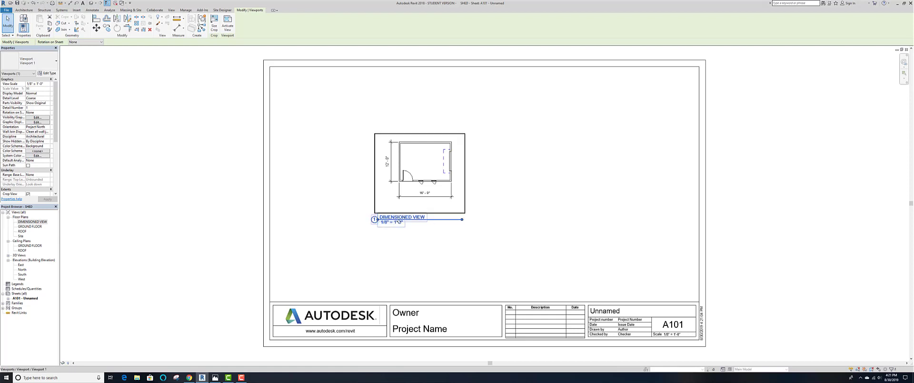
drag(414, 163, 311, 103)
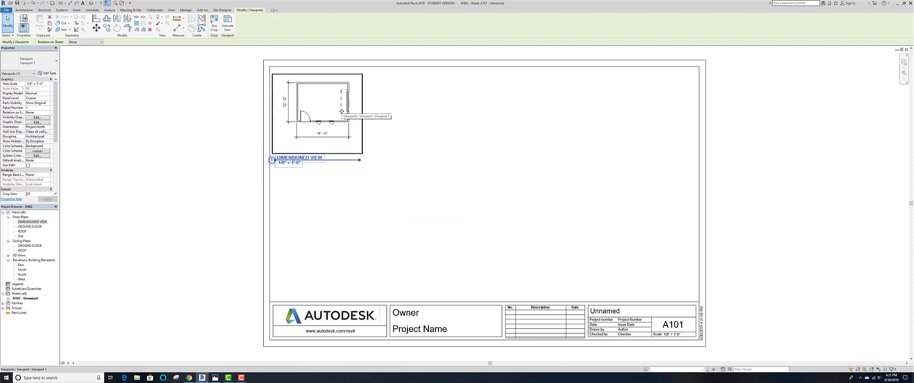
click(243, 133)
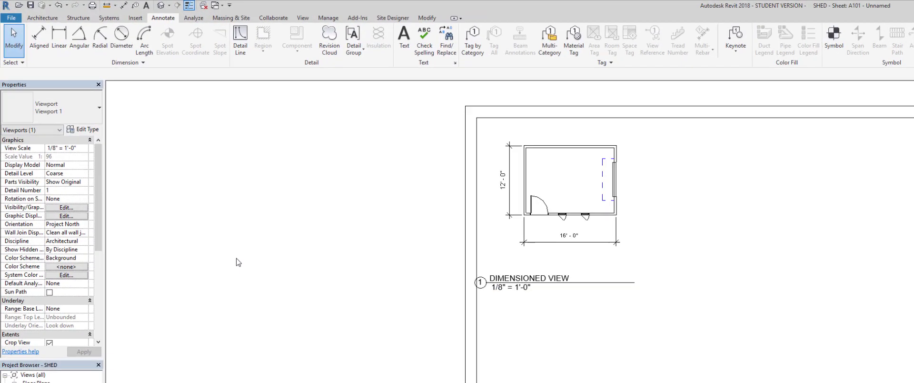
Set the placed DIMENSIONED VIEW viewport's scale to 3/16" = 1'-0" and apply it
click(684, 220)
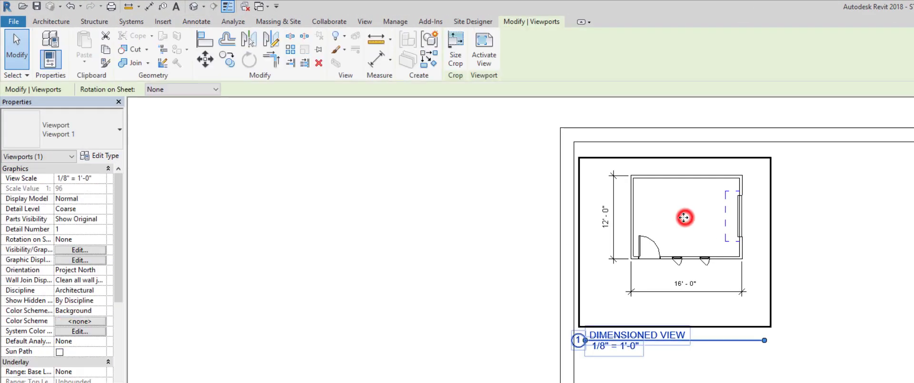
click(78, 178)
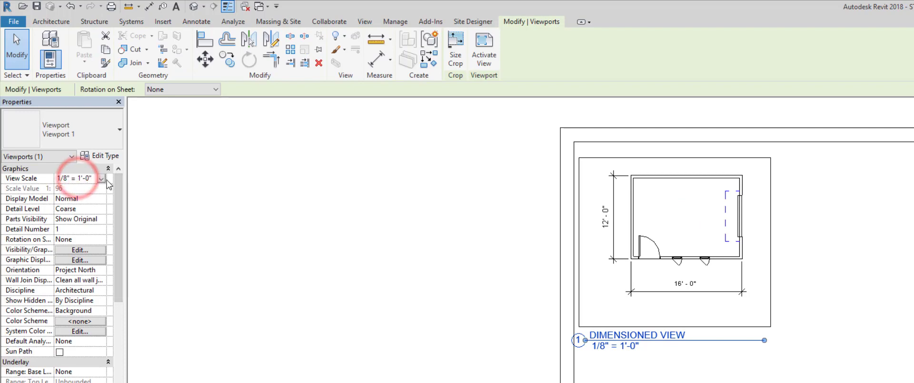
click(102, 178)
click(91, 189)
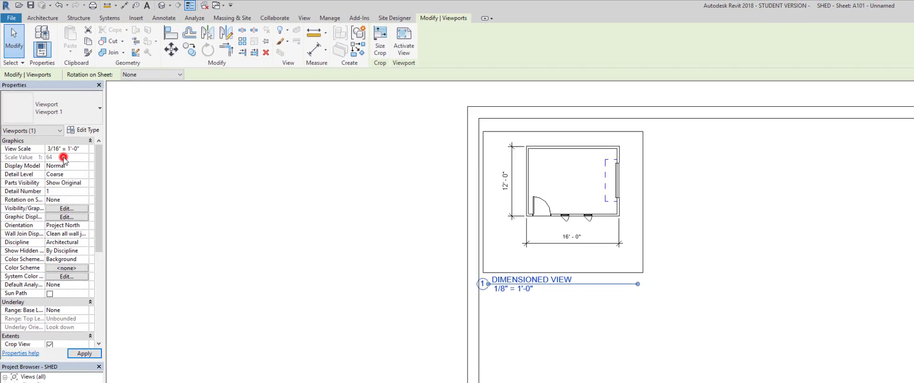
click(110, 382)
click(601, 350)
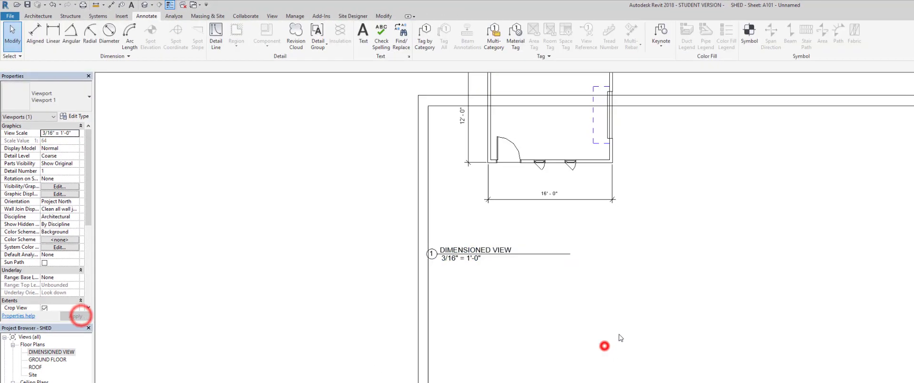
Move the rescaled viewport inside the sheet border, and delete it from the sheet
scroll(362, 149, down, 3)
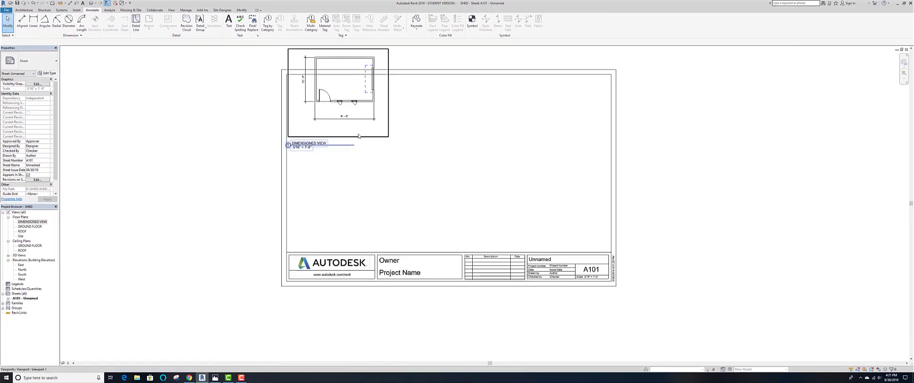
drag(358, 136, 371, 164)
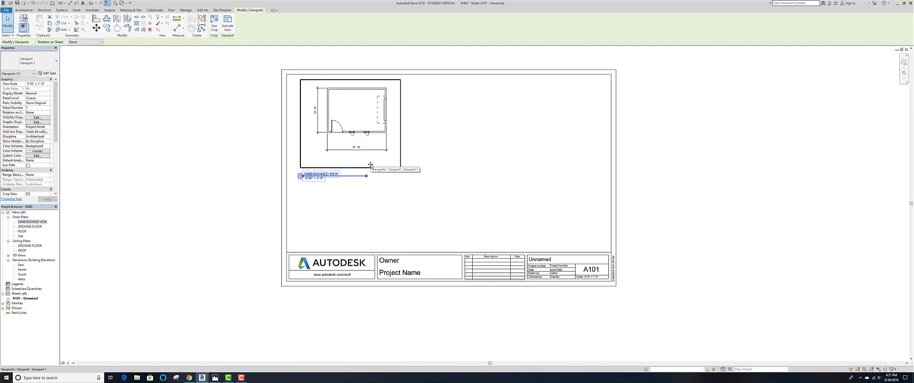
key(Delete)
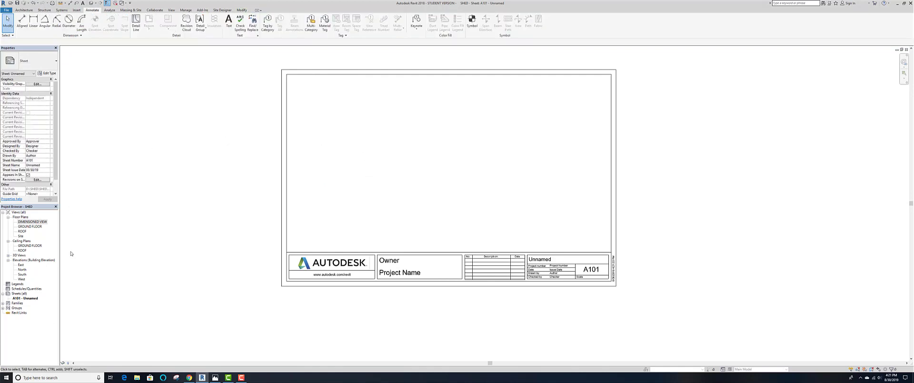
In DIMENSIONED VIEW, add an aligned dimension string along the door wall, from outer corner to outer corner through the door and both window centers
double_click(29, 222)
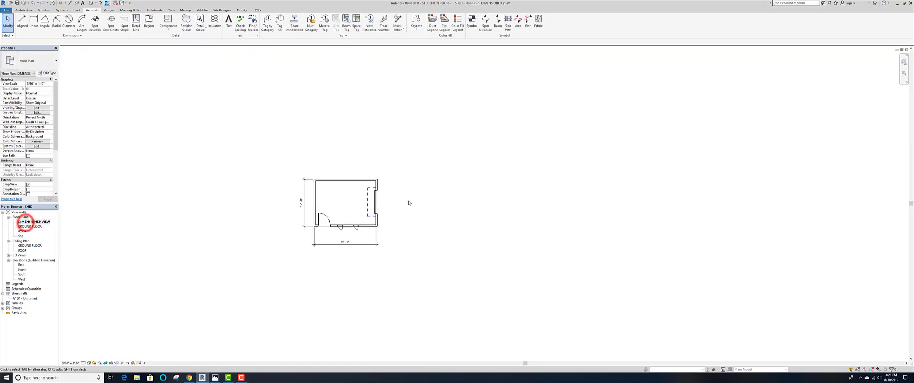
scroll(342, 232, up, 5)
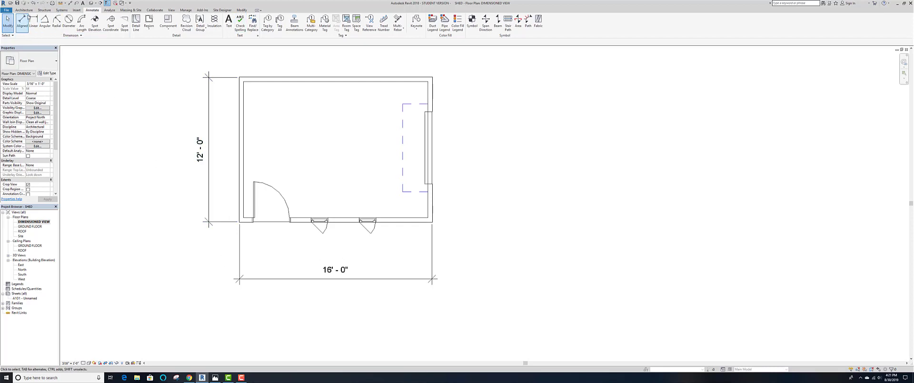
click(22, 21)
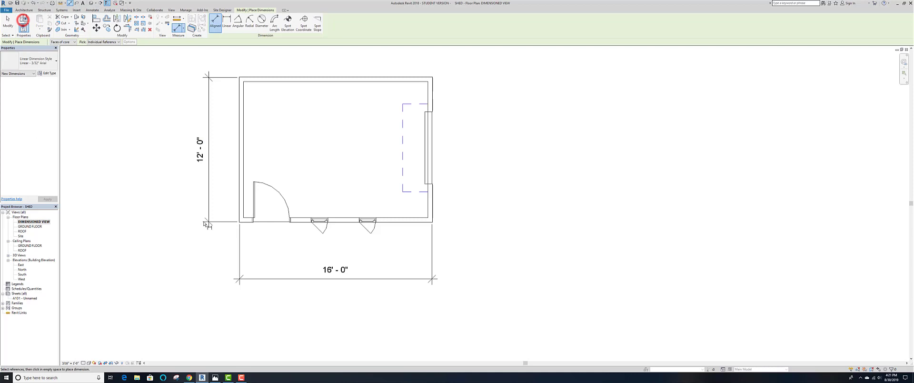
click(240, 219)
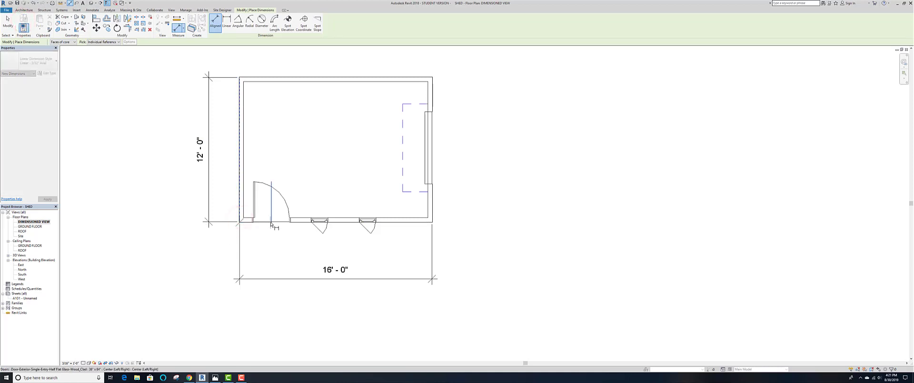
click(271, 222)
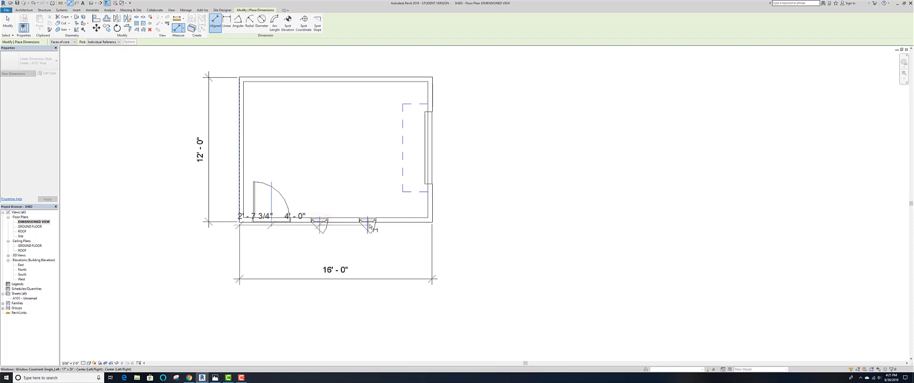
click(433, 221)
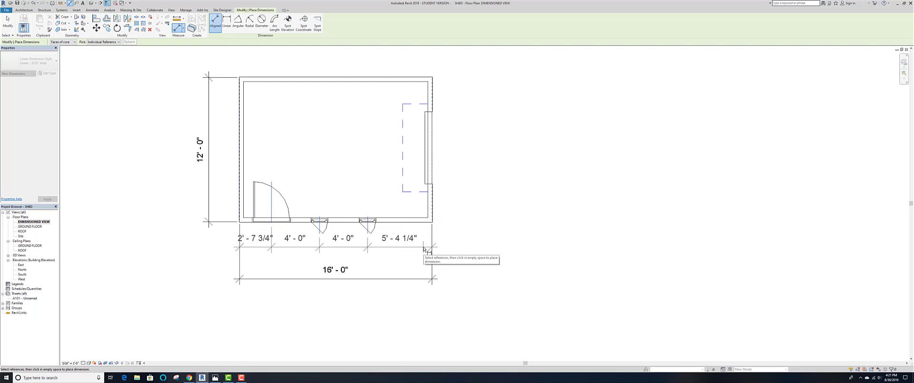
click(423, 247)
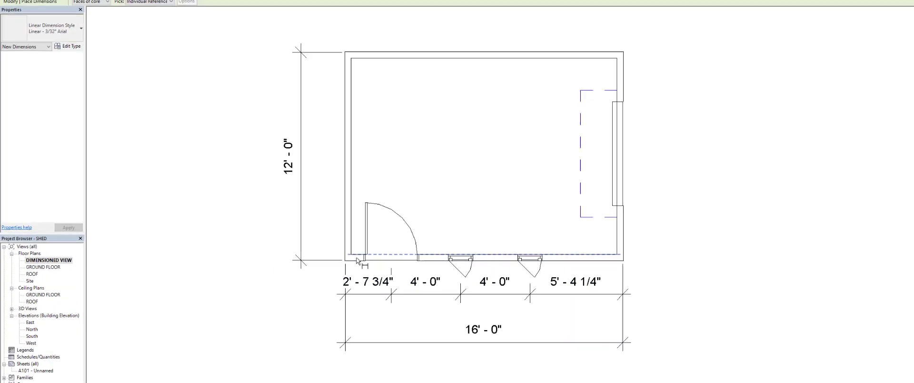
key(Escape)
key(Escape)
Move the door toward the nearest corner and set its center distance from the wall's outer face to 2' 4"
click(383, 261)
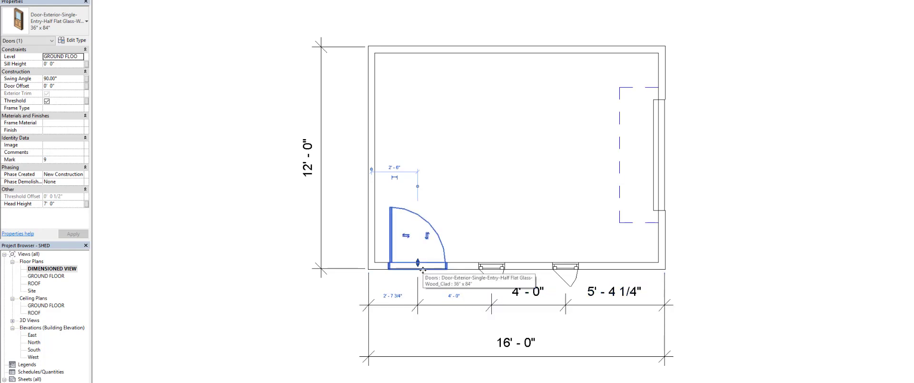
key(Left)
key(Left)
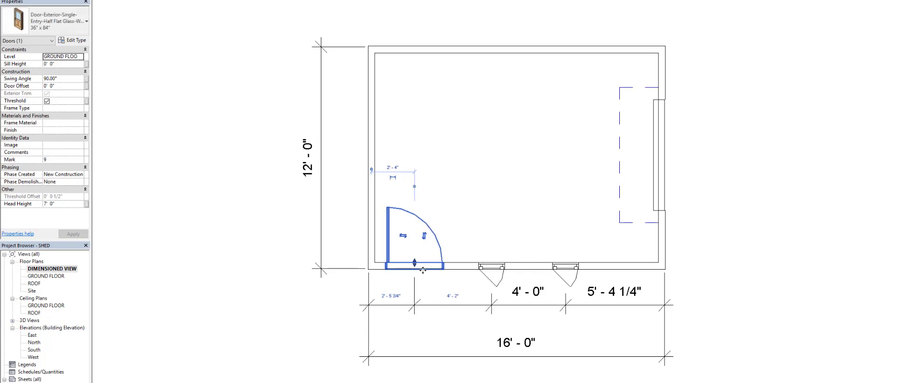
key(Left)
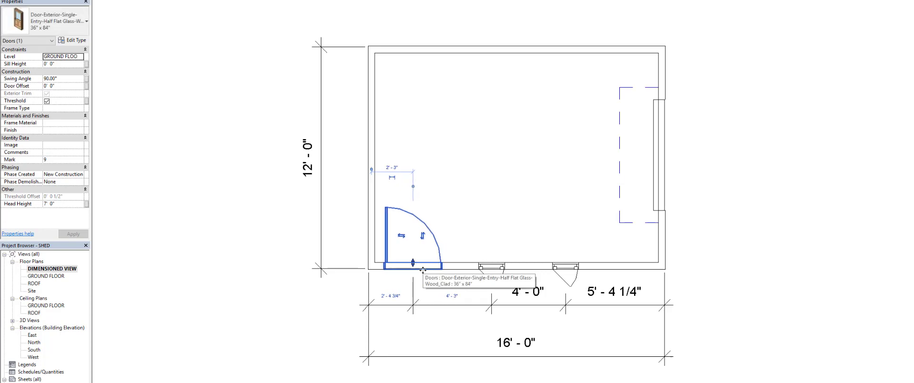
click(392, 296)
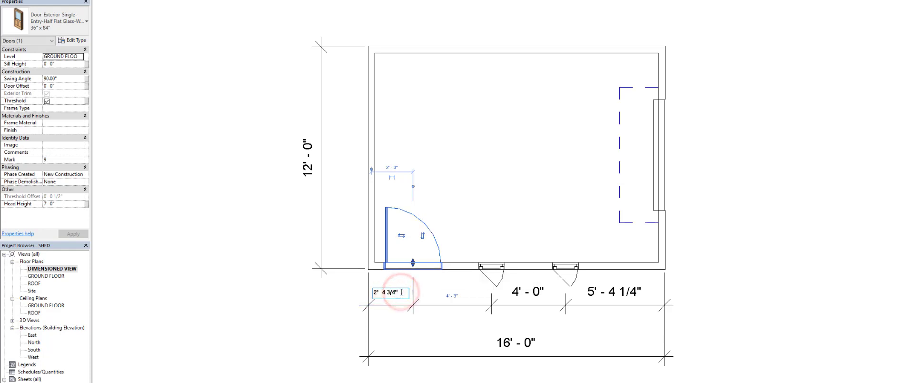
key(BackSpace)
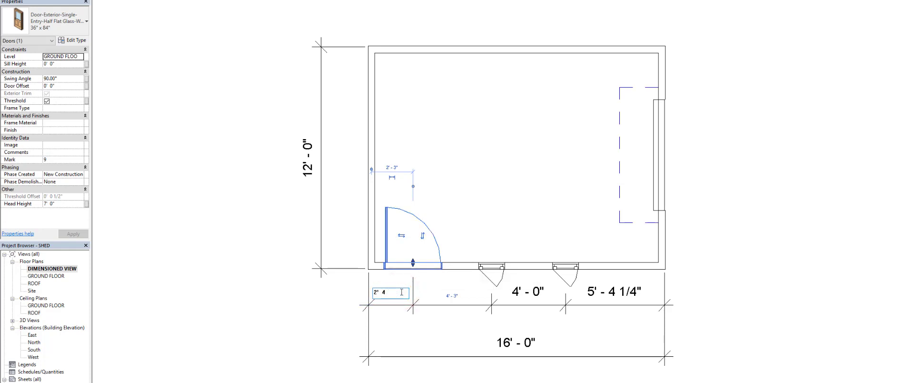
key(Return)
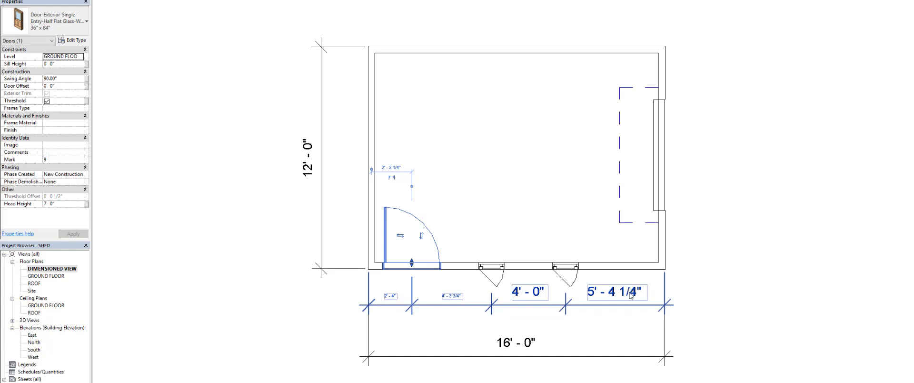
click(746, 322)
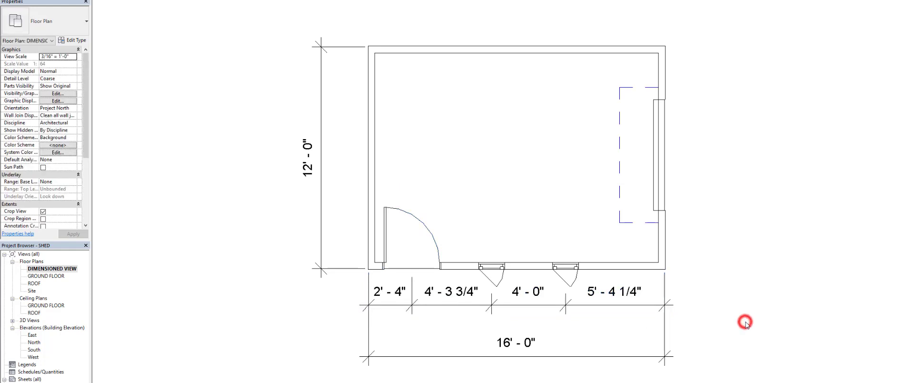
Select the window nearest the door and examine which values in the door-wall dimension string become editable
click(456, 294)
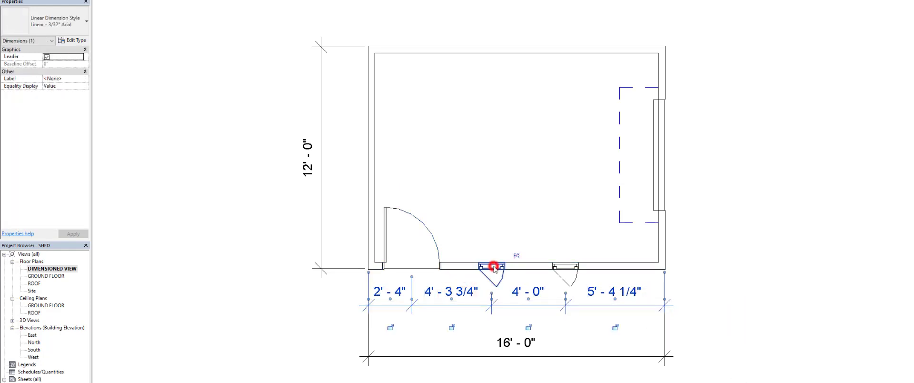
click(493, 268)
click(458, 297)
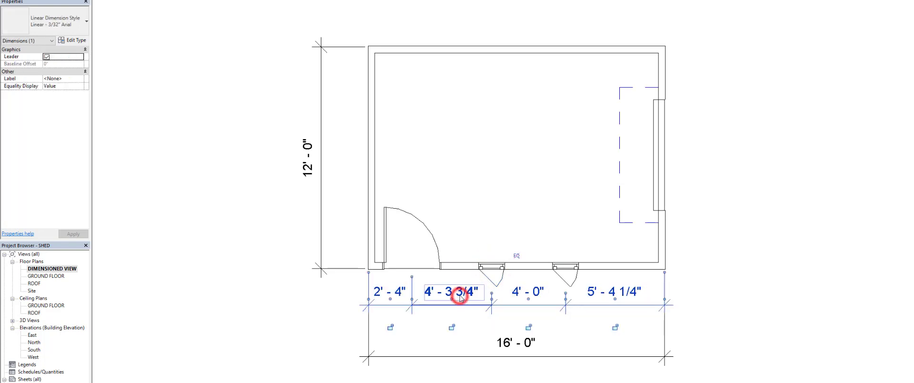
click(491, 265)
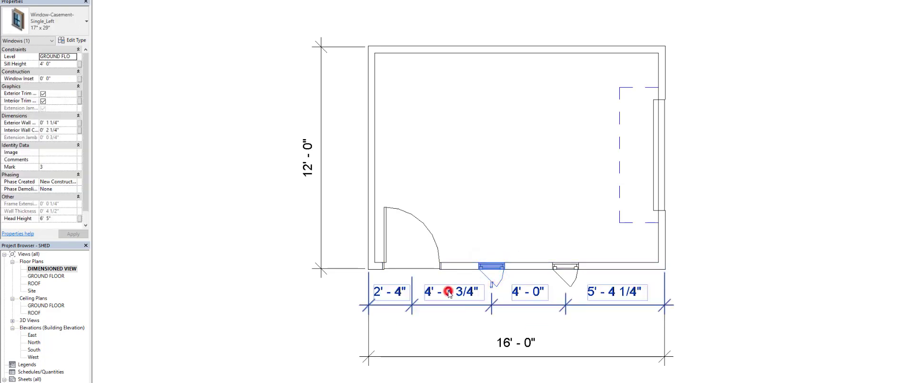
click(448, 292)
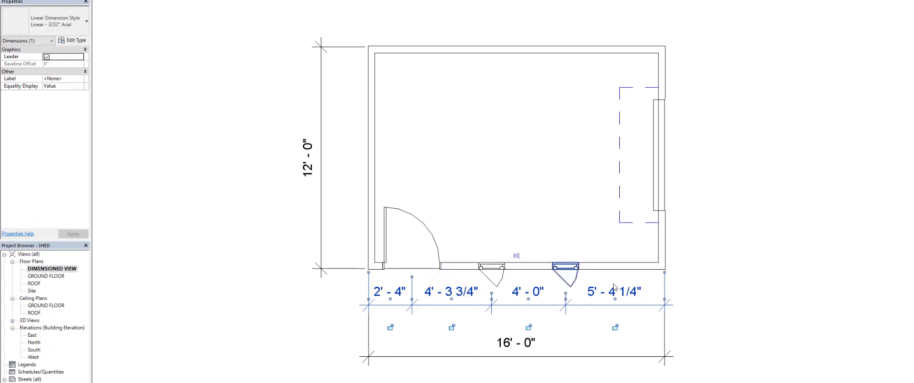
click(492, 270)
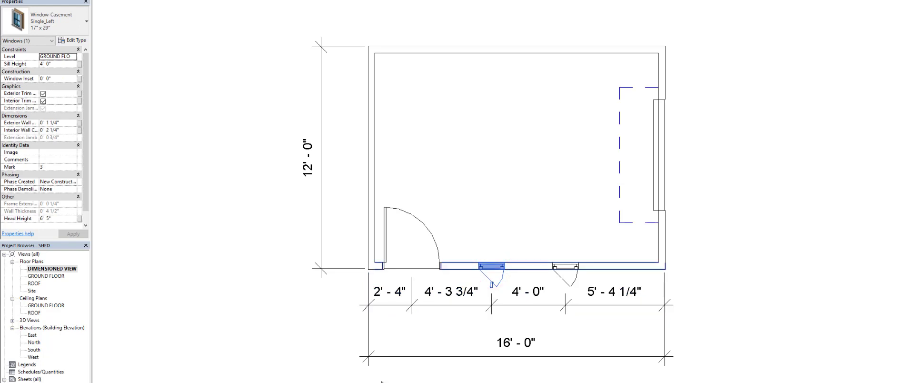
click(286, 375)
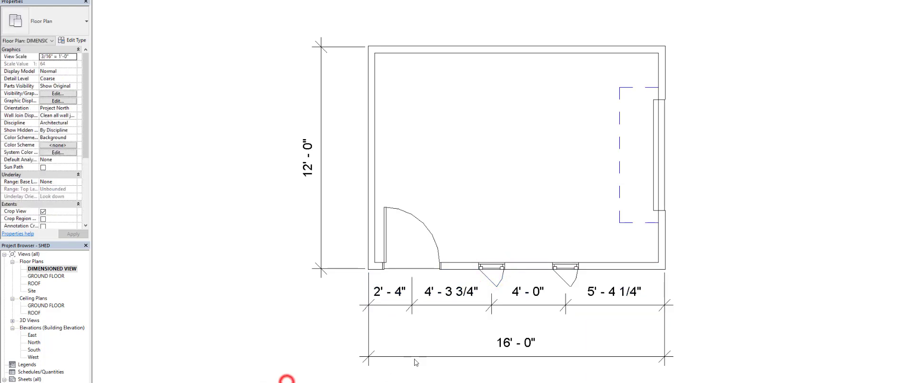
Move the overall 16' - 0" dimension closer to the door and window dimension string
click(398, 356)
drag(456, 356, 458, 326)
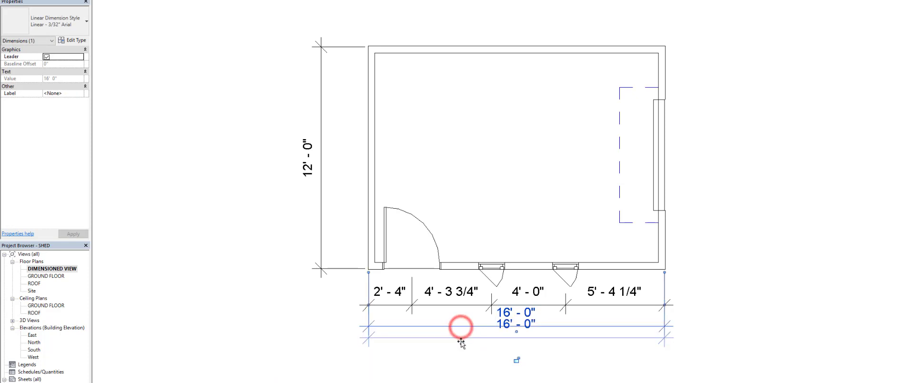
drag(462, 326, 462, 335)
click(463, 360)
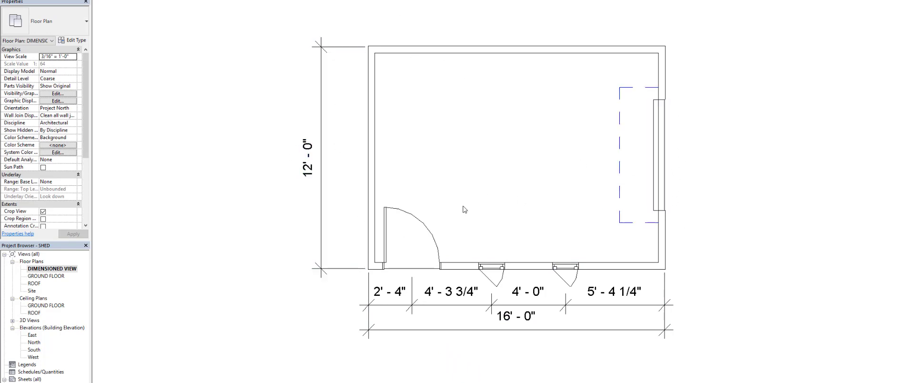
Delete the overall 12' - 0" dimension and add an overall depth dimension outside the overhead door wall instead
click(321, 94)
key(Delete)
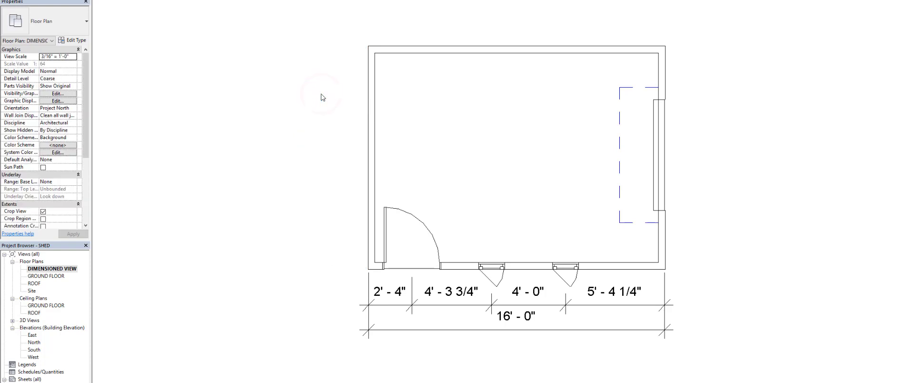
click(653, 266)
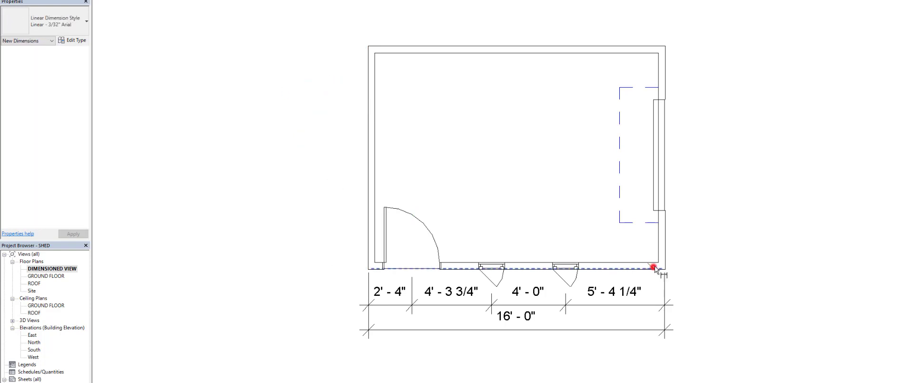
click(650, 47)
click(724, 53)
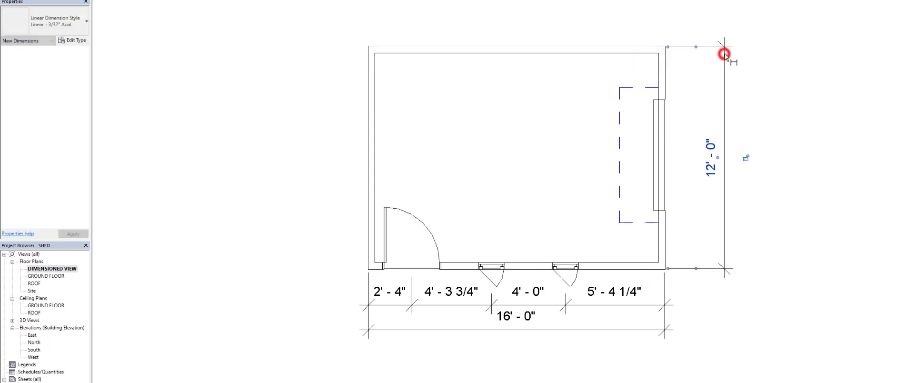
Add a dimension string between the outer wall faces through the overhead door's center, and move the overall depth dimension closer to it
click(646, 267)
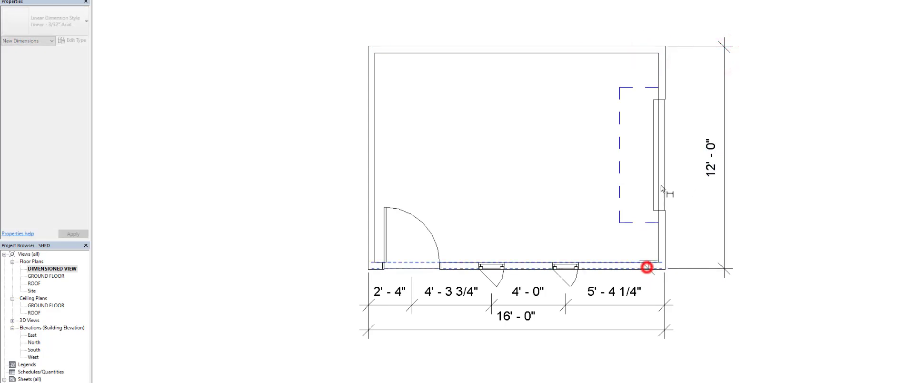
click(661, 155)
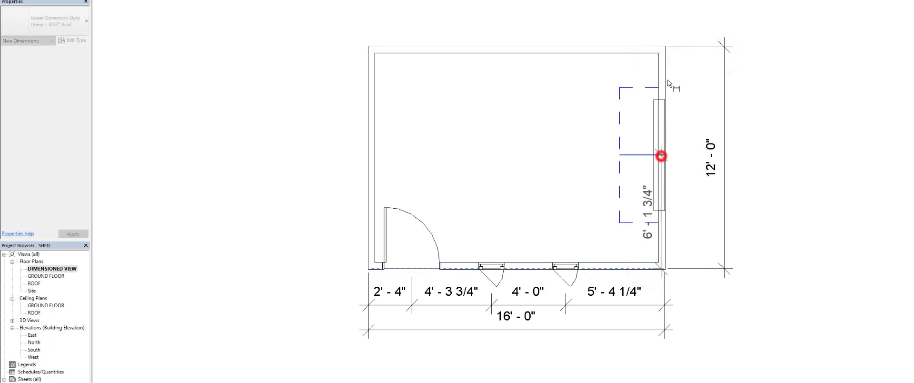
click(661, 49)
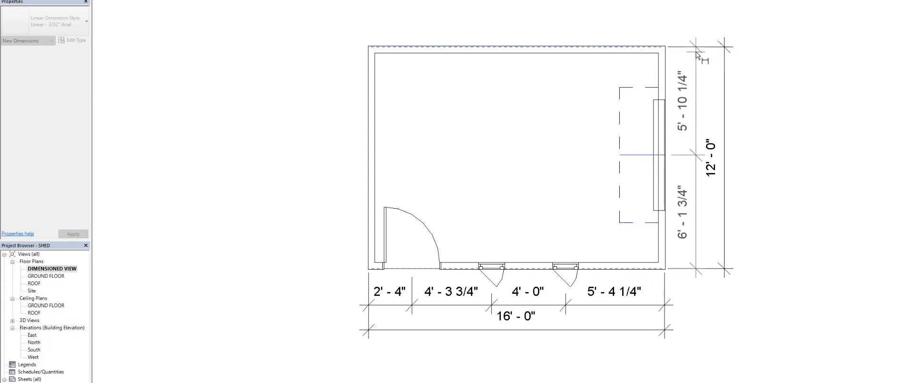
click(696, 50)
click(810, 115)
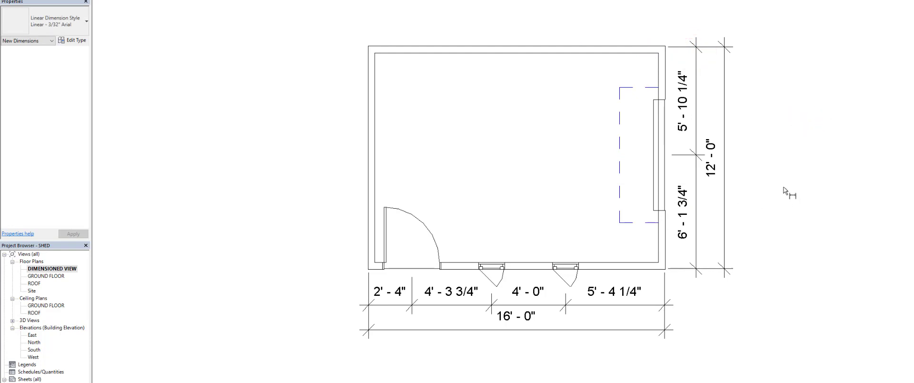
key(Escape)
mouse_move(724, 198)
mouse_down()
mouse_move(743, 201)
mouse_move(724, 200)
mouse_up()
click(770, 203)
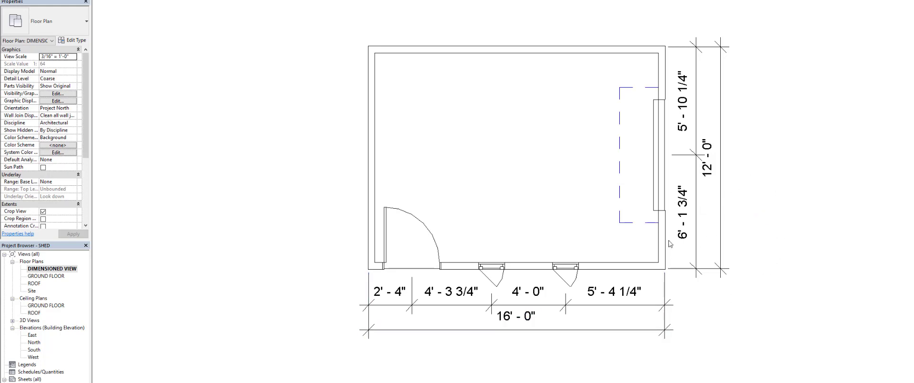
Nudge the overhead door two increments along its wall toward the window wall
click(663, 186)
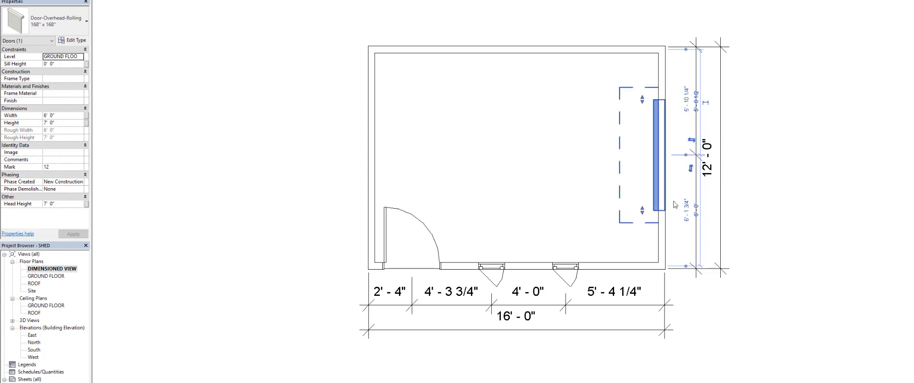
click(660, 172)
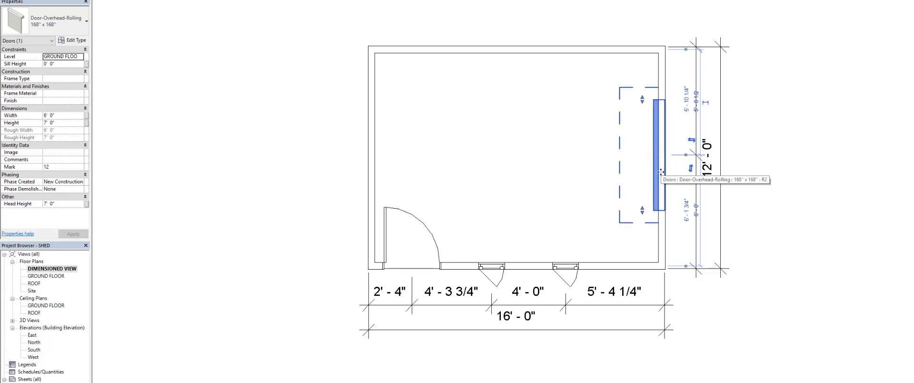
key(Down)
key(Down)
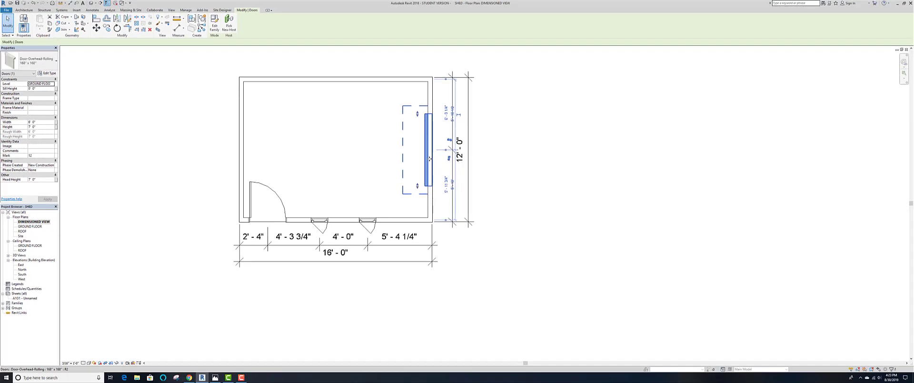
click(590, 164)
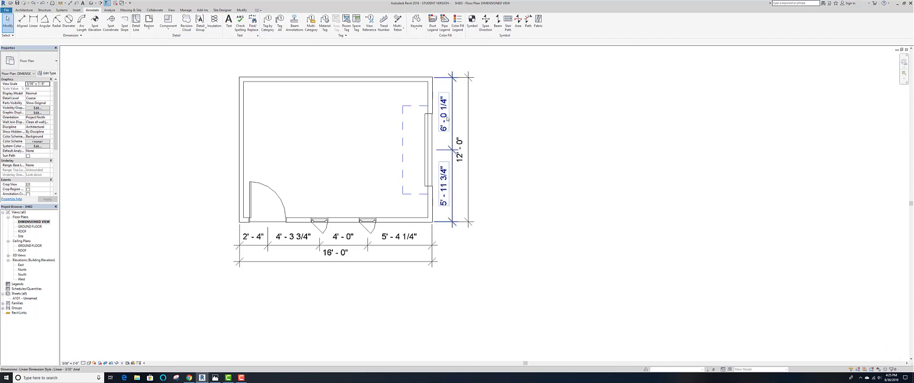
Toggle dimension equality for the overhead door's string and the door-and-window string so their openings are equally spaced
click(445, 123)
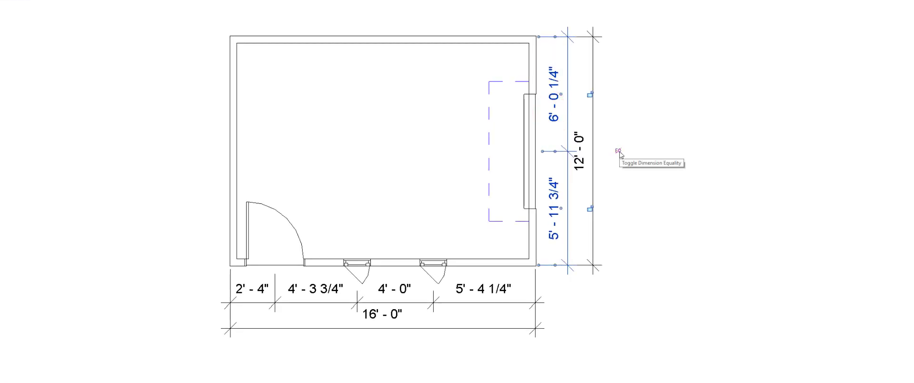
click(618, 151)
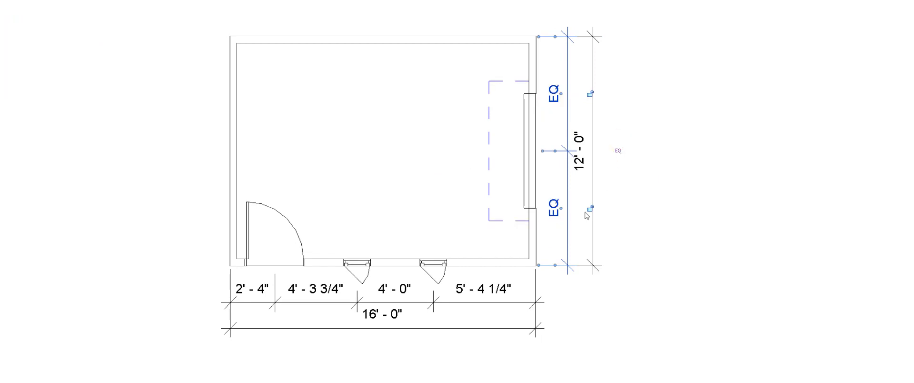
click(800, 154)
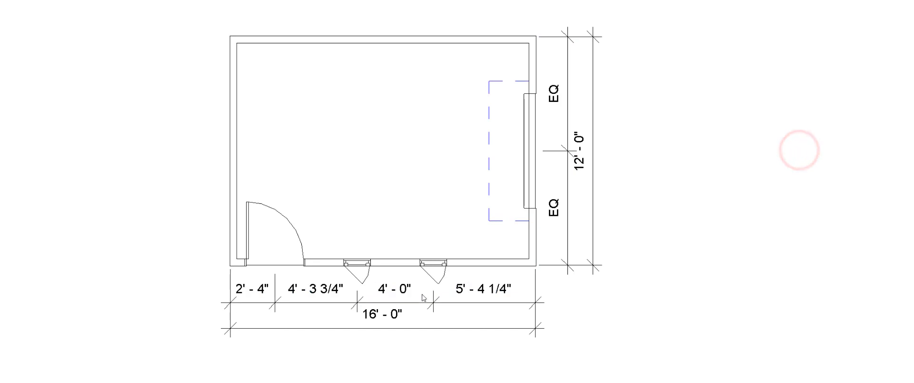
click(421, 308)
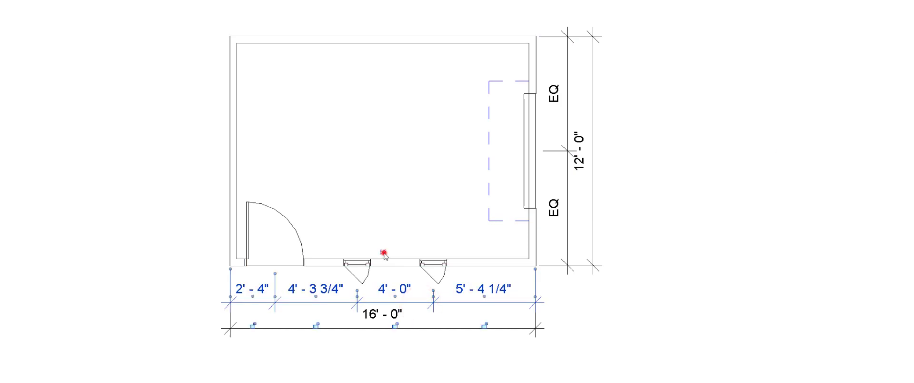
click(384, 252)
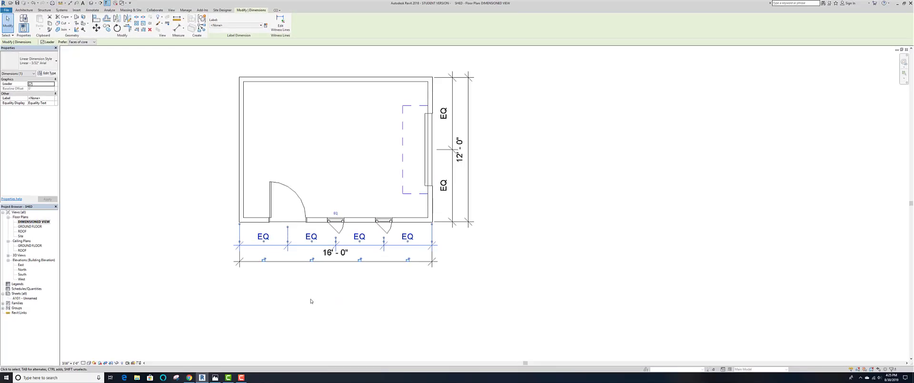
click(310, 300)
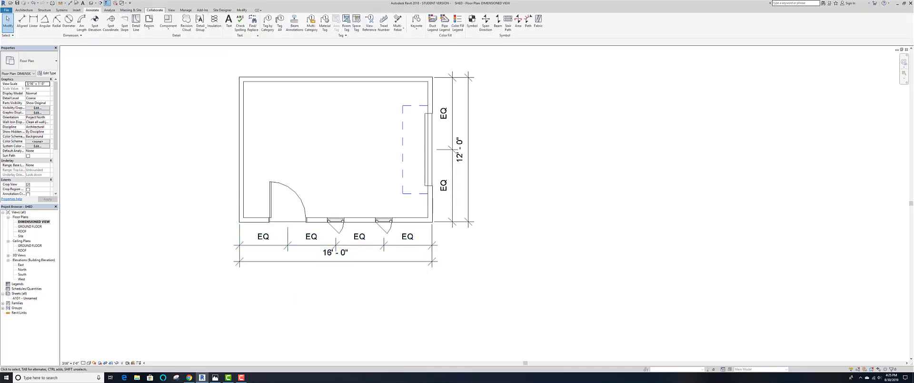
Open the 3D view and examine the shed's respaced door and windows up close
click(91, 3)
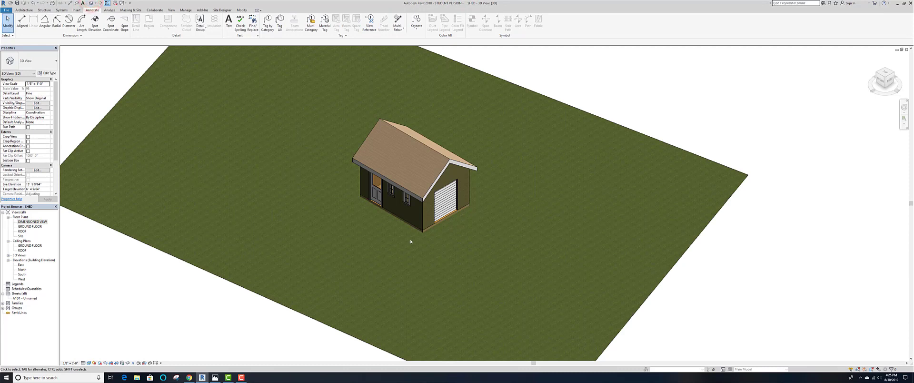
scroll(407, 224, up, 3)
scroll(405, 208, up, 2)
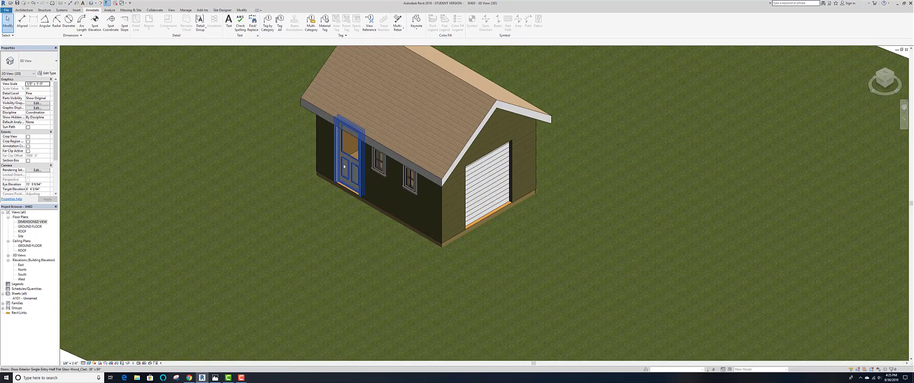
middle_drag(366, 241, 337, 311)
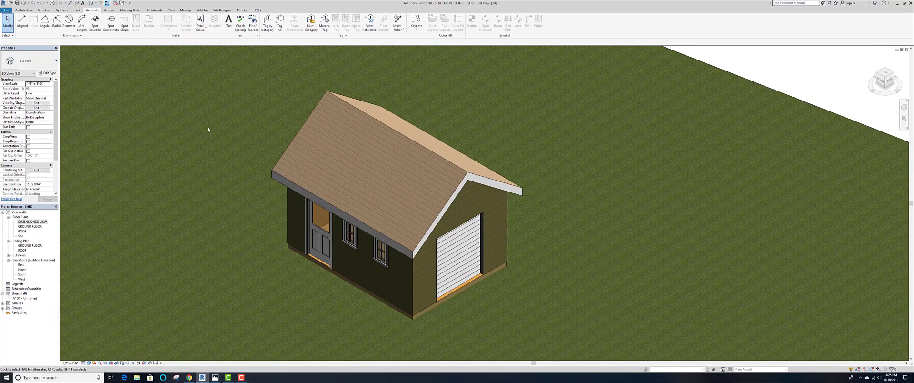
Open sheet A101 to check its space, and set DIMENSIONED VIEW's scale to 1/4" = 1'-0"
double_click(22, 299)
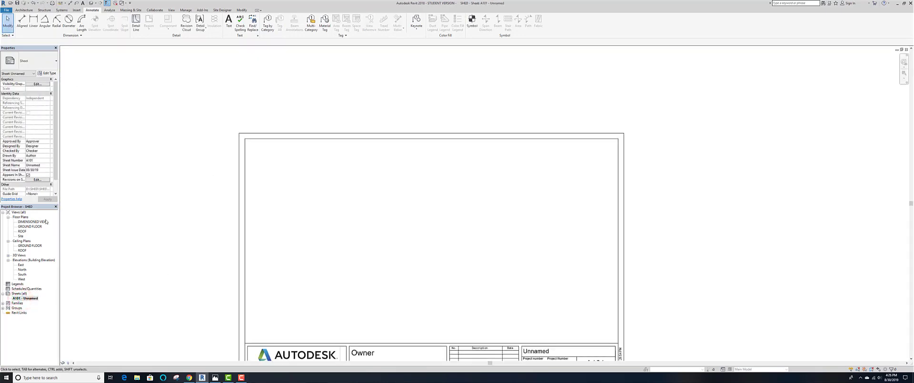
middle_drag(429, 210, 424, 161)
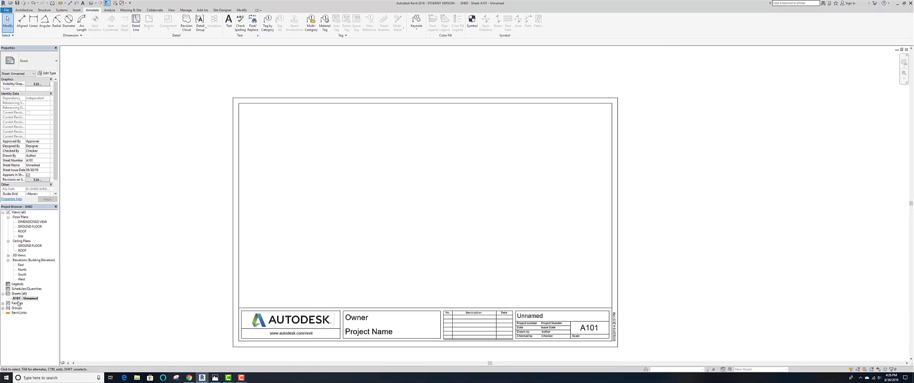
double_click(30, 222)
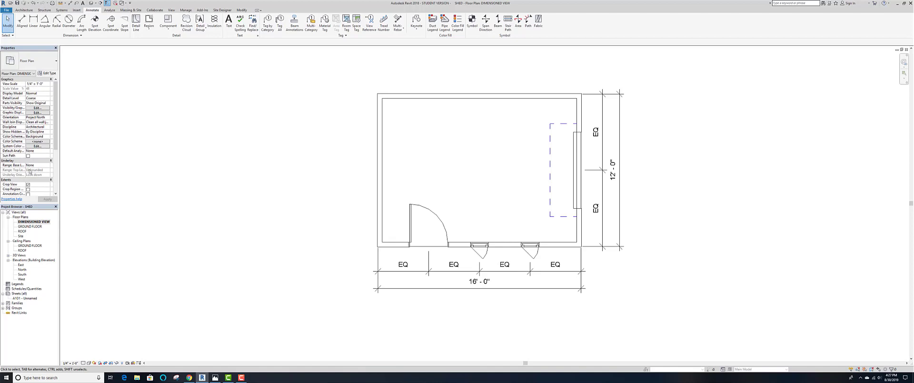
Place DIMENSIONED VIEW in the upper-left corner of sheet A101, inside the border
double_click(24, 298)
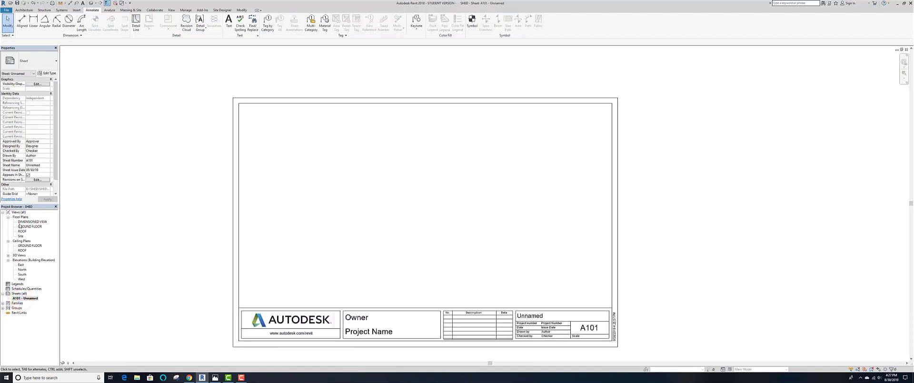
drag(22, 224, 335, 186)
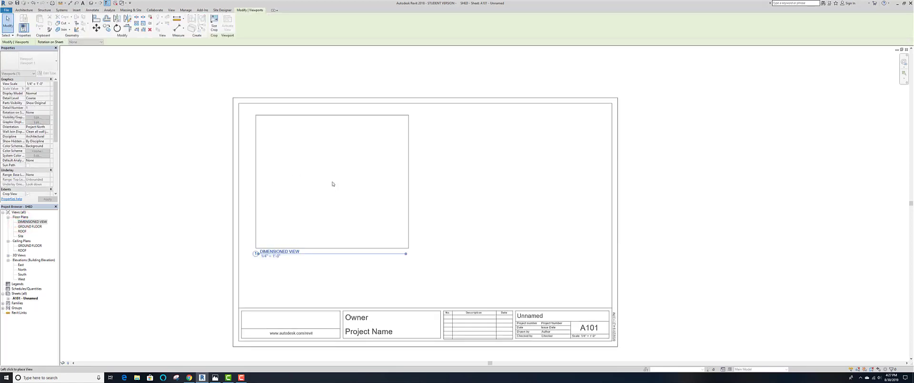
click(321, 173)
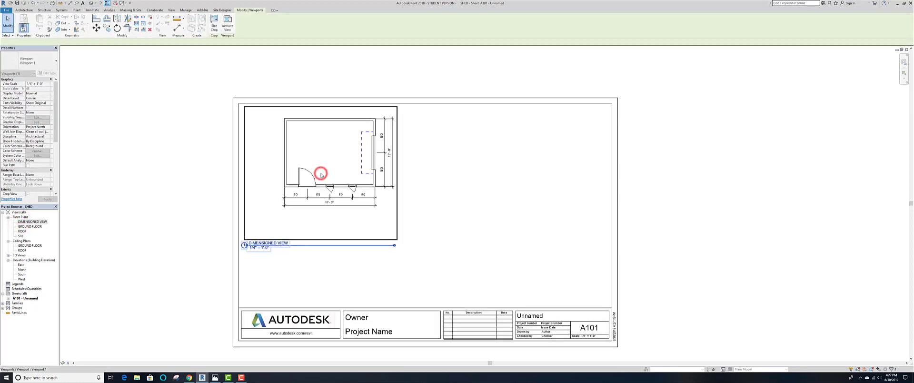
Move the DIMENSIONED VIEW title on the sheet up to just below the plan's lower dimensions
click(465, 254)
drag(299, 247, 300, 218)
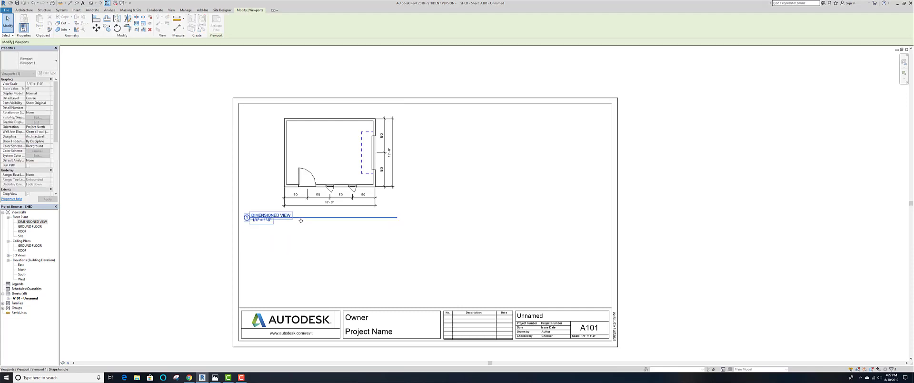
click(303, 246)
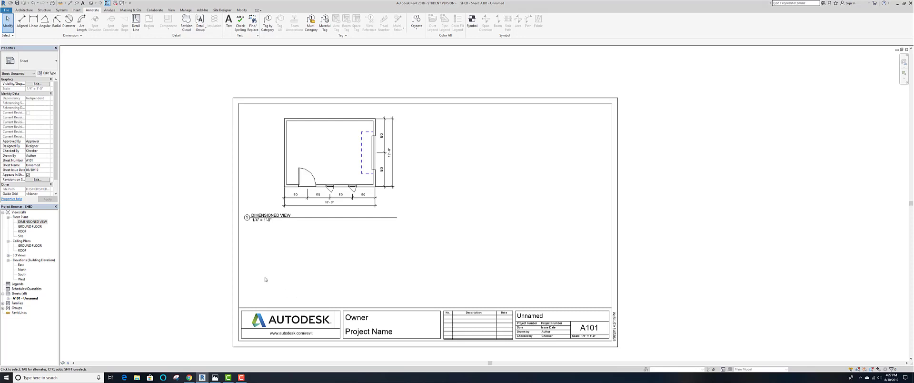
Open the East elevation and show its crop region
click(21, 265)
double_click(21, 264)
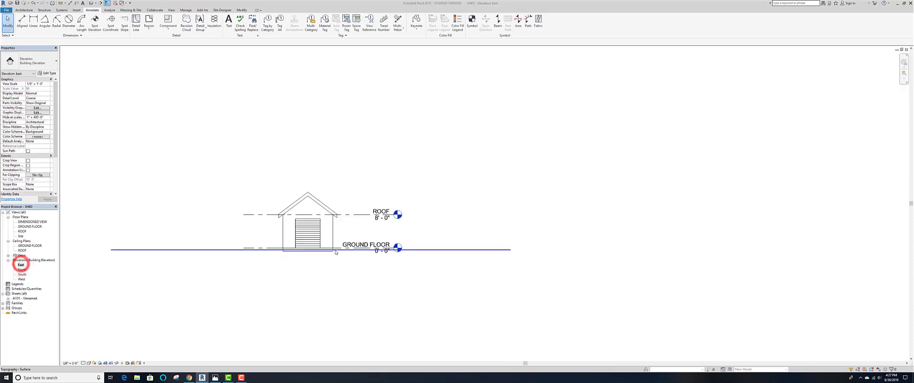
click(524, 241)
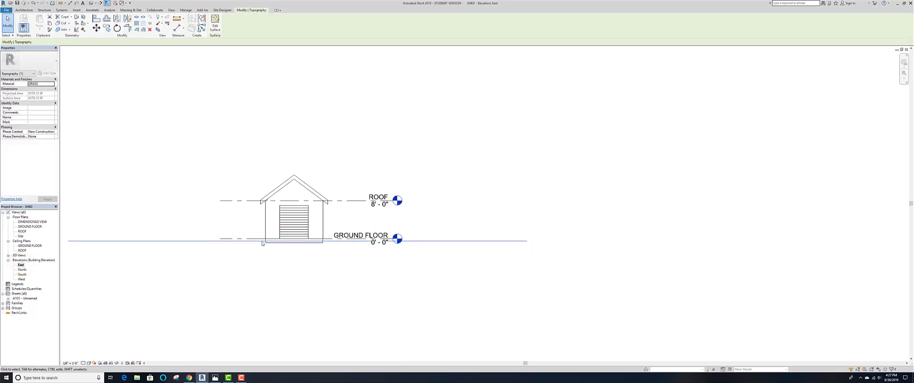
scroll(203, 304, up, 1)
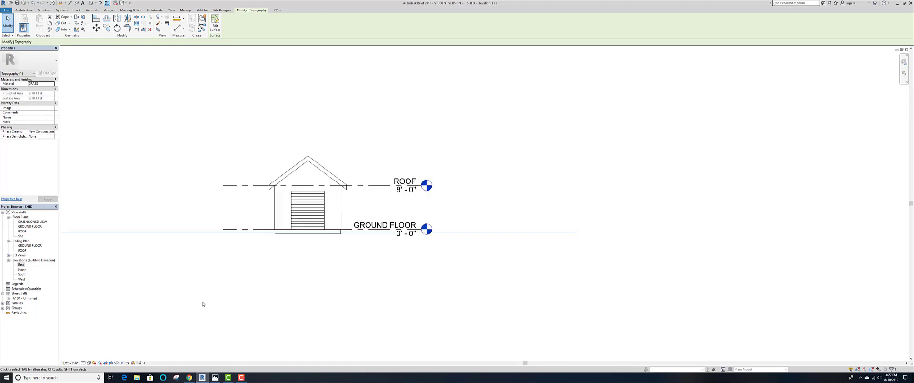
scroll(203, 304, down, 3)
middle_drag(205, 305, 214, 302)
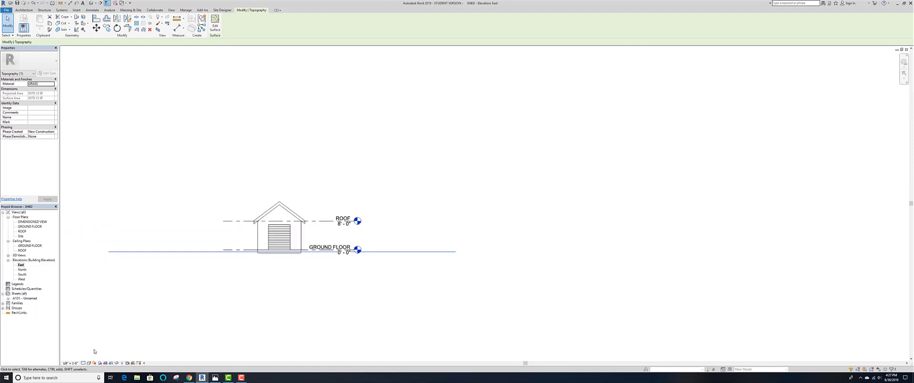
click(110, 365)
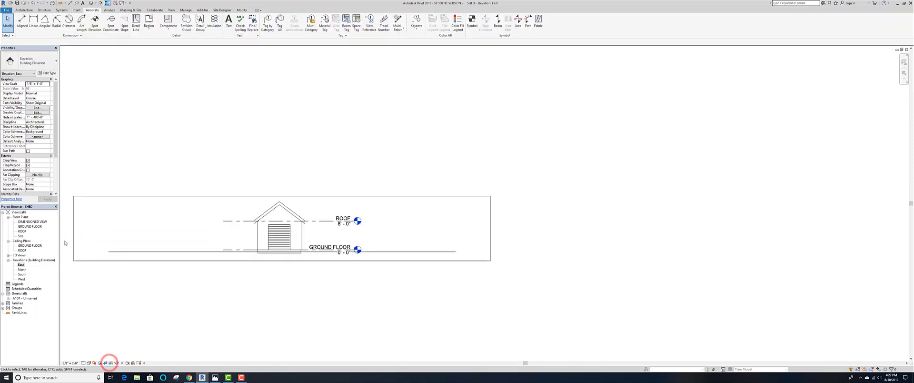
Pull both sides of the East elevation's crop region in close to the shed and level heads, and hide the crop region
click(74, 234)
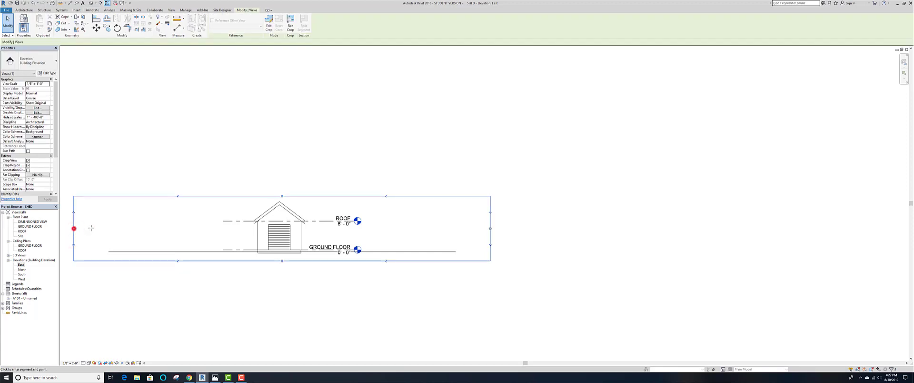
click(74, 228)
click(193, 229)
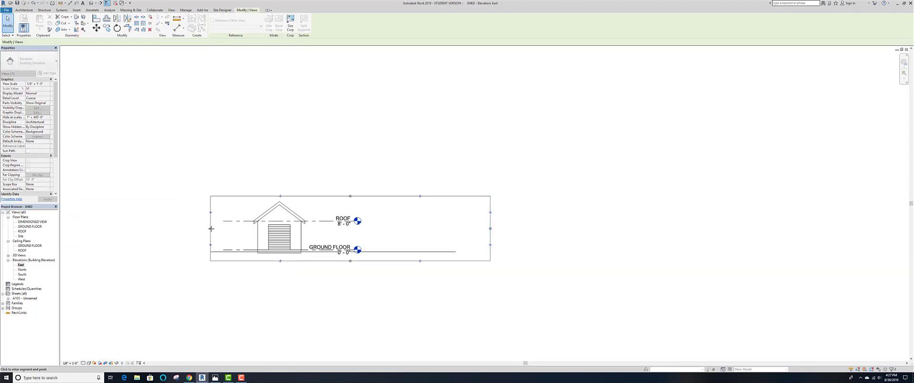
click(217, 229)
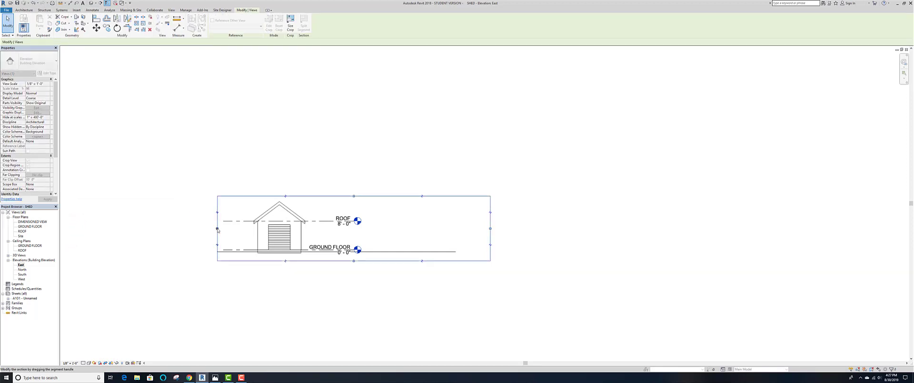
click(491, 229)
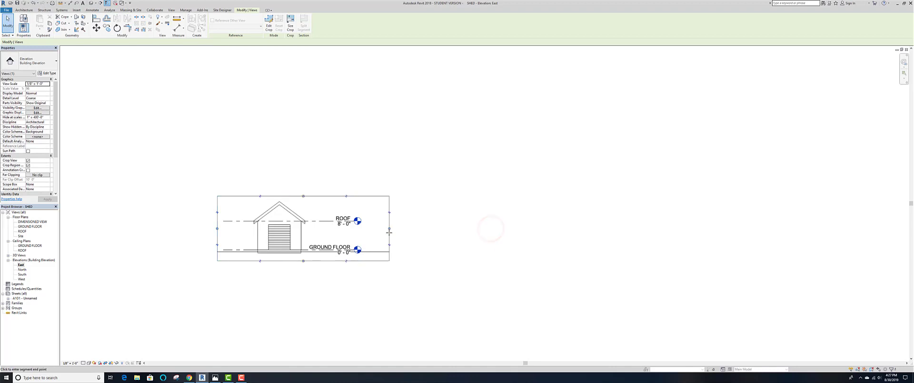
click(371, 232)
click(342, 323)
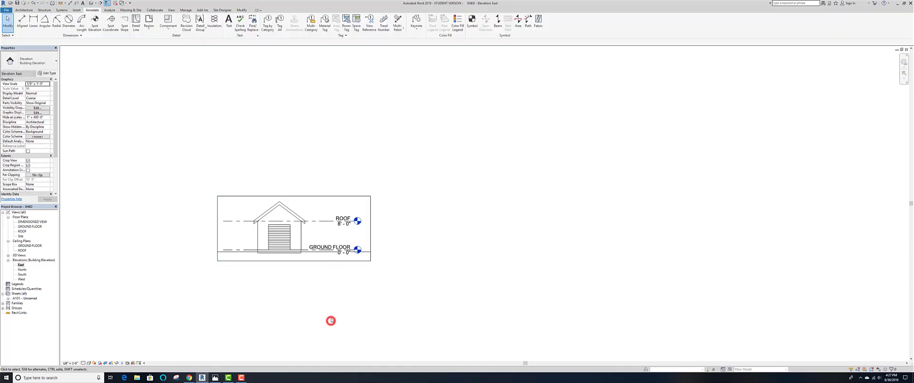
click(111, 362)
Open the North elevation, narrow its crop region on both sides to just beyond the level lines, and hide the crop boundary
double_click(23, 269)
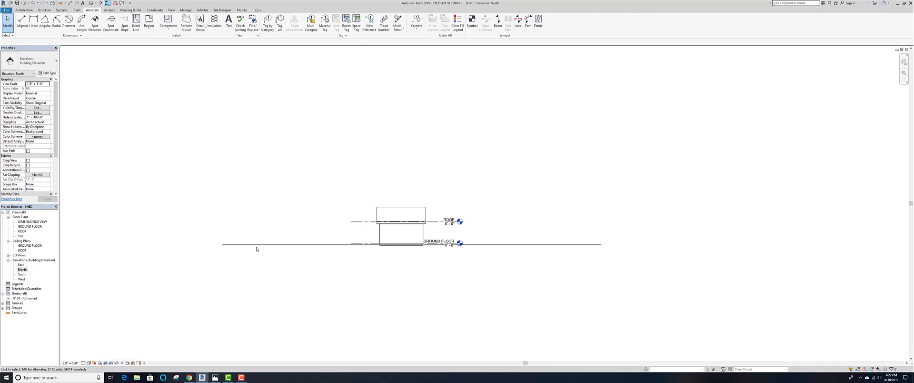
click(110, 364)
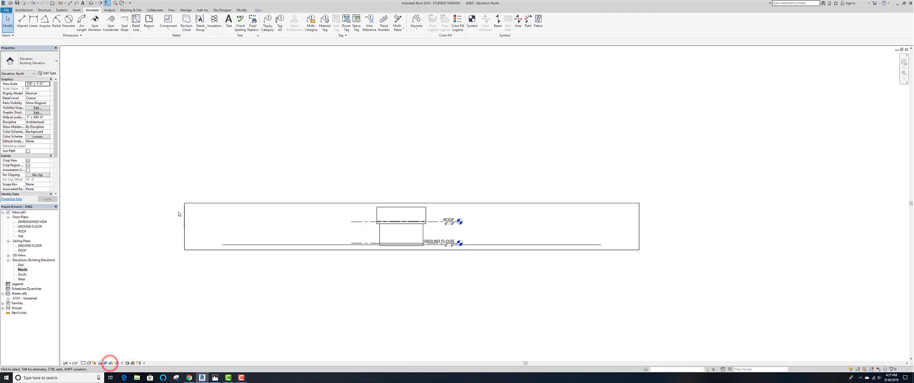
click(184, 229)
drag(186, 228, 345, 225)
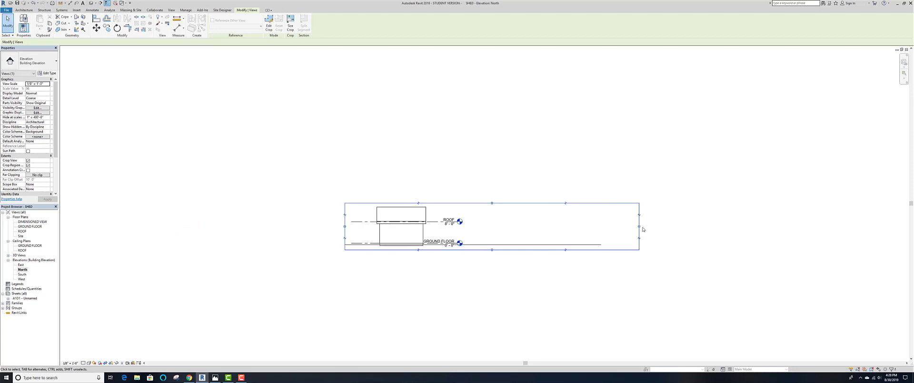
drag(640, 229, 467, 233)
click(384, 305)
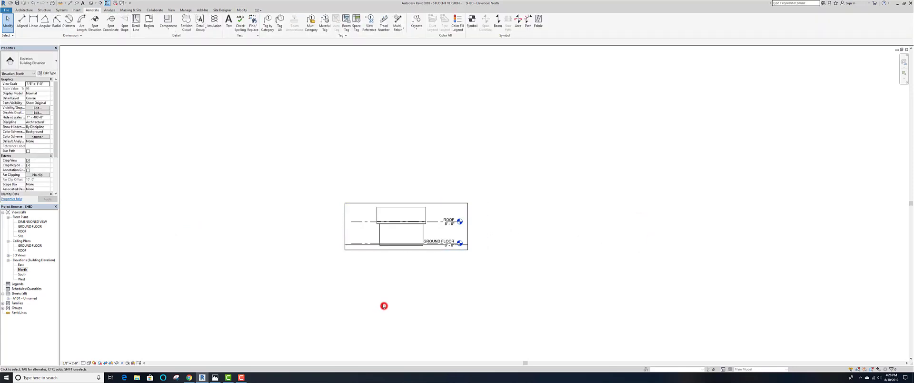
click(111, 364)
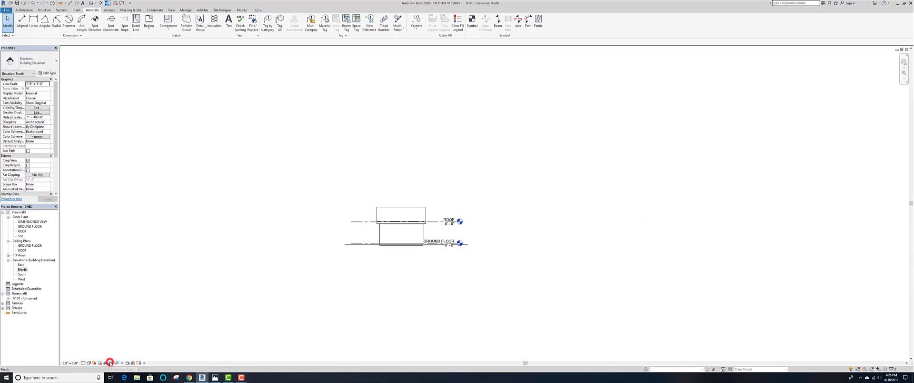
Open the South elevation, show its crop region, and narrow both sides to just beyond the level lines
double_click(22, 274)
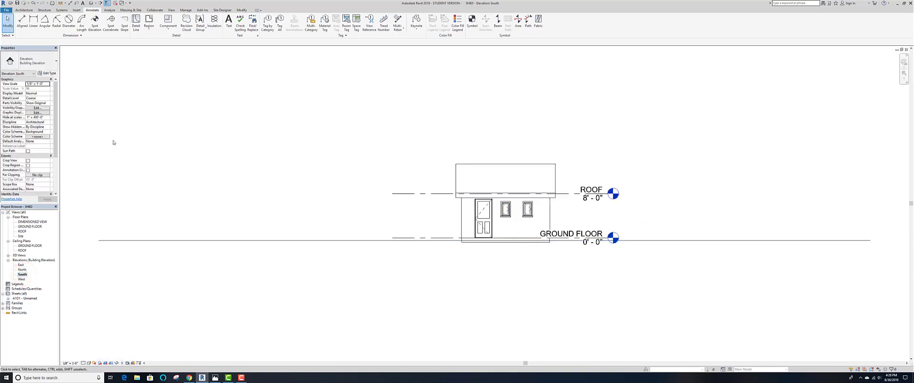
click(110, 364)
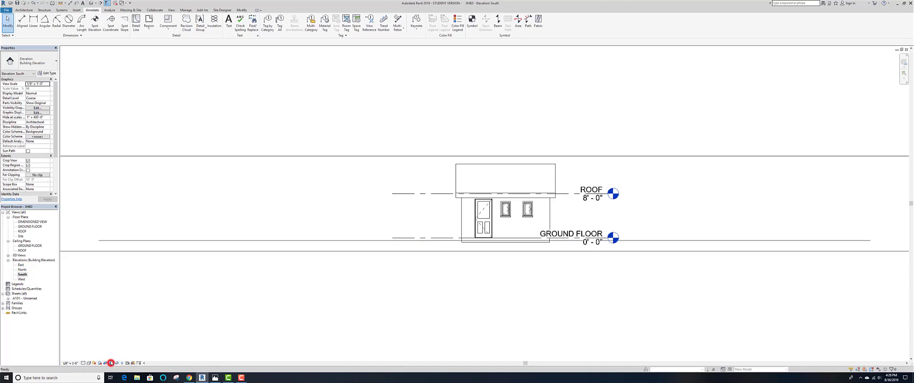
scroll(445, 273, up, 3)
scroll(447, 274, down, 3)
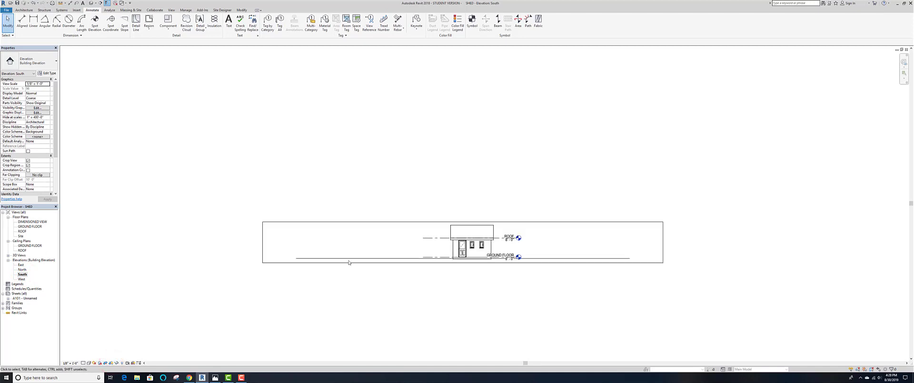
click(262, 242)
drag(262, 242, 422, 242)
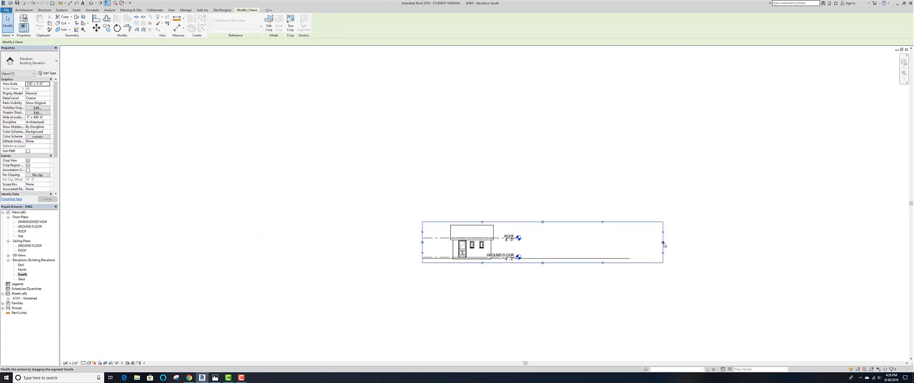
mouse_move(664, 242)
mouse_down()
mouse_move(533, 248)
mouse_move(546, 252)
mouse_up()
click(534, 289)
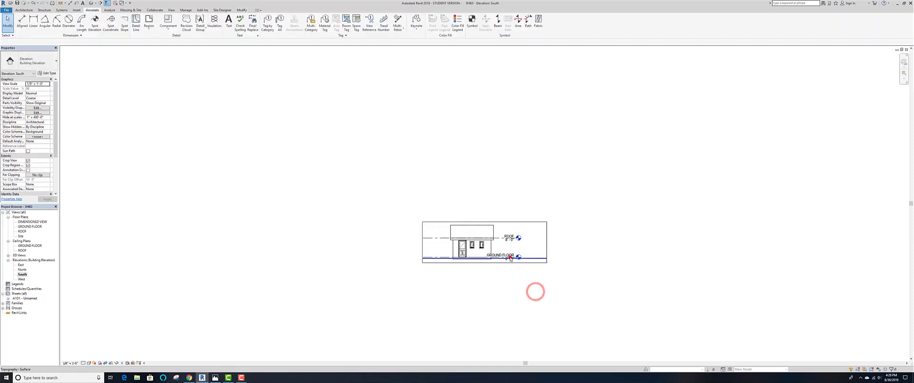
Extend the South elevation's ROOF and GROUND FLOOR level heads slightly to the right, clear of the shed
click(509, 258)
scroll(515, 264, down, 3)
scroll(516, 264, up, 5)
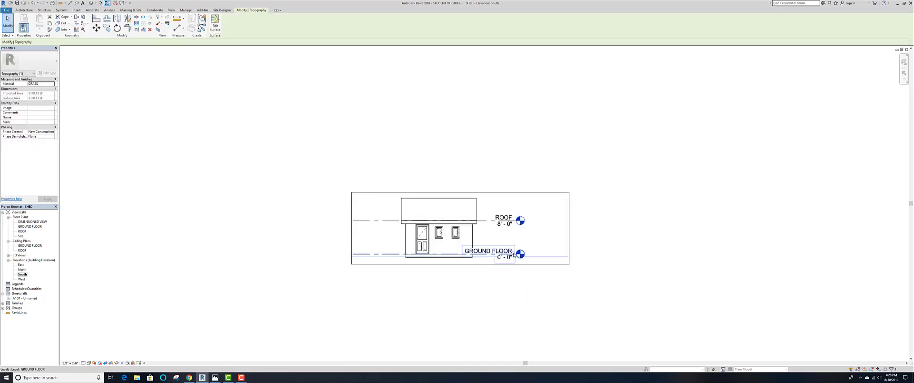
click(511, 252)
drag(516, 254, 526, 253)
click(515, 290)
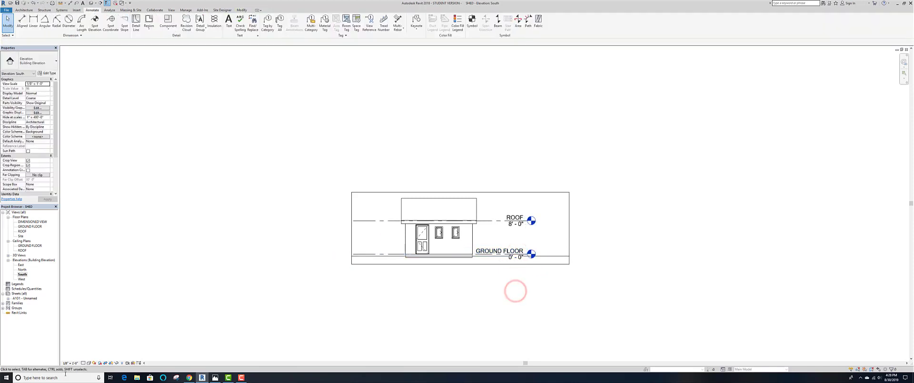
Open the West elevation, show its crop region, and pull the right side in to just beyond the level heads
double_click(19, 279)
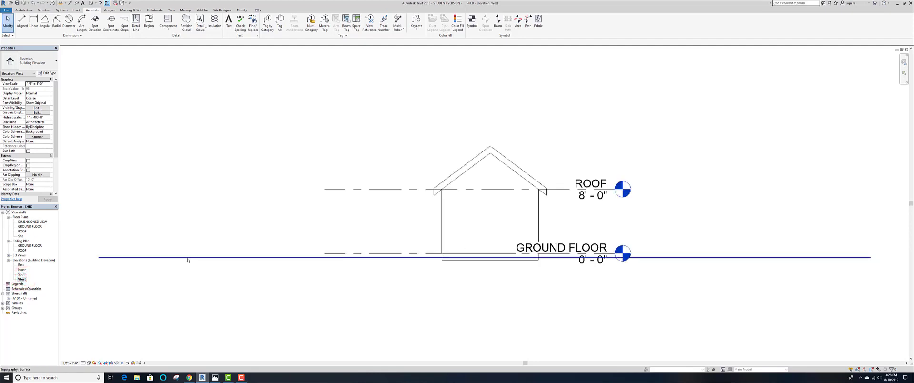
click(110, 363)
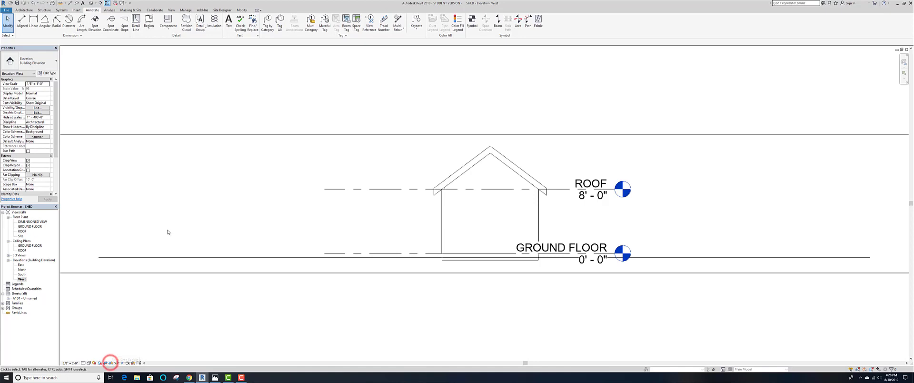
scroll(167, 232, up, 2)
scroll(168, 233, down, 5)
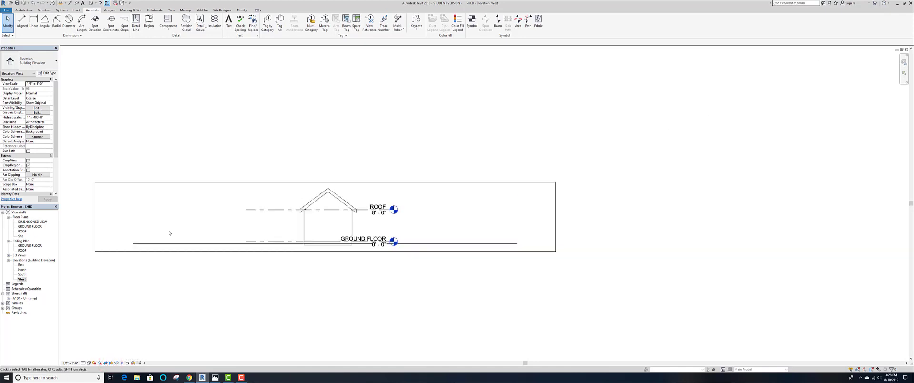
click(555, 218)
click(556, 217)
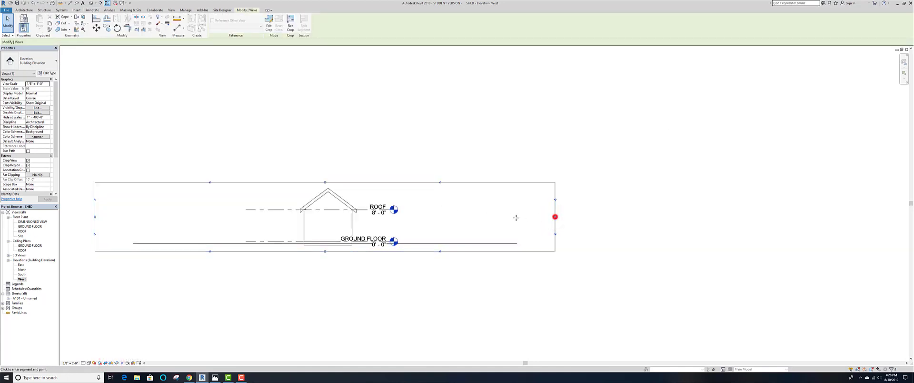
click(432, 217)
click(403, 275)
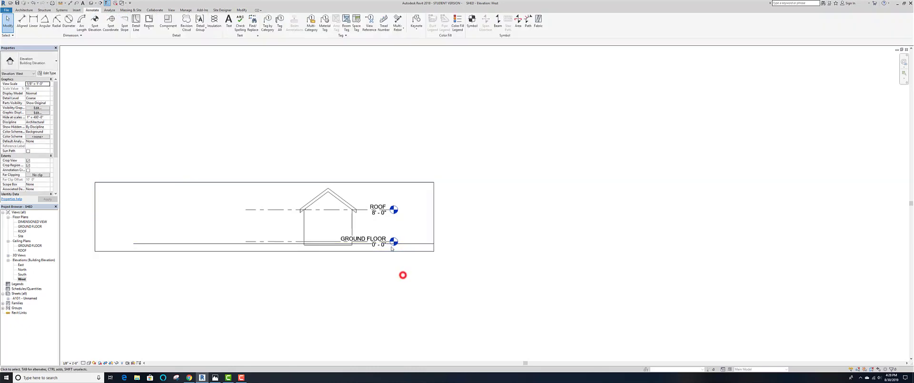
Extend the West elevation's ROOF and GROUND FLOOR level heads to the right, away from the shed wall
click(390, 242)
drag(389, 242, 410, 241)
click(396, 275)
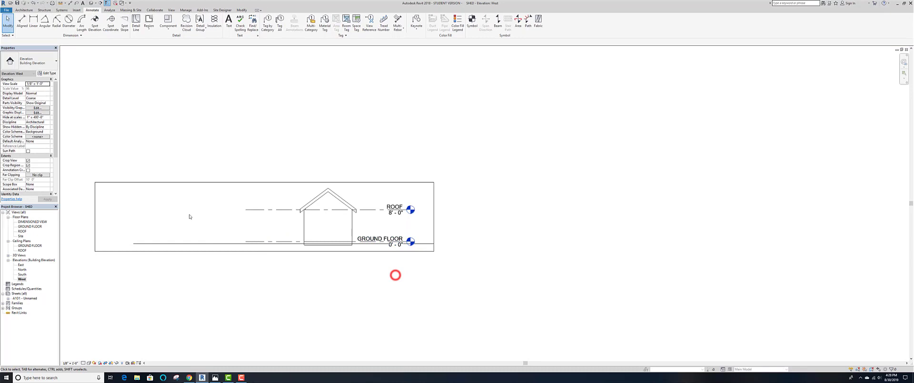
Pull the left side of the West elevation's crop region in to just outside the level lines' left ends
click(95, 213)
drag(96, 216, 162, 216)
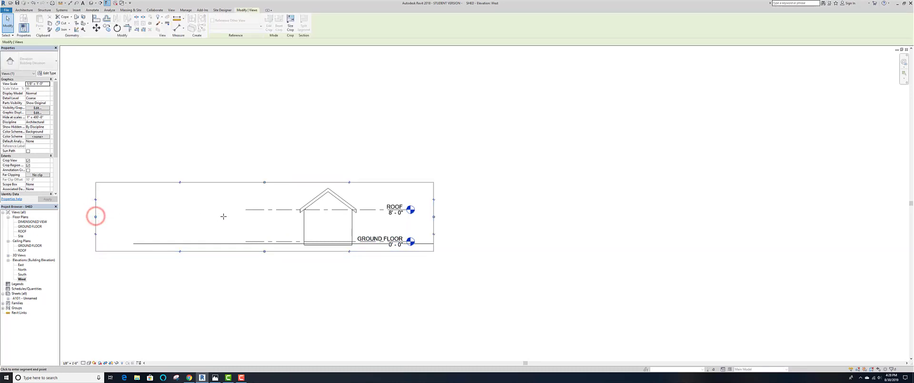
drag(224, 217, 240, 216)
click(249, 271)
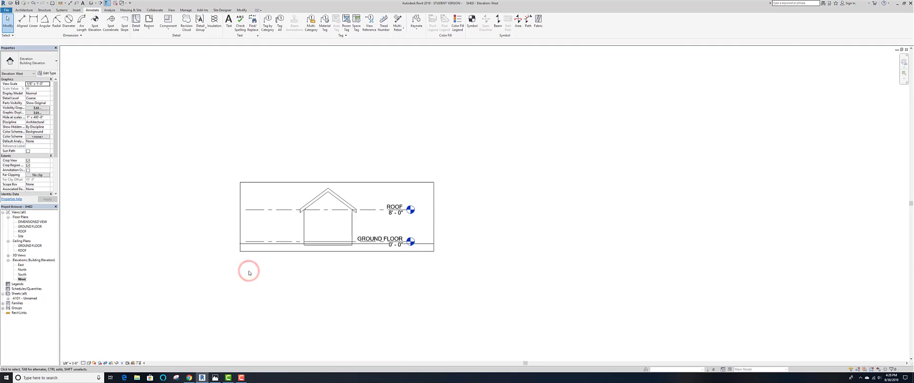
Shorten the left ends of the West elevation's ROOF and GROUND FLOOR level lines to end near the shed
click(257, 210)
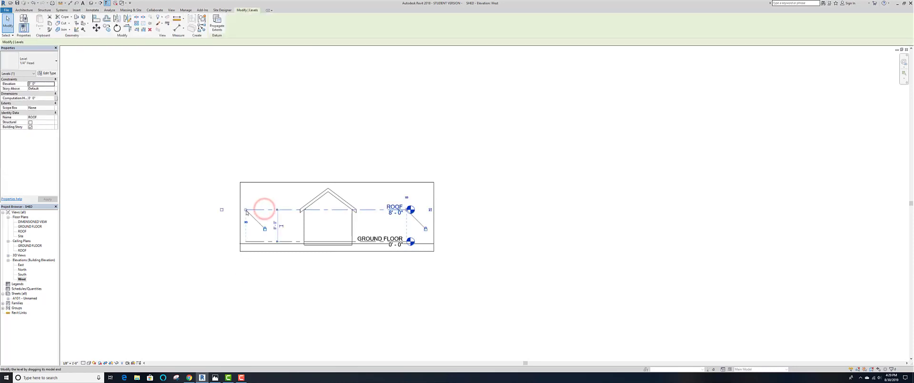
drag(246, 210, 278, 210)
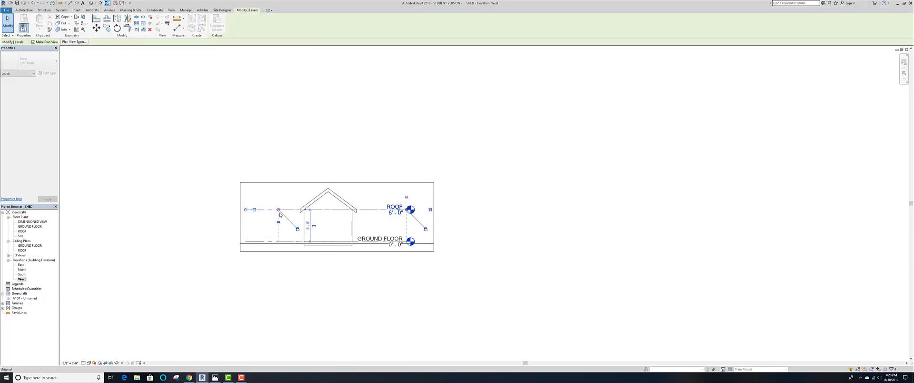
click(285, 275)
Pull the left side of the West elevation's crop region in to just outside the level lines and hide the crop region
click(240, 217)
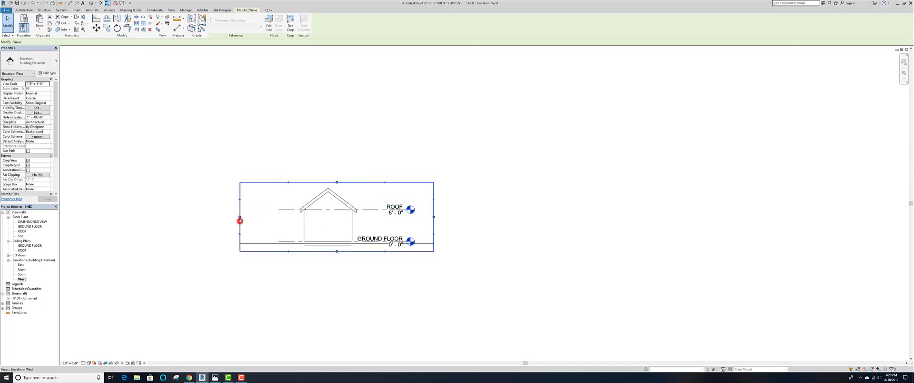
drag(239, 217, 271, 216)
click(295, 265)
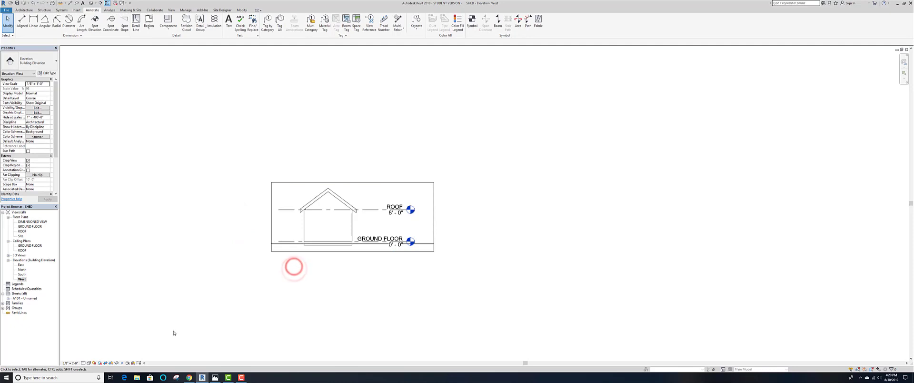
click(112, 363)
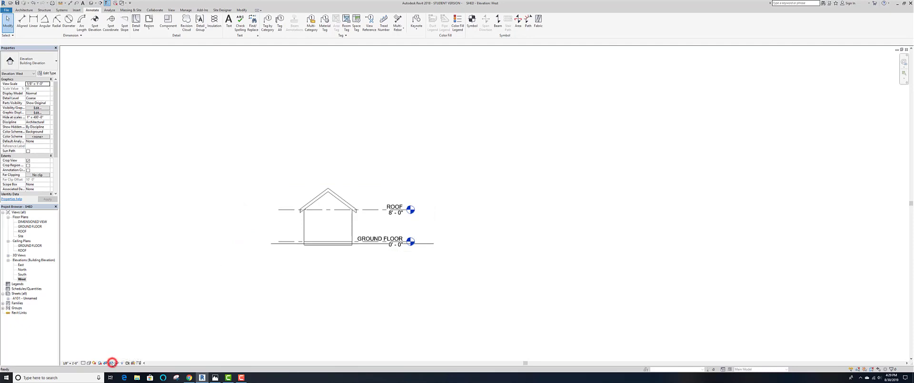
Try placing the South elevation on sheet A101 below the dimensioned plan, and delete its viewport again
double_click(17, 298)
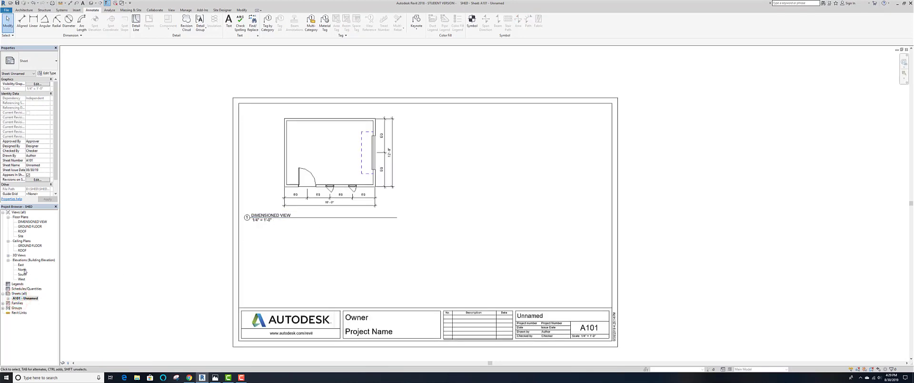
drag(23, 276, 333, 260)
click(317, 264)
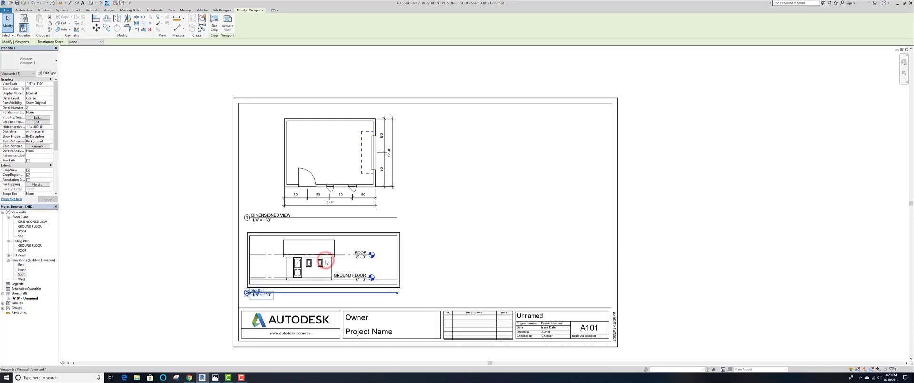
click(421, 288)
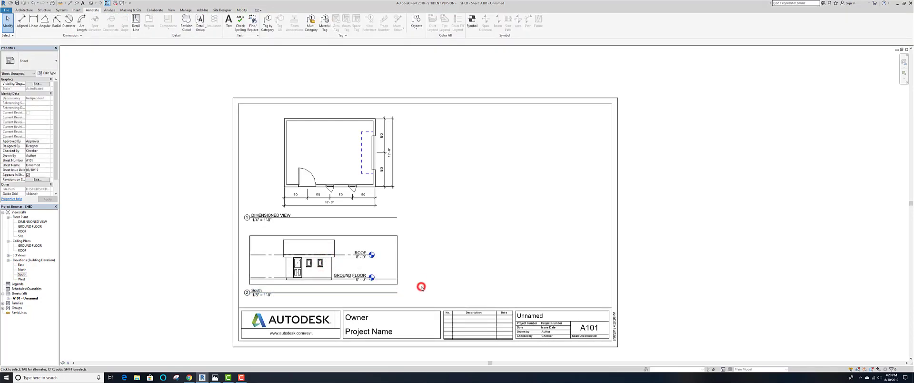
click(401, 263)
key(Delete)
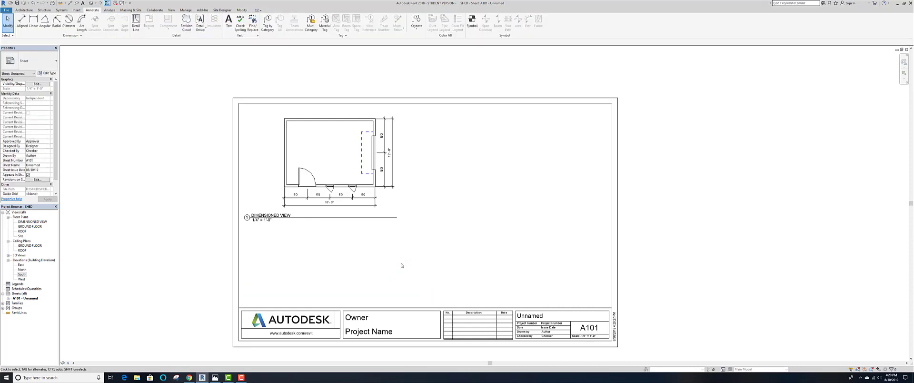
In the South elevation, pull the crop region's right side in to just beyond the level heads and shorten the level lines' left ends
double_click(22, 275)
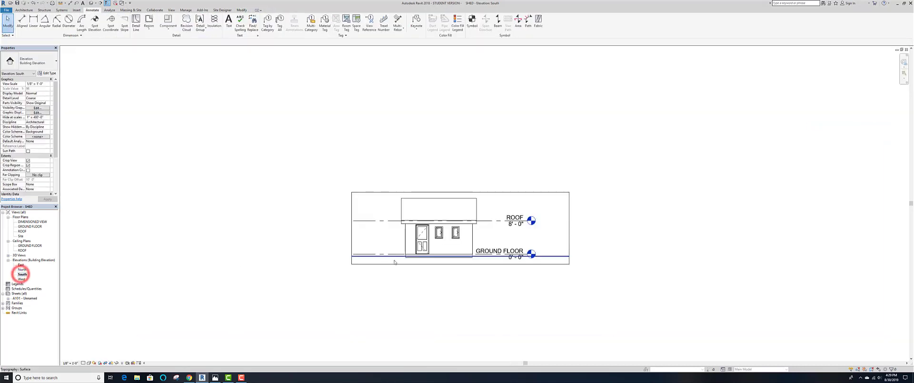
click(569, 228)
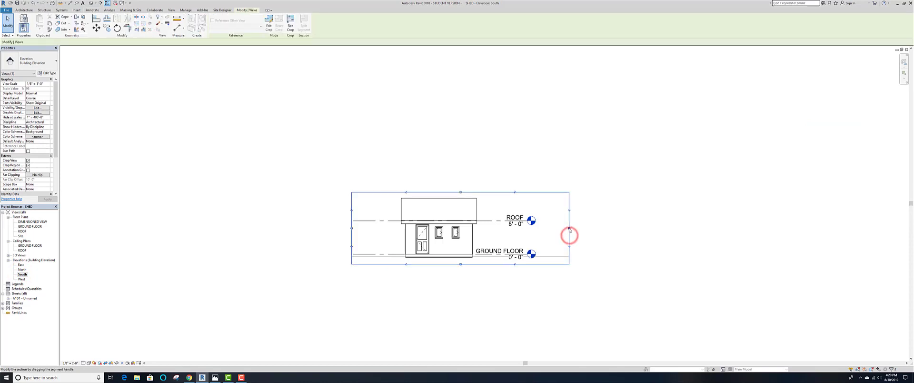
drag(568, 227, 541, 228)
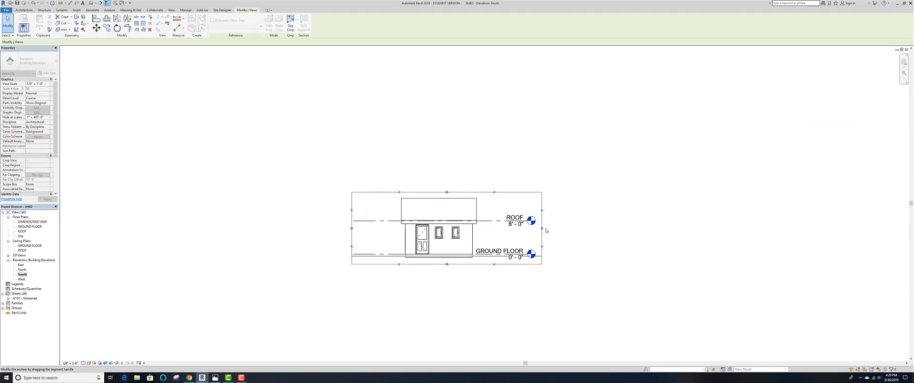
click(355, 220)
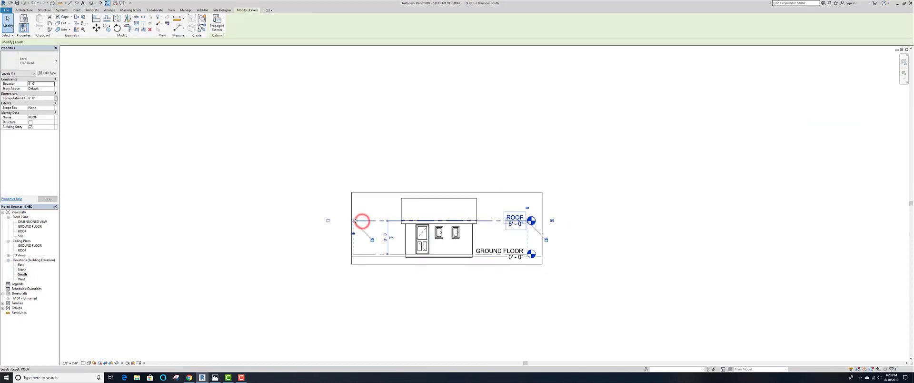
drag(355, 220, 383, 221)
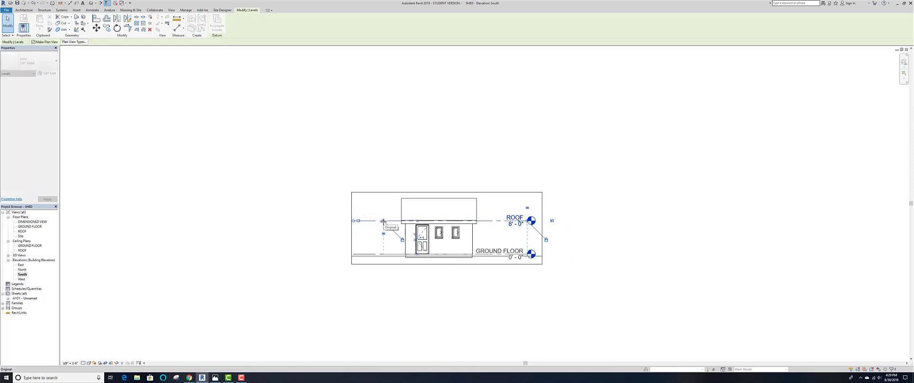
Pull the left side of the South elevation's crop region in to just outside the level lines and hide the crop region
click(353, 238)
drag(352, 228, 379, 227)
click(383, 289)
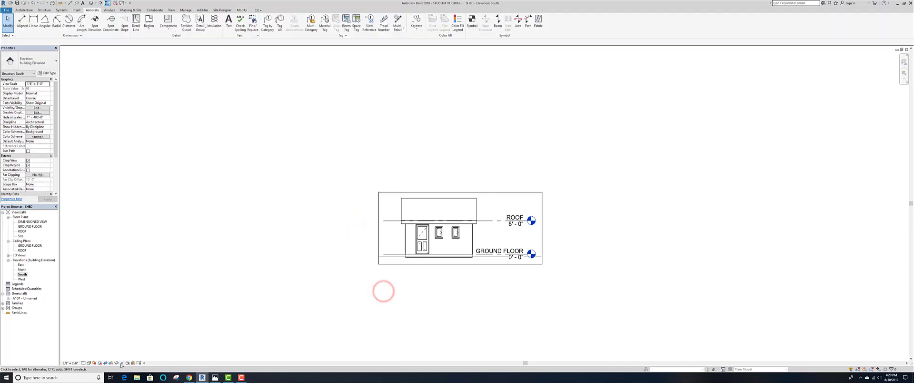
click(110, 363)
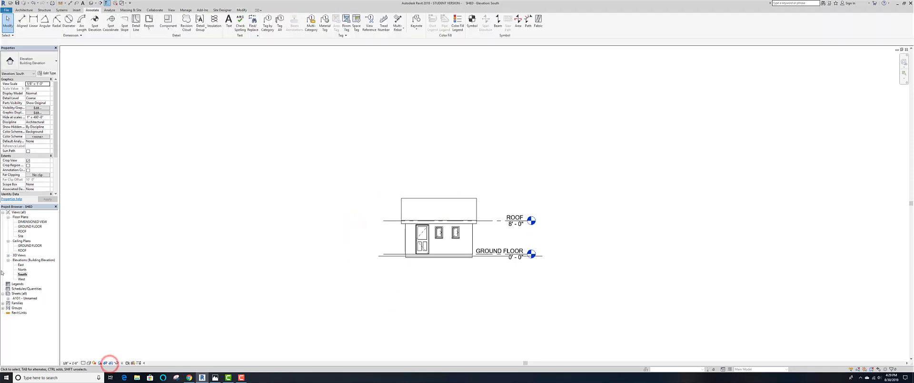
Open the East elevation, show its crop region, and pull the right side in to just beyond the level heads
double_click(20, 264)
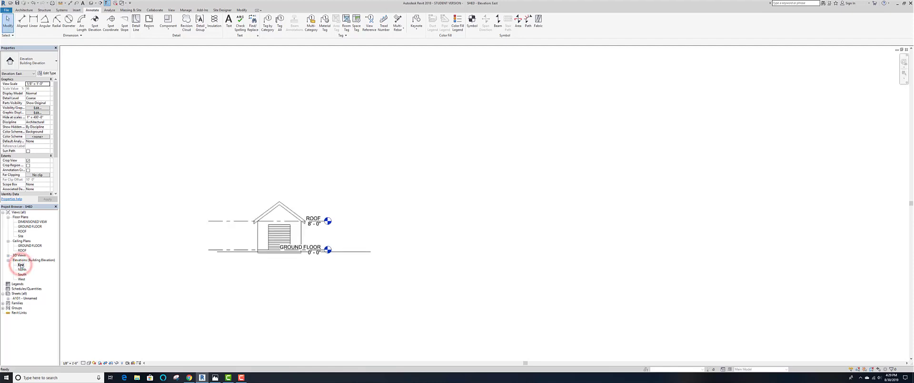
click(20, 270)
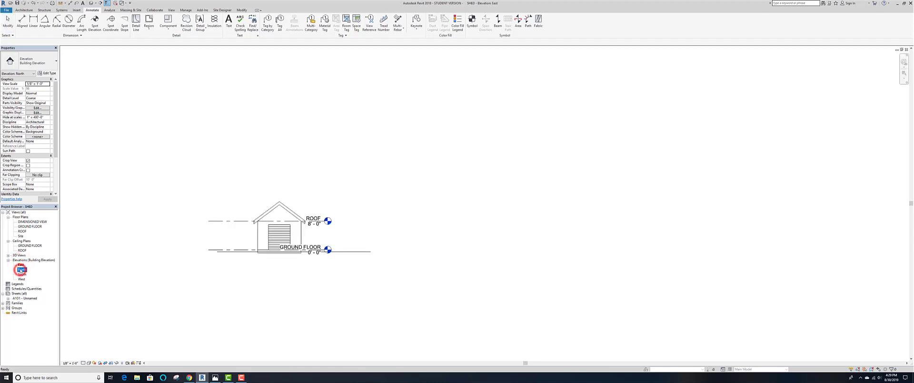
double_click(21, 266)
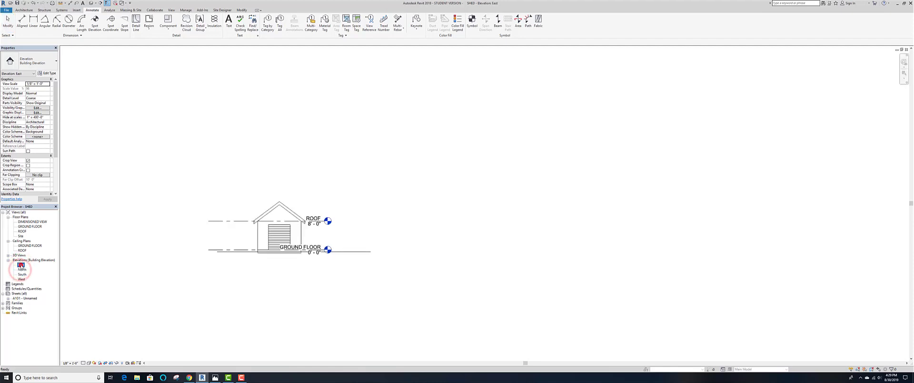
click(111, 363)
click(371, 229)
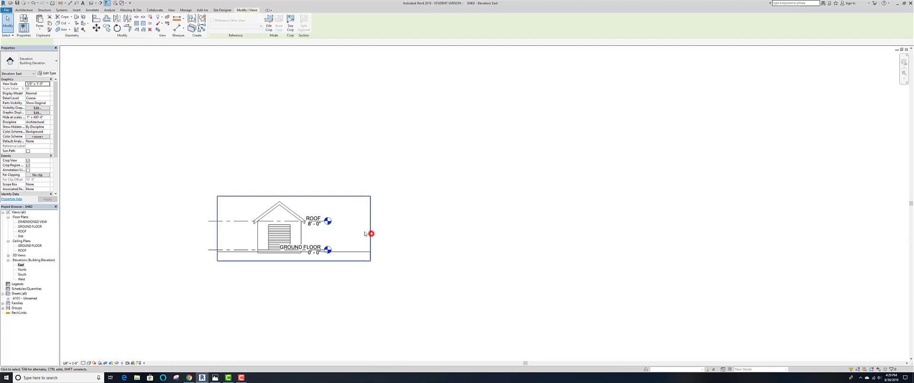
drag(370, 228, 335, 230)
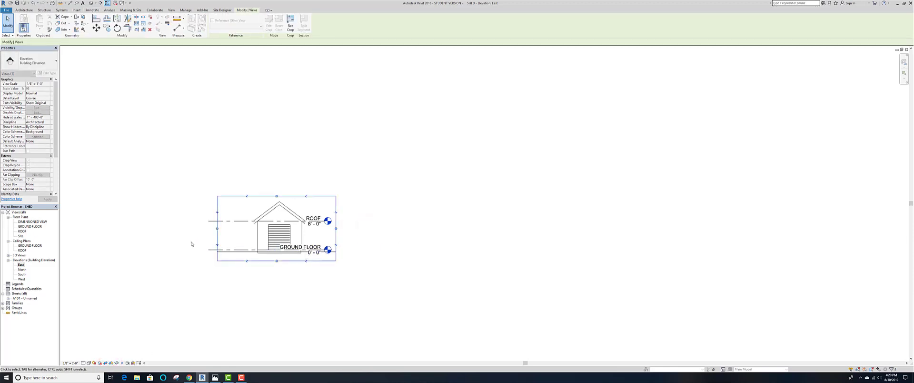
Shorten the left ends of the East elevation's level lines and pull the crop region's left side in to just outside them
click(223, 220)
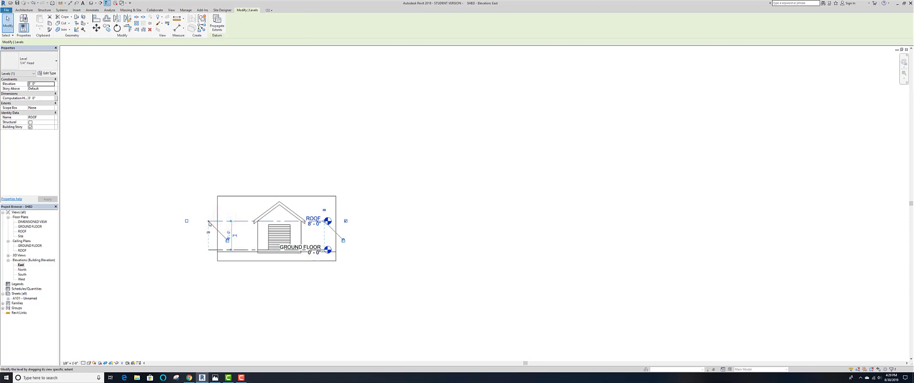
click(209, 221)
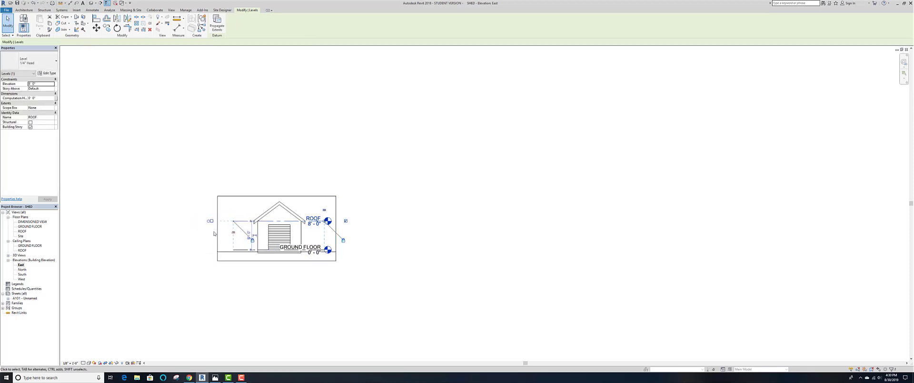
click(218, 228)
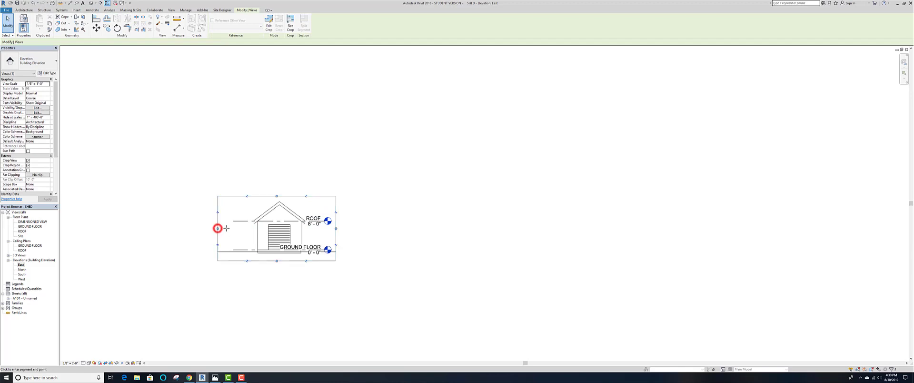
drag(226, 228, 230, 228)
click(234, 275)
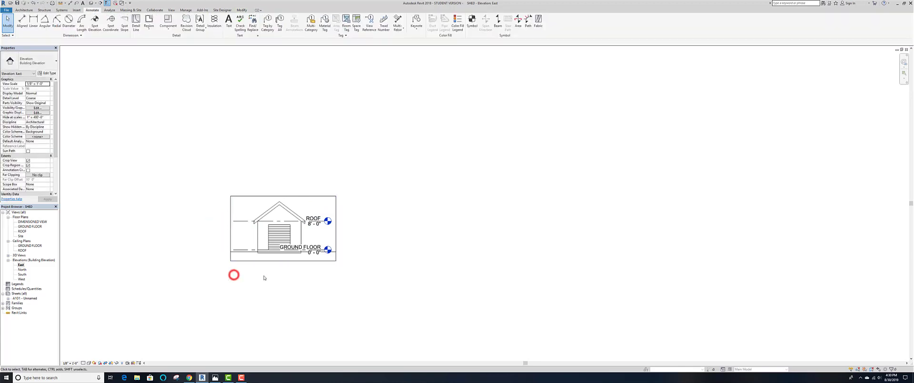
Extend the East elevation's crop region and its ROOF and GROUND FLOOR level heads to the right, away from the shed wall
click(335, 243)
mouse_move(337, 229)
mouse_down()
mouse_move(348, 229)
mouse_move(331, 250)
mouse_move(348, 250)
mouse_up()
click(325, 249)
click(341, 281)
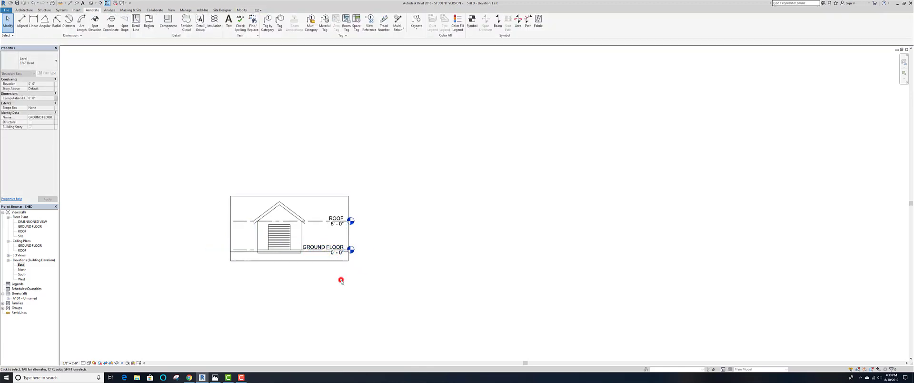
Widen the East elevation's crop region on the right to just beyond the level heads and hide the crop region
click(347, 206)
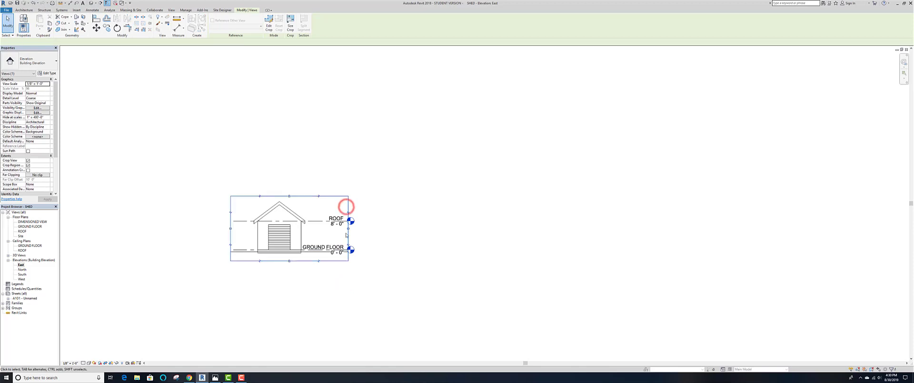
drag(348, 229, 362, 229)
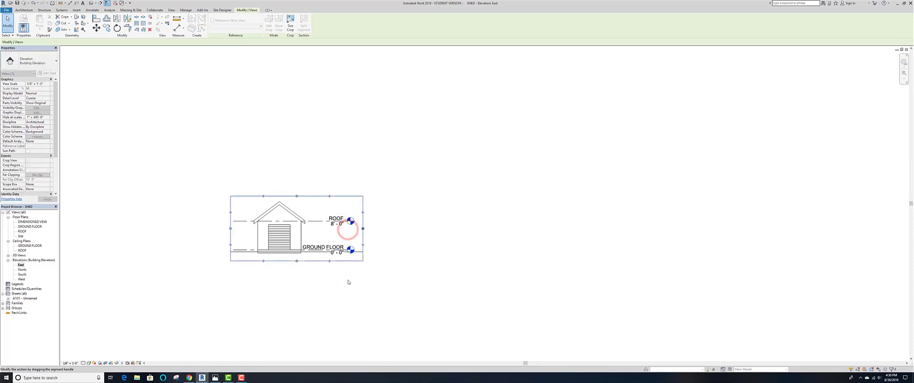
click(345, 287)
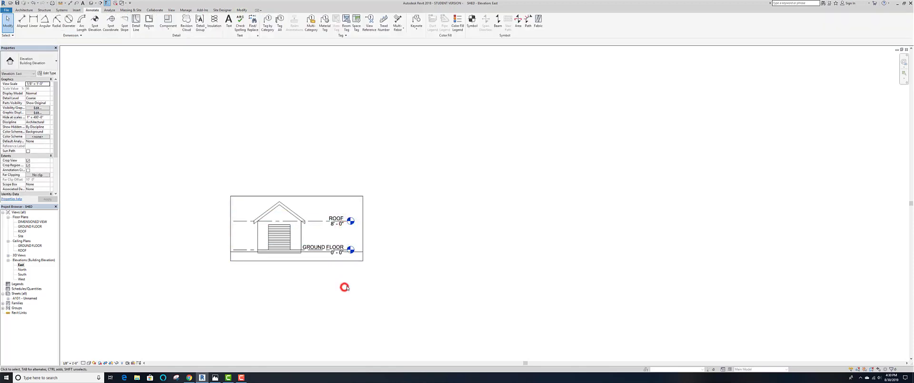
click(110, 363)
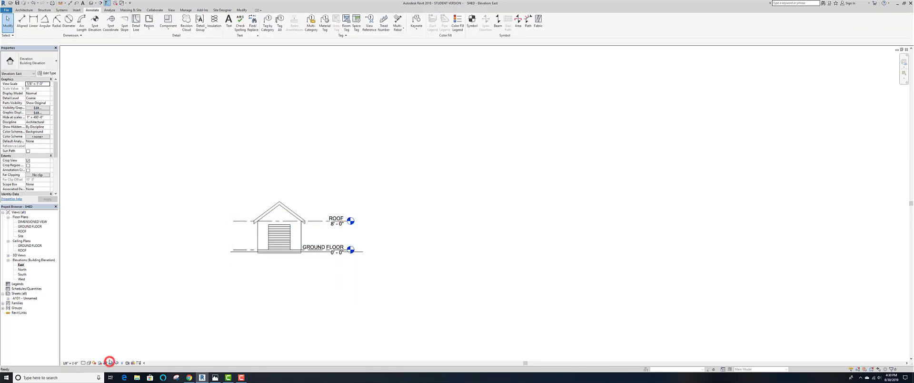
Open sheet A101 and place the East elevation below the dimensioned plan, near the sheet's left border
double_click(19, 298)
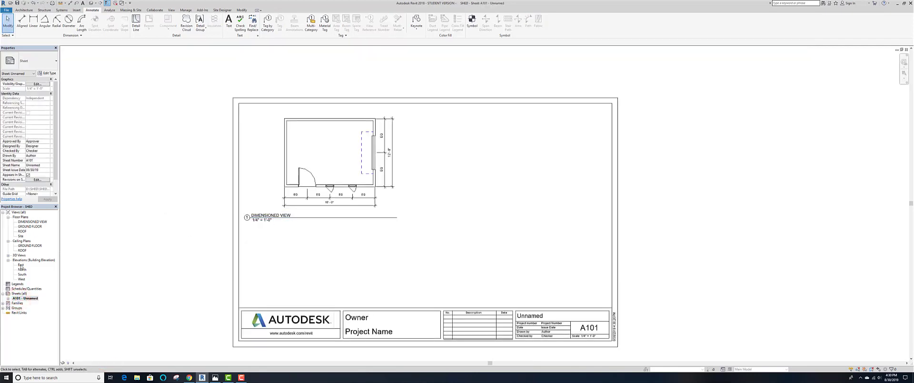
double_click(21, 265)
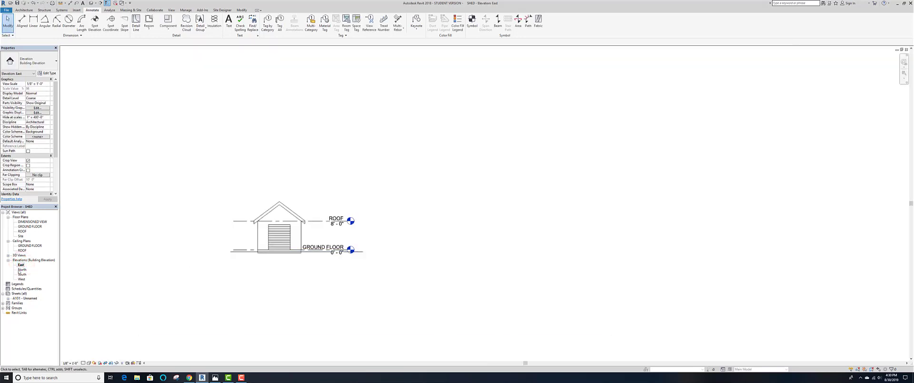
double_click(18, 299)
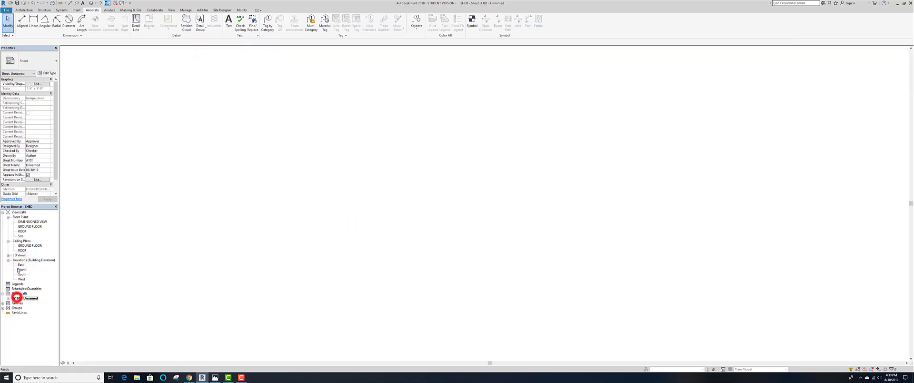
click(21, 264)
drag(281, 259, 302, 251)
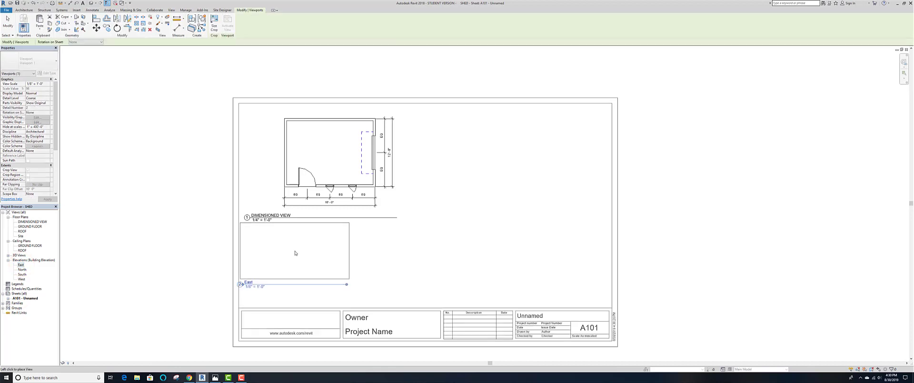
click(305, 258)
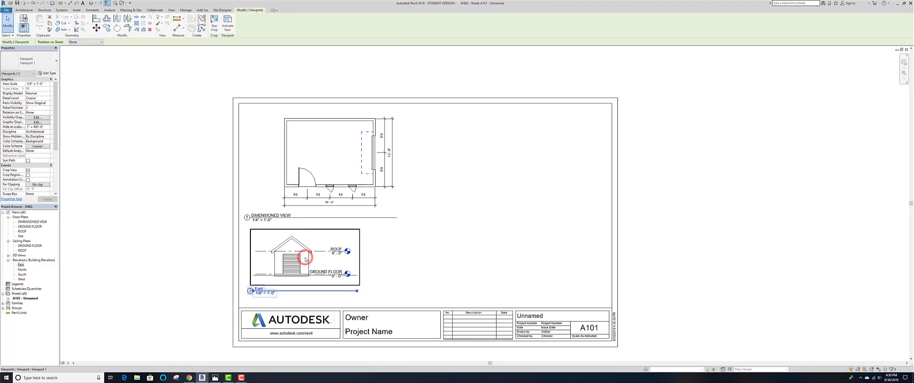
click(137, 289)
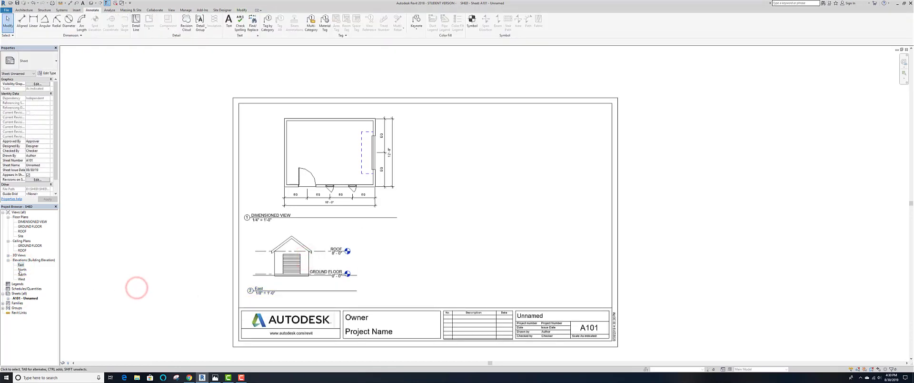
Try placing the North elevation beside the East elevation on the sheet, and delete its viewport again
drag(22, 270, 418, 263)
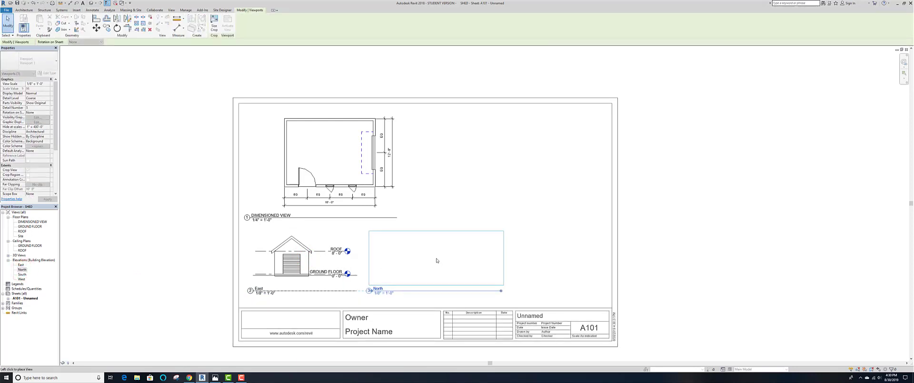
click(434, 261)
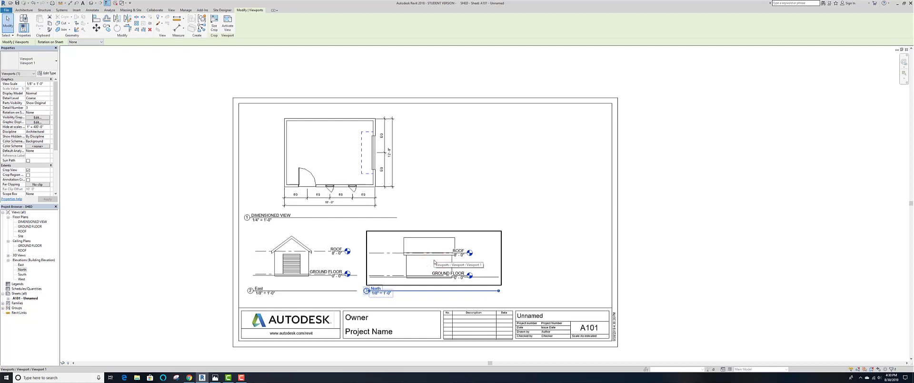
key(Delete)
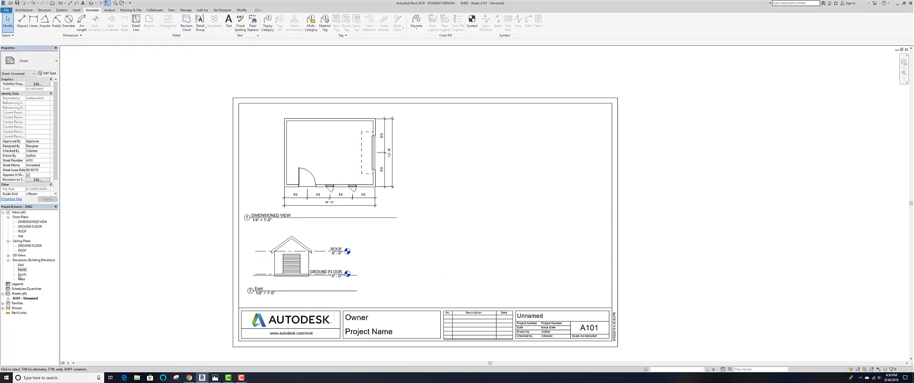
Place the South elevation on sheet A101 to the right of the East elevation, with their view titles aligned
drag(21, 275, 406, 274)
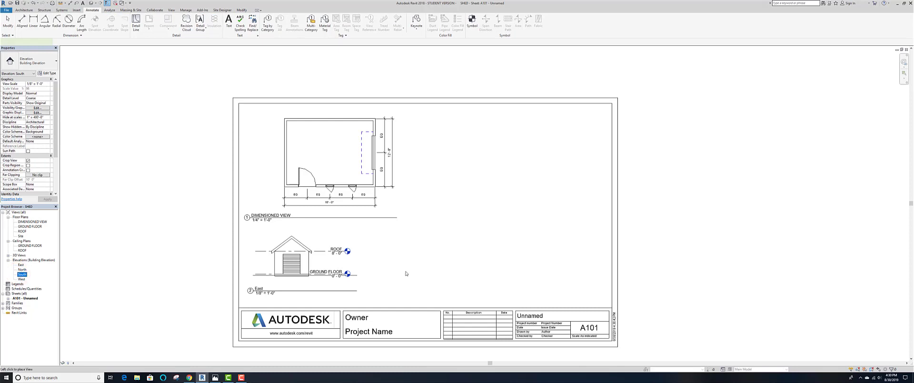
click(422, 264)
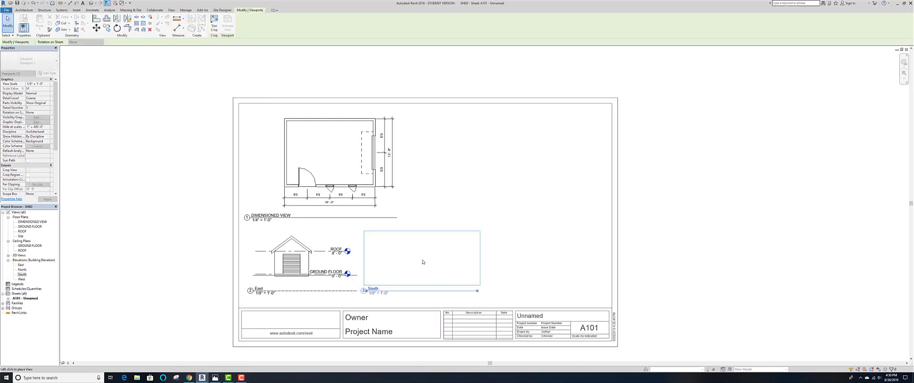
click(420, 260)
click(524, 271)
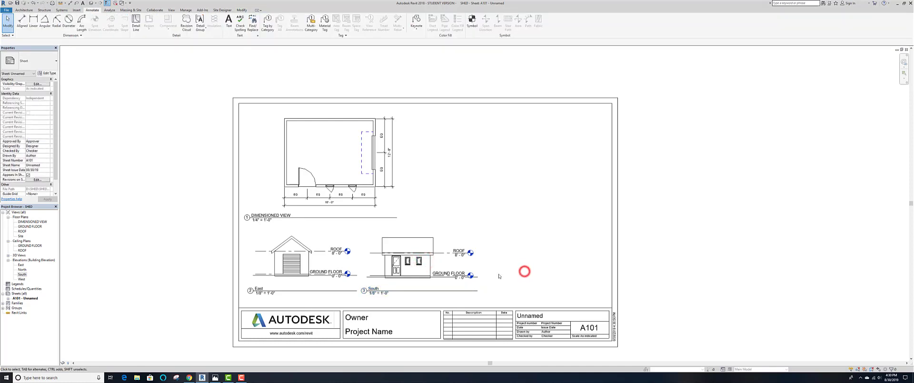